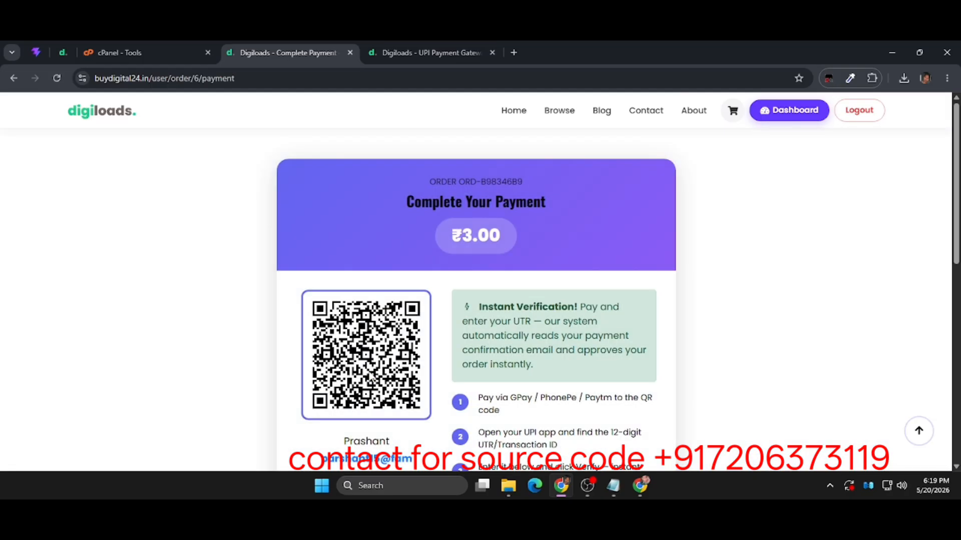
Review the payment page for the ₹3.00 order and highlight the payee's UPI ID below the QR code.
{"action": "scroll", "coordinate": [370, 378], "scroll_direction": "down", "scroll_amount": 6}
{"action": "scroll", "coordinate": [370, 378], "scroll_direction": "up", "scroll_amount": 5}
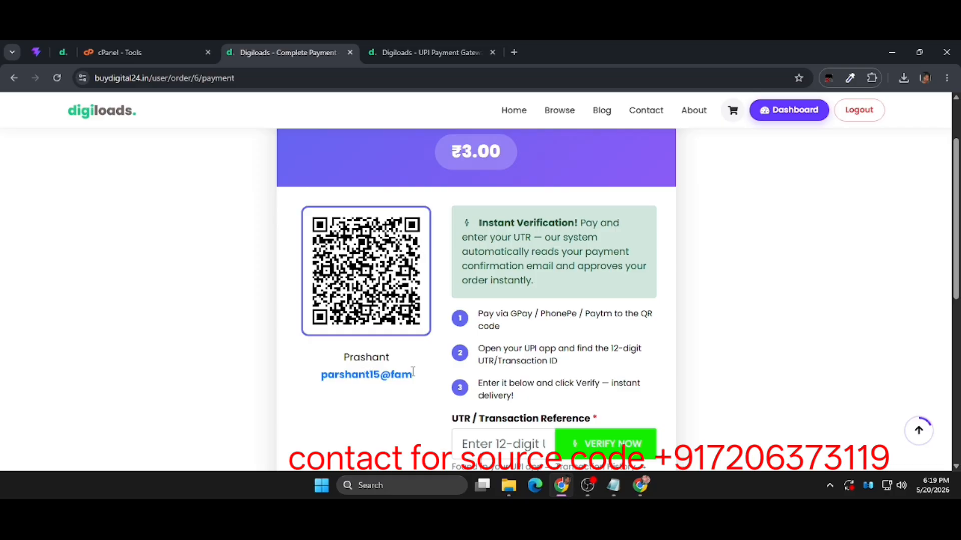
{"action": "triple_click", "coordinate": [321, 376]}
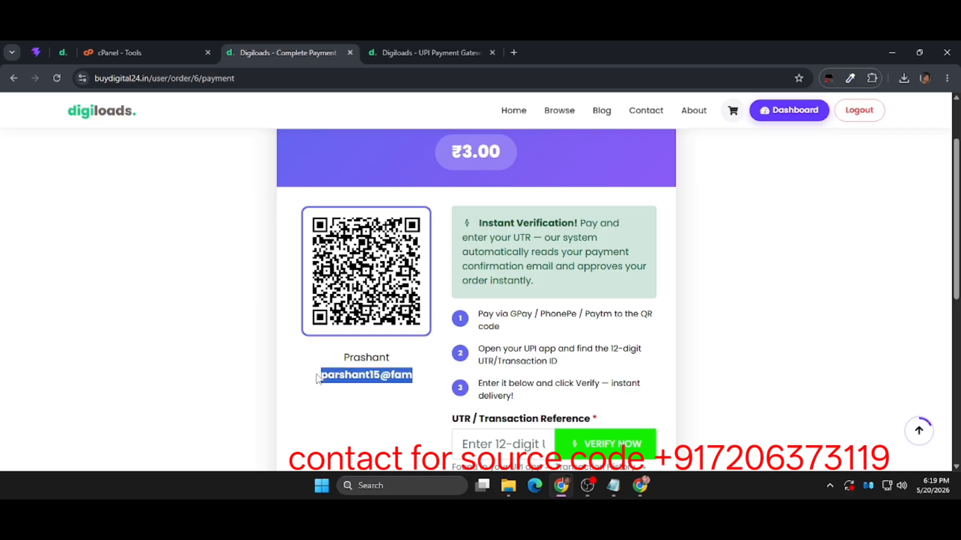
{"action": "left_click_drag", "start_coordinate": [321, 376], "coordinate": [436, 365]}
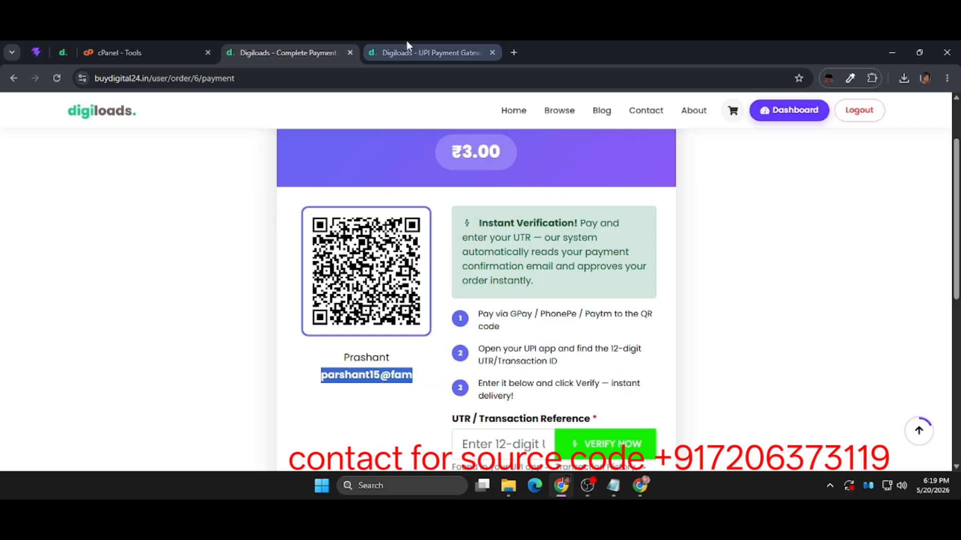
Check the UPI ID of the configured Auto UPI (Gmail) gateway on the admin's UPI Payment Gateways page.
{"action": "left_click", "coordinate": [421, 42]}
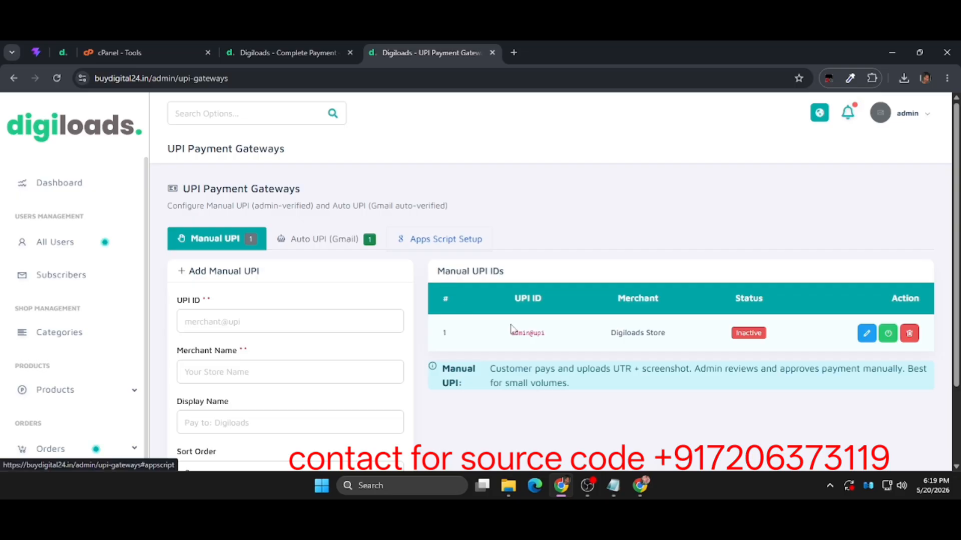
{"action": "left_click", "coordinate": [379, 249]}
{"action": "left_click_drag", "start_coordinate": [570, 331], "coordinate": [496, 335]}
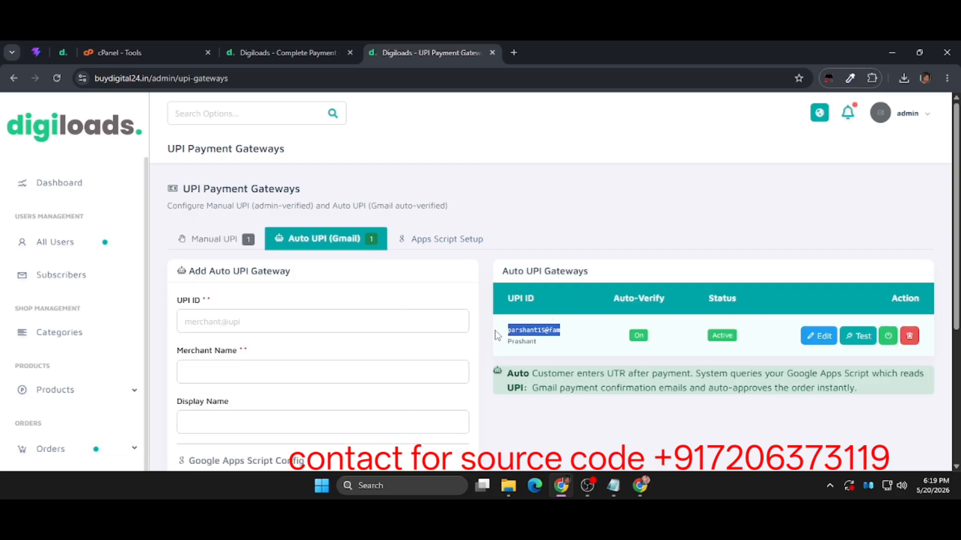
{"action": "left_click", "coordinate": [591, 228]}
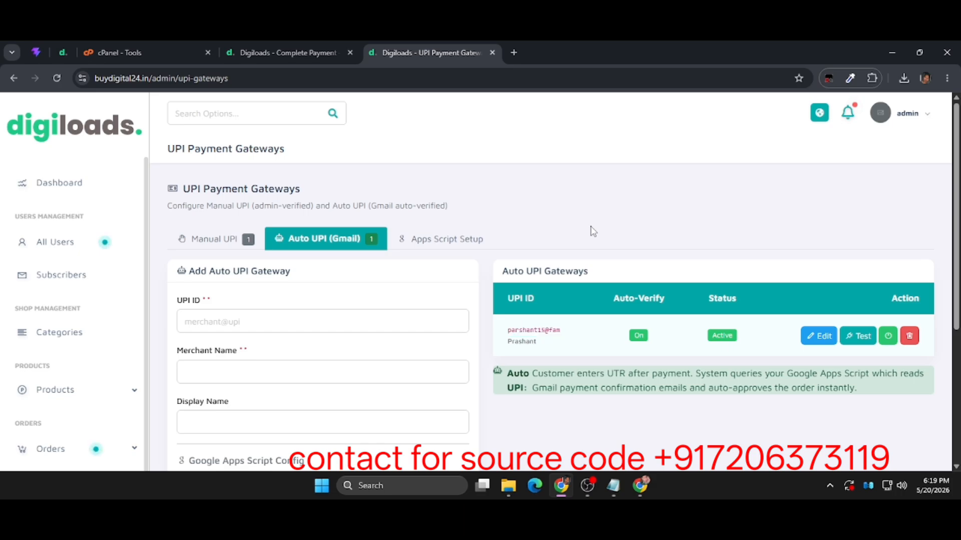
Return to the order's payment page and examine the QR code, payment instructions and UTR verification section.
{"action": "left_click", "coordinate": [288, 53]}
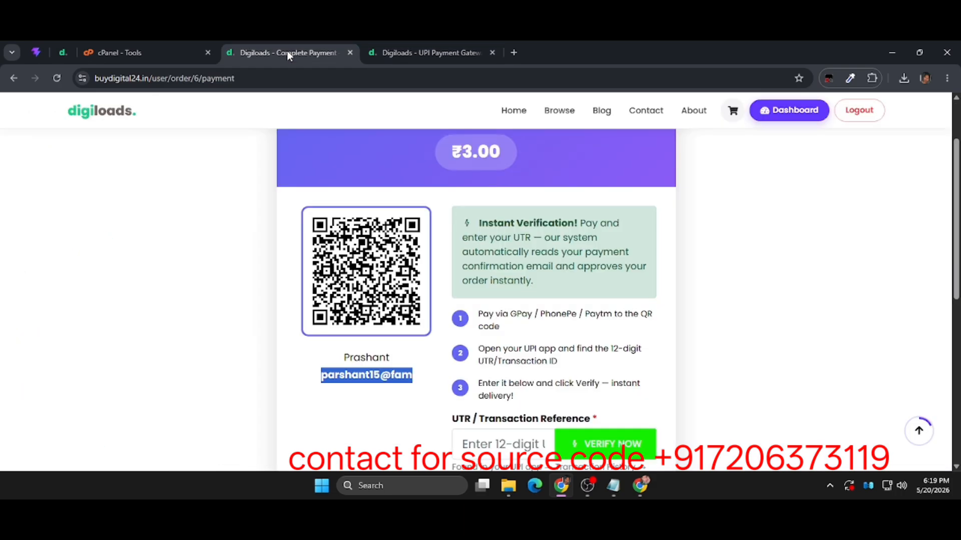
{"action": "scroll", "coordinate": [366, 196], "scroll_direction": "up", "scroll_amount": 2}
{"action": "scroll", "coordinate": [365, 197], "scroll_direction": "down", "scroll_amount": 3}
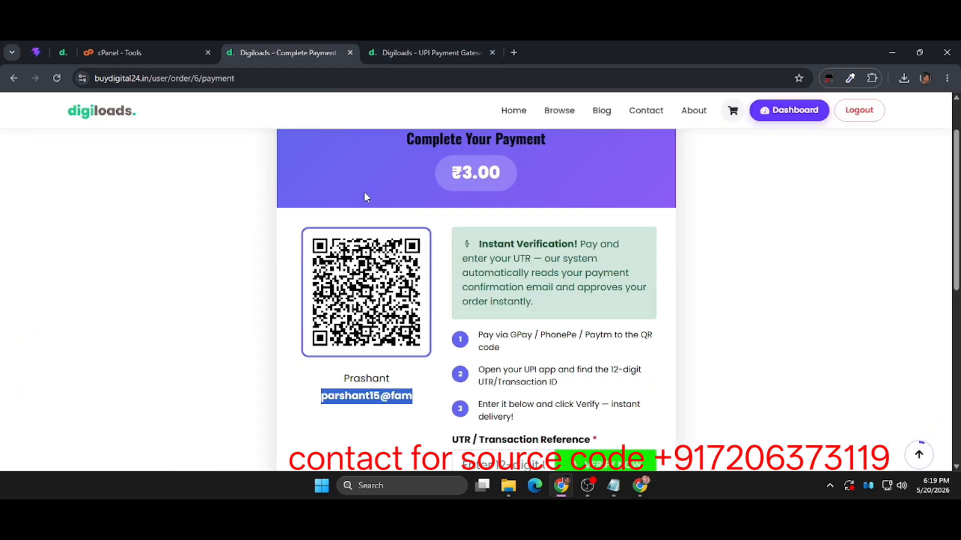
{"action": "scroll", "coordinate": [365, 196], "scroll_direction": "up", "scroll_amount": 3}
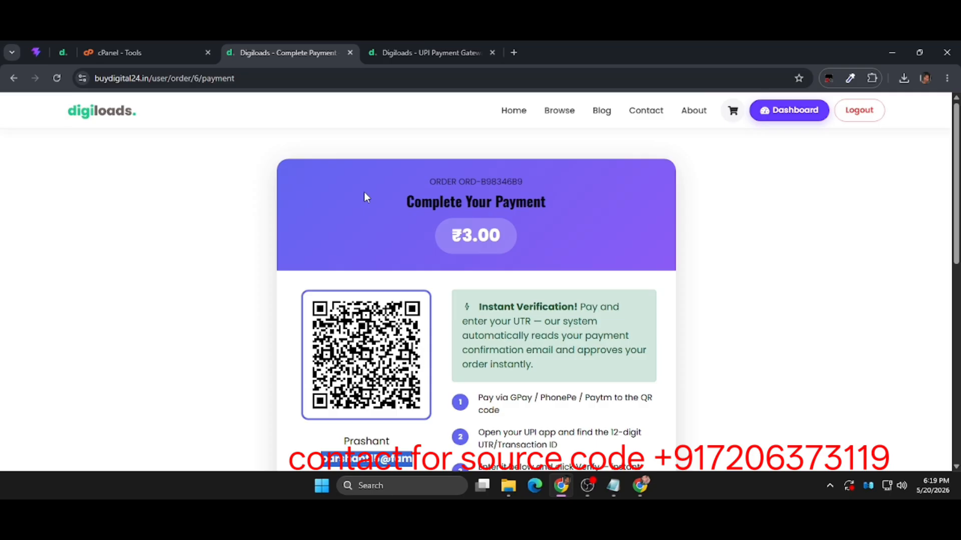
{"action": "scroll", "coordinate": [367, 197], "scroll_direction": "down", "scroll_amount": 1}
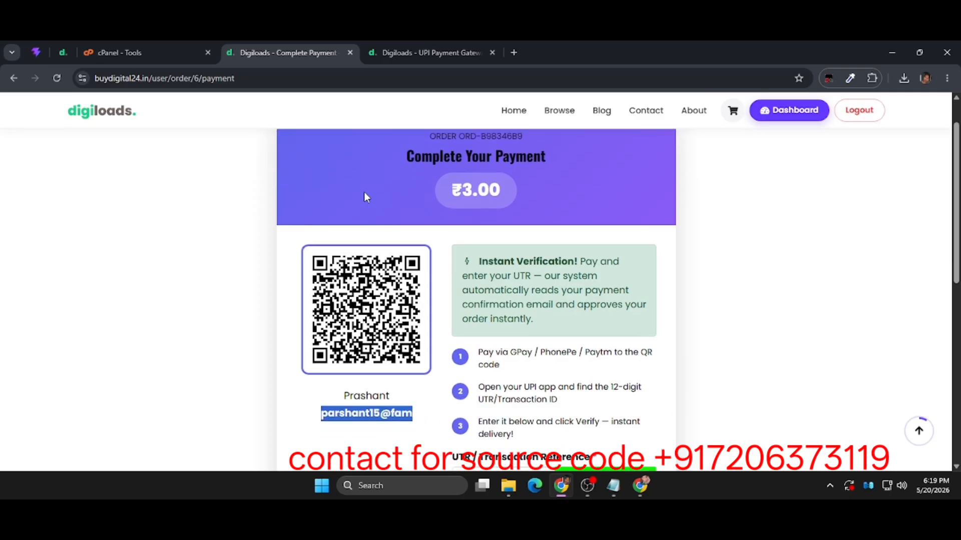
{"action": "scroll", "coordinate": [364, 196], "scroll_direction": "down", "scroll_amount": 2}
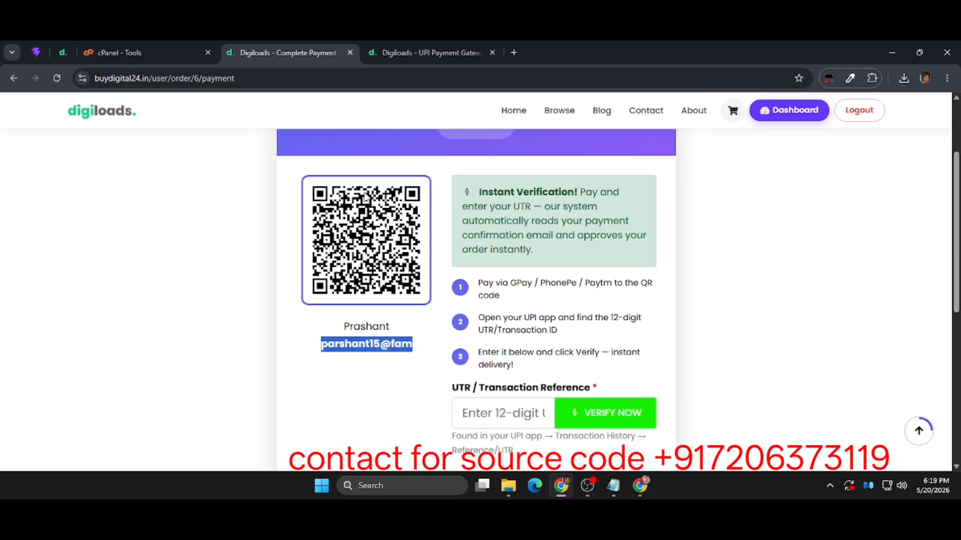
{"action": "left_click", "coordinate": [399, 344]}
{"action": "scroll", "coordinate": [399, 344], "scroll_direction": "up", "scroll_amount": 2}
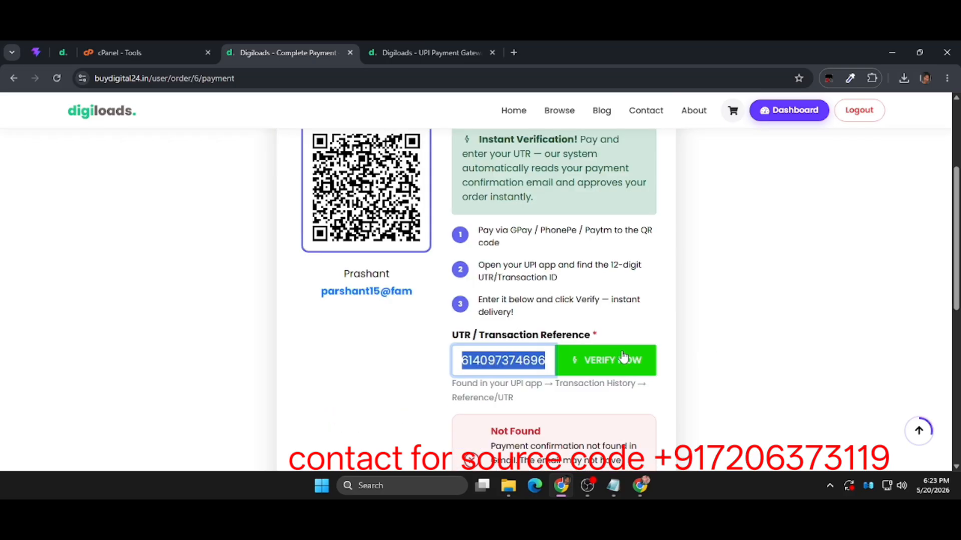
Replace the UTR / Transaction Reference with the 12-digit reference number from the Paytm receipt and submit it for verification.
{"action": "key", "text": "BackSpace"}
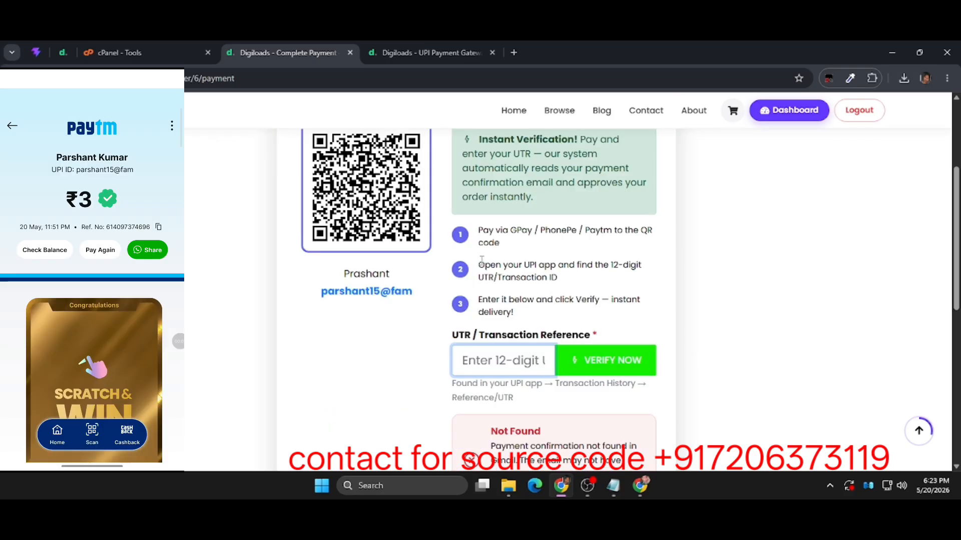
{"action": "key", "text": "ctrl+v"}
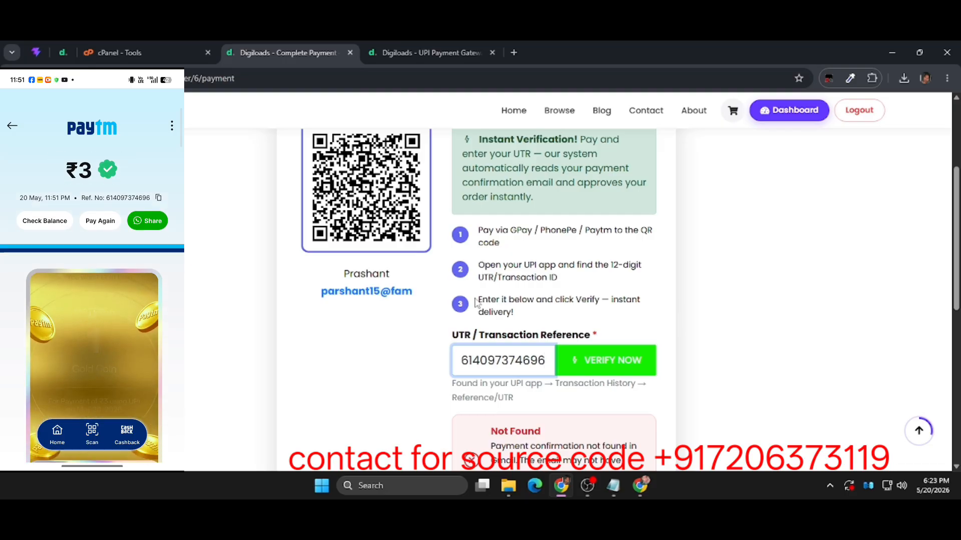
{"action": "left_click_drag", "start_coordinate": [469, 360], "coordinate": [566, 365]}
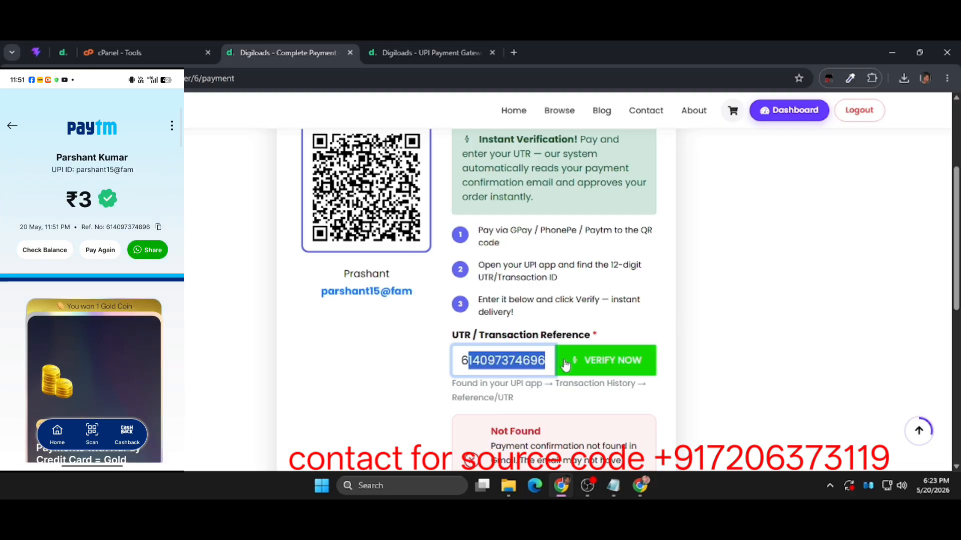
{"action": "left_click", "coordinate": [564, 362]}
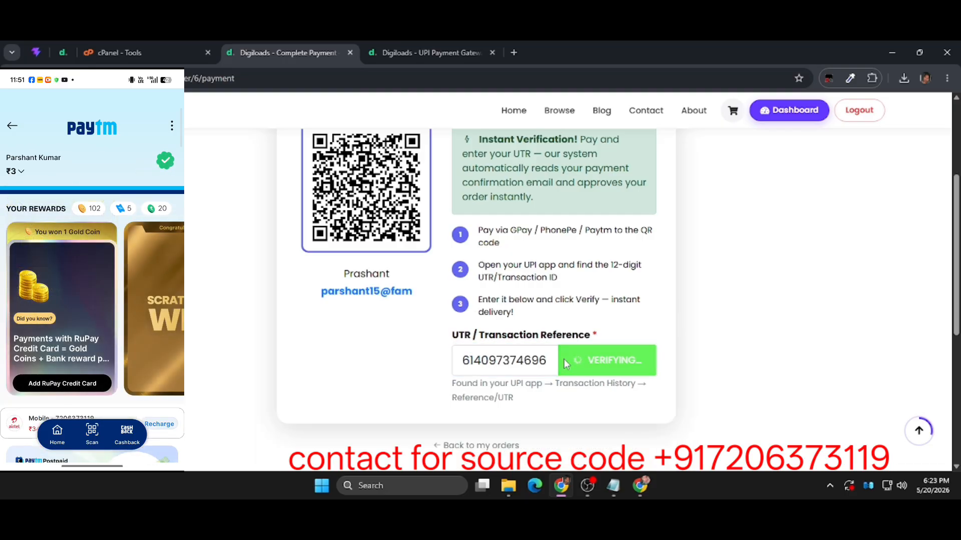
{"action": "scroll", "coordinate": [564, 359], "scroll_direction": "up", "scroll_amount": 3}
{"action": "scroll", "coordinate": [564, 359], "scroll_direction": "down", "scroll_amount": 3}
{"action": "scroll", "coordinate": [564, 359], "scroll_direction": "up", "scroll_amount": 2}
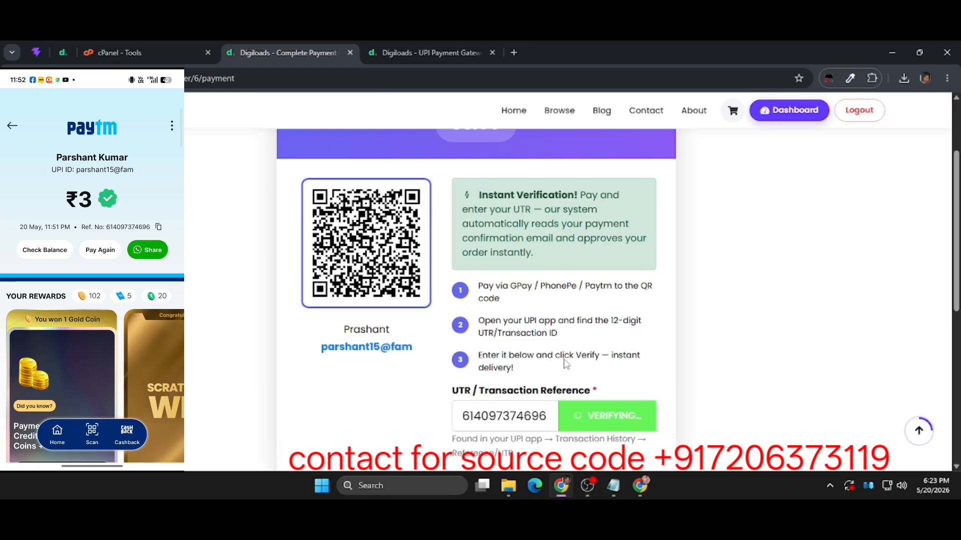
{"action": "scroll", "coordinate": [565, 364], "scroll_direction": "up", "scroll_amount": 1}
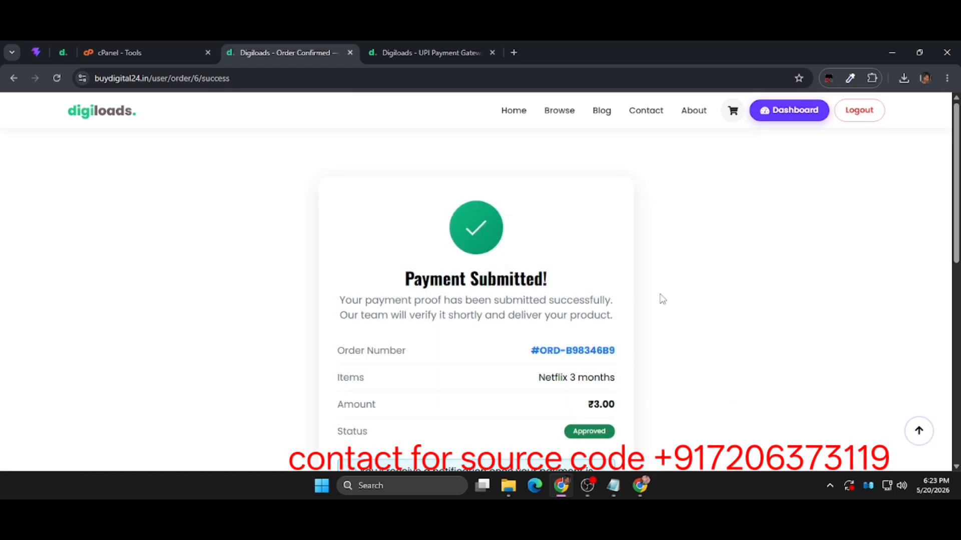
Review the payment confirmation's item, amount and status, and open the Netflix 3 months order.
{"action": "scroll", "coordinate": [569, 334], "scroll_direction": "down", "scroll_amount": 4}
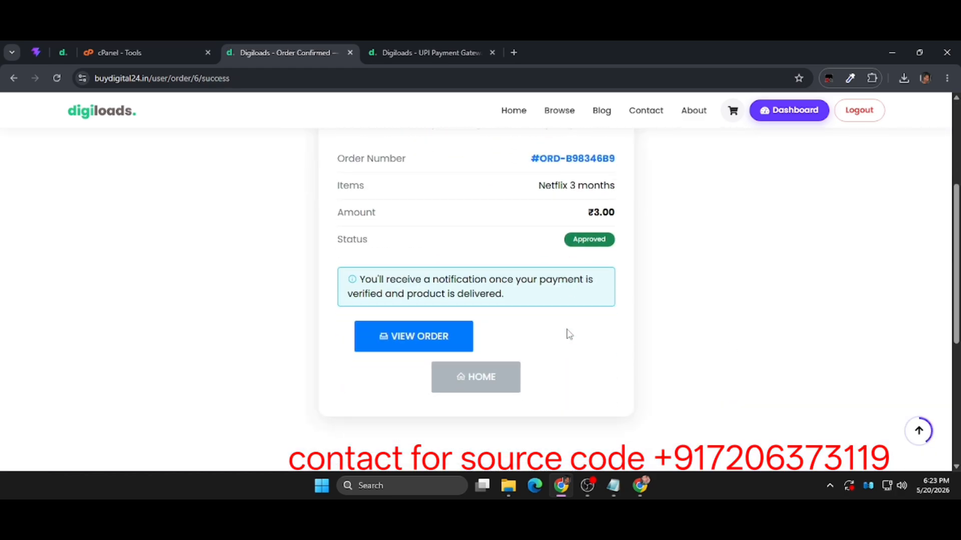
{"action": "scroll", "coordinate": [568, 334], "scroll_direction": "up", "scroll_amount": 4}
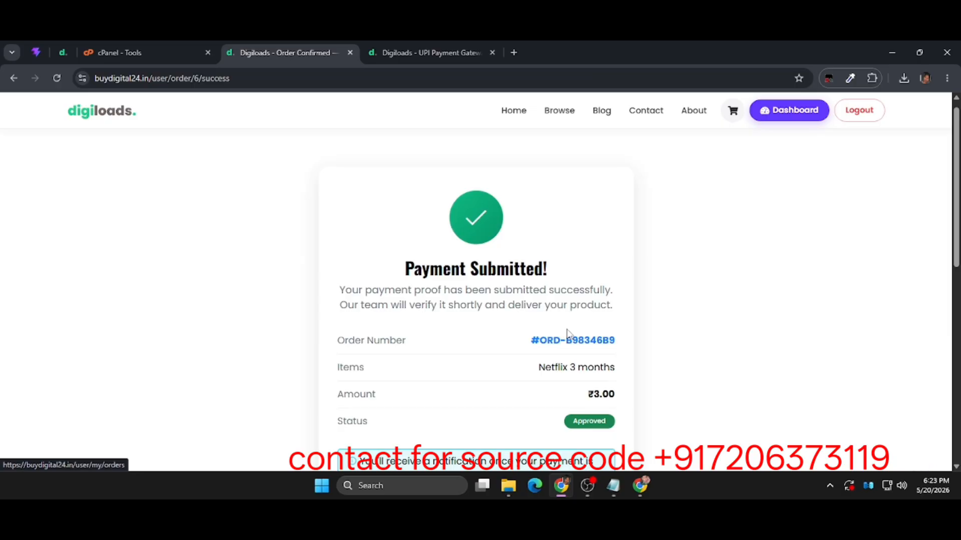
{"action": "left_click_drag", "start_coordinate": [599, 319], "coordinate": [483, 283]}
{"action": "left_click", "coordinate": [479, 283]}
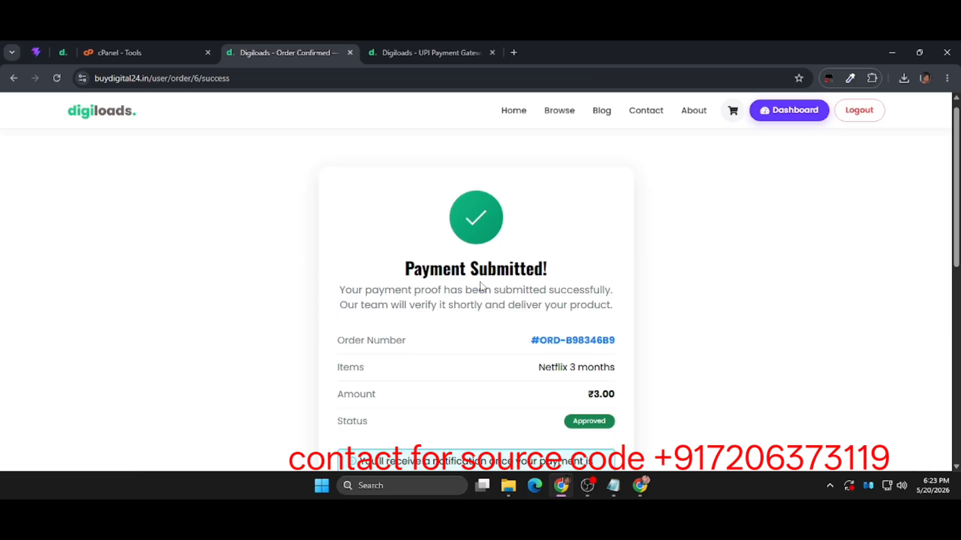
{"action": "scroll", "coordinate": [479, 285], "scroll_direction": "down", "scroll_amount": 2}
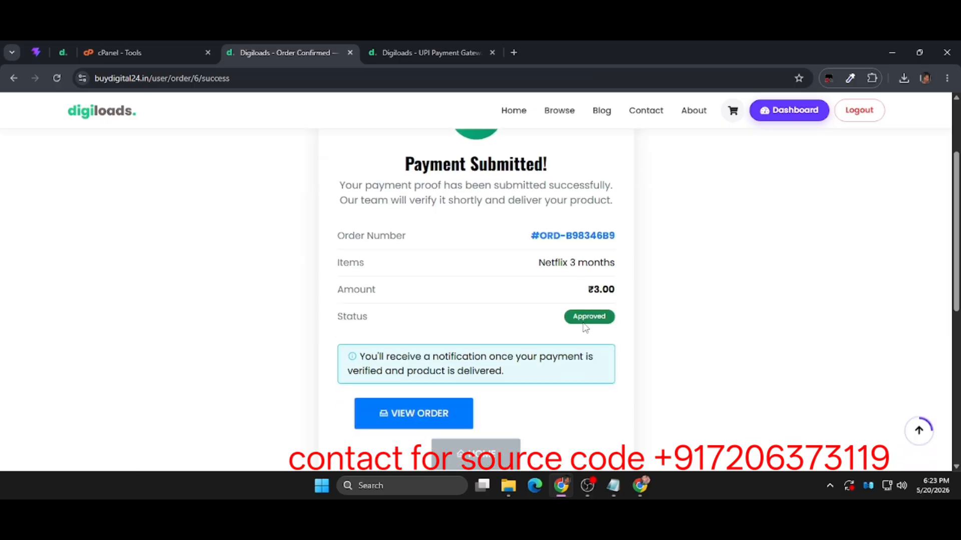
{"action": "scroll", "coordinate": [472, 382], "scroll_direction": "down", "scroll_amount": 3}
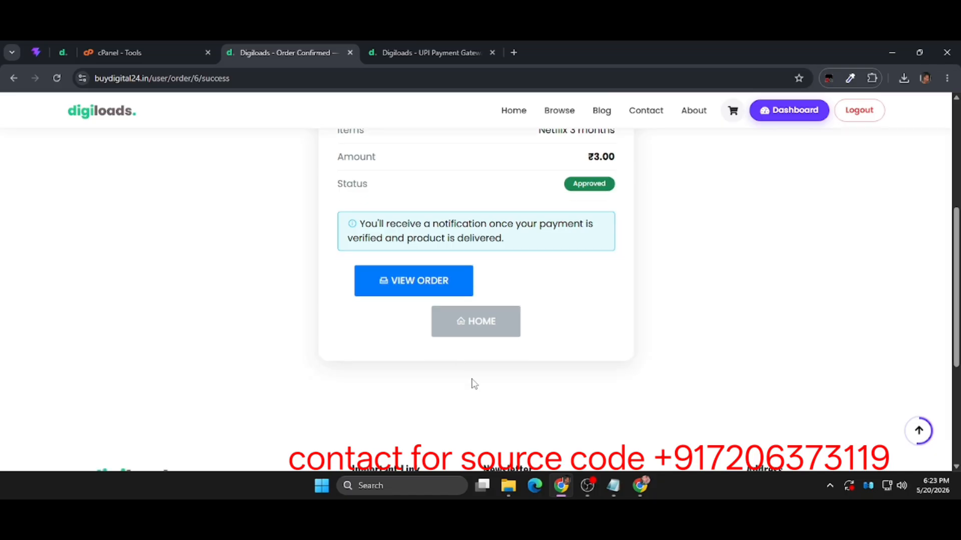
{"action": "left_click", "coordinate": [454, 284]}
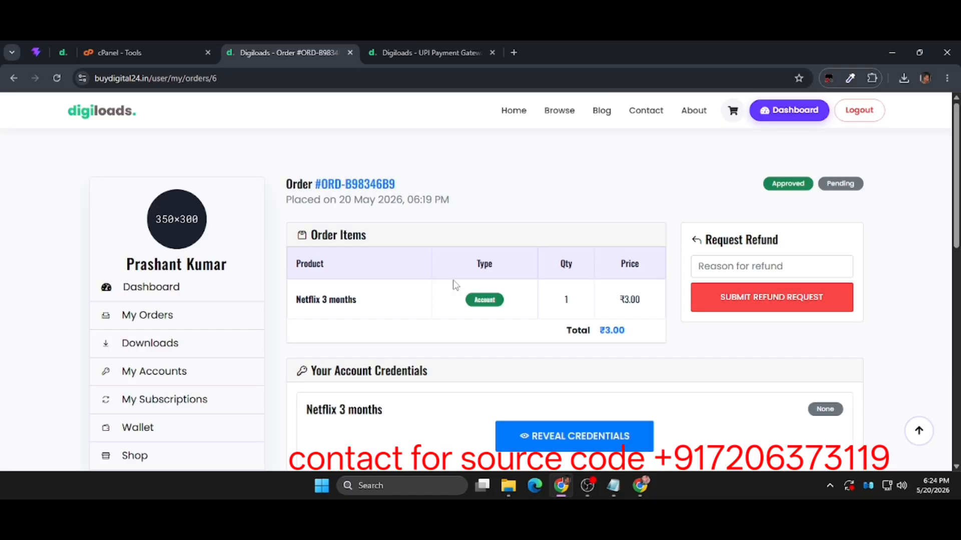
Look over the order's items, refund form, credentials section and timeline, and open the list of purchased accounts.
{"action": "scroll", "coordinate": [454, 285], "scroll_direction": "down", "scroll_amount": 3}
{"action": "scroll", "coordinate": [814, 307], "scroll_direction": "up", "scroll_amount": 3}
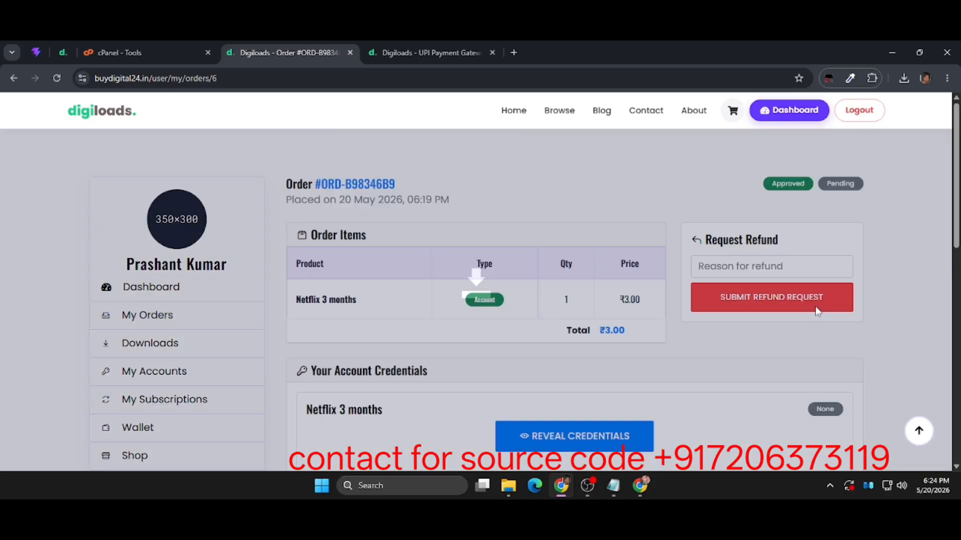
{"action": "scroll", "coordinate": [816, 305], "scroll_direction": "down", "scroll_amount": 6}
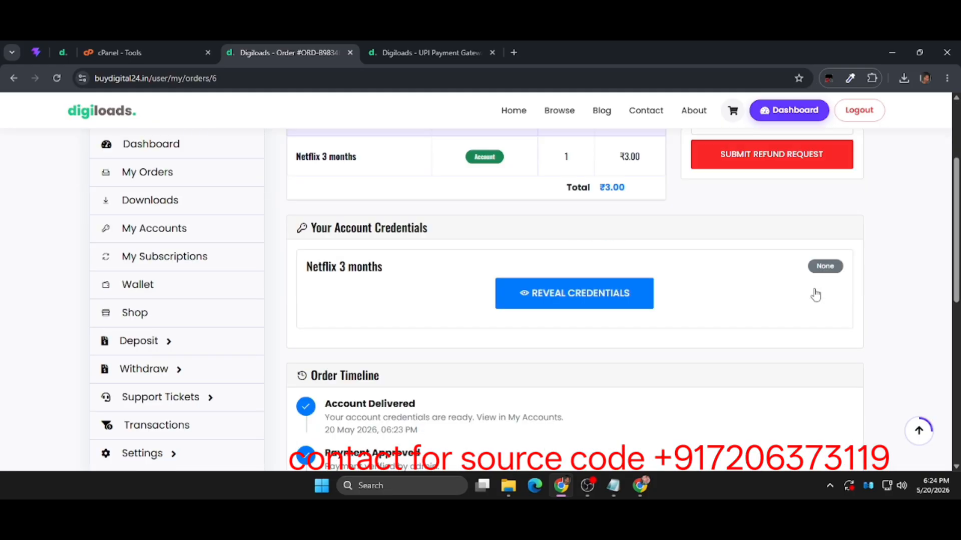
{"action": "scroll", "coordinate": [816, 295], "scroll_direction": "up", "scroll_amount": 6}
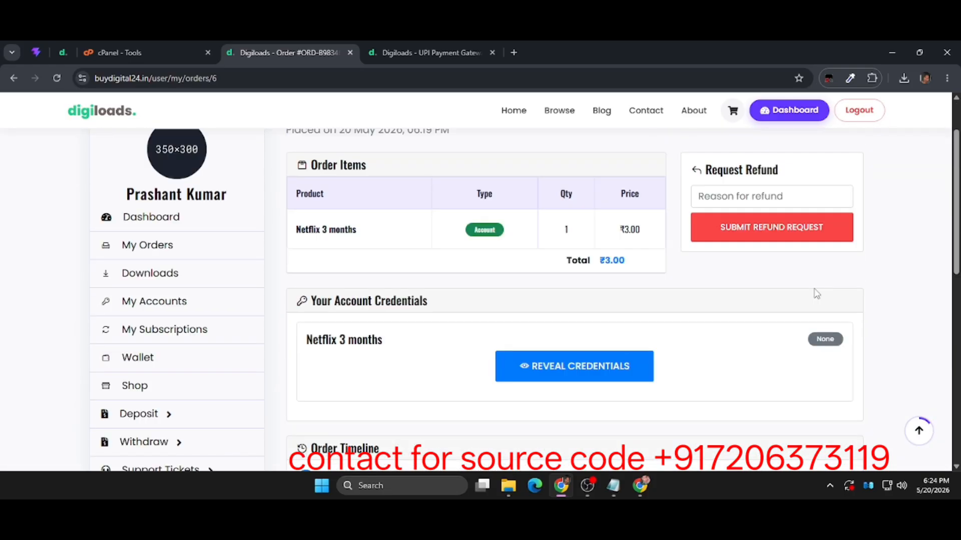
{"action": "left_click", "coordinate": [195, 344]}
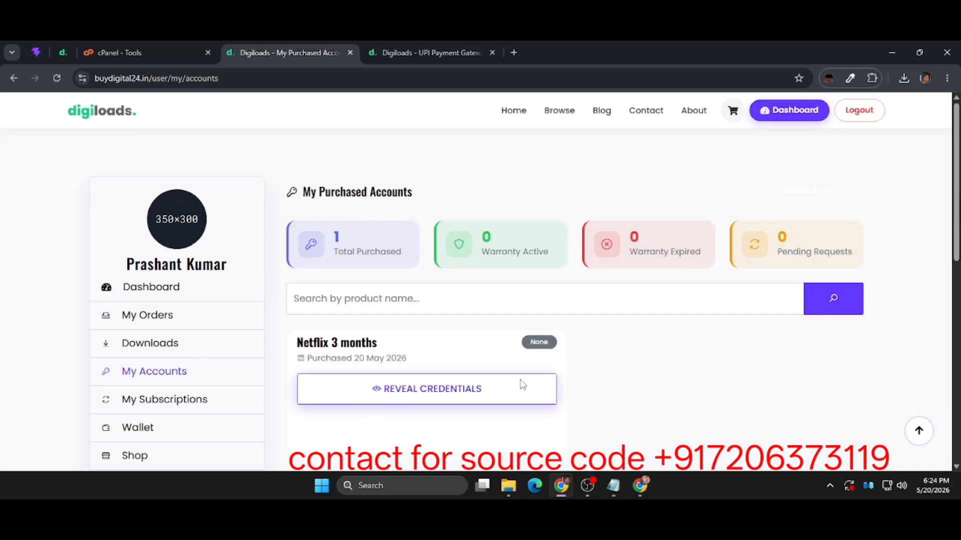
Reveal the credentials of the purchased Netflix 3 months account and review its email and password fields.
{"action": "left_click", "coordinate": [484, 400]}
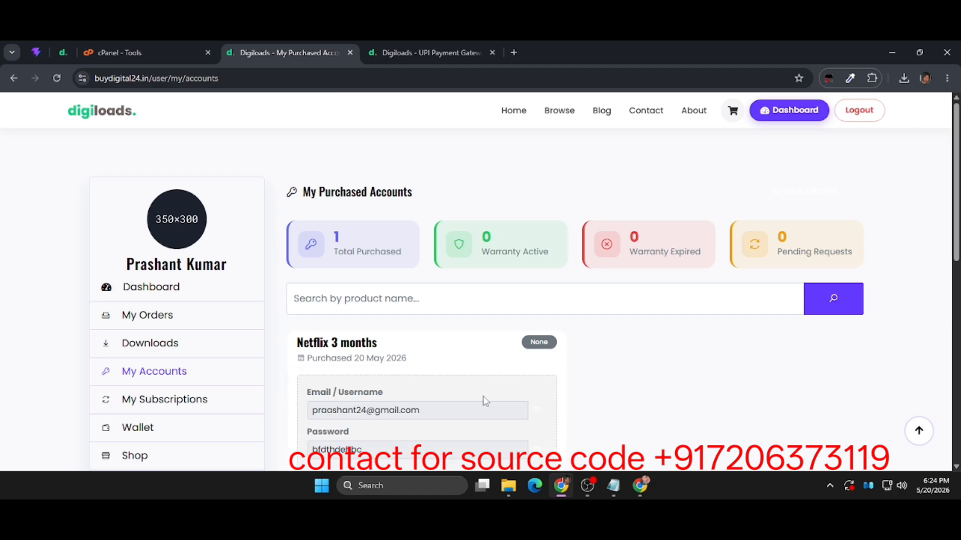
{"action": "scroll", "coordinate": [484, 400], "scroll_direction": "down", "scroll_amount": 4}
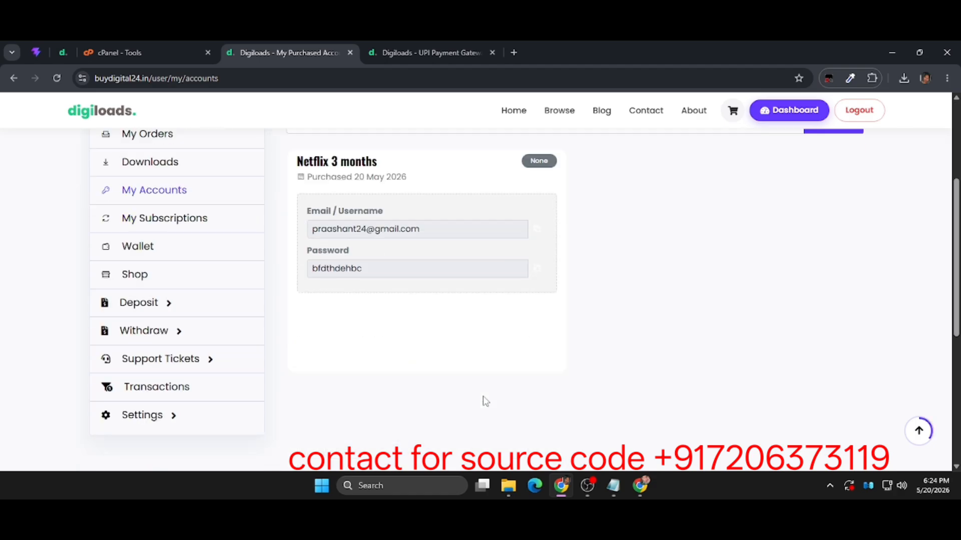
{"action": "scroll", "coordinate": [484, 400], "scroll_direction": "up", "scroll_amount": 3}
{"action": "scroll", "coordinate": [484, 400], "scroll_direction": "up", "scroll_amount": 1}
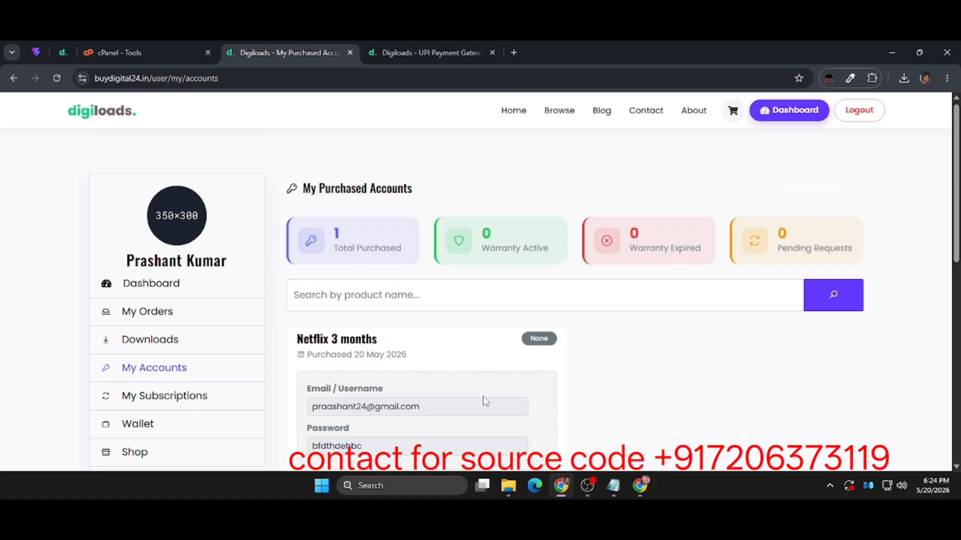
{"action": "scroll", "coordinate": [484, 401], "scroll_direction": "down", "scroll_amount": 1}
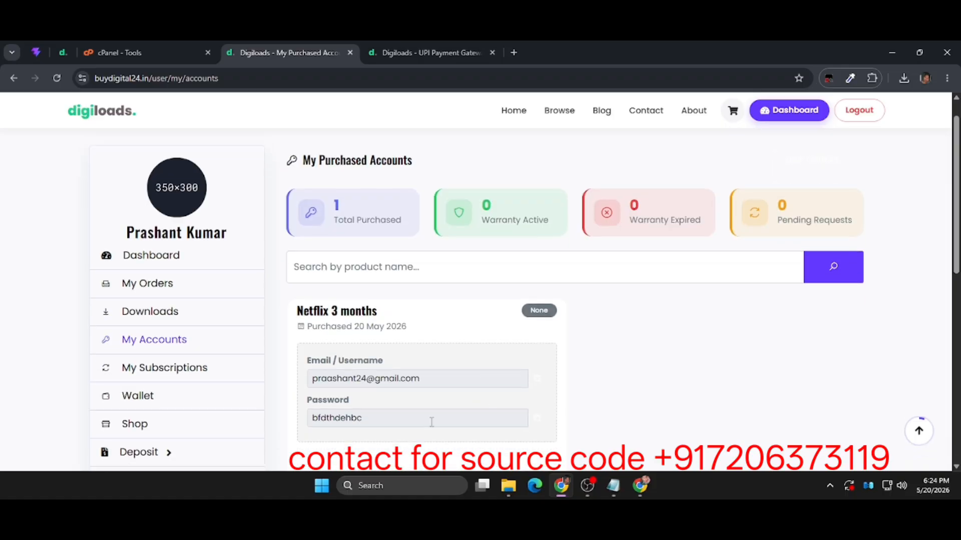
{"action": "left_click_drag", "start_coordinate": [481, 426], "coordinate": [438, 423]}
{"action": "left_click", "coordinate": [300, 311]}
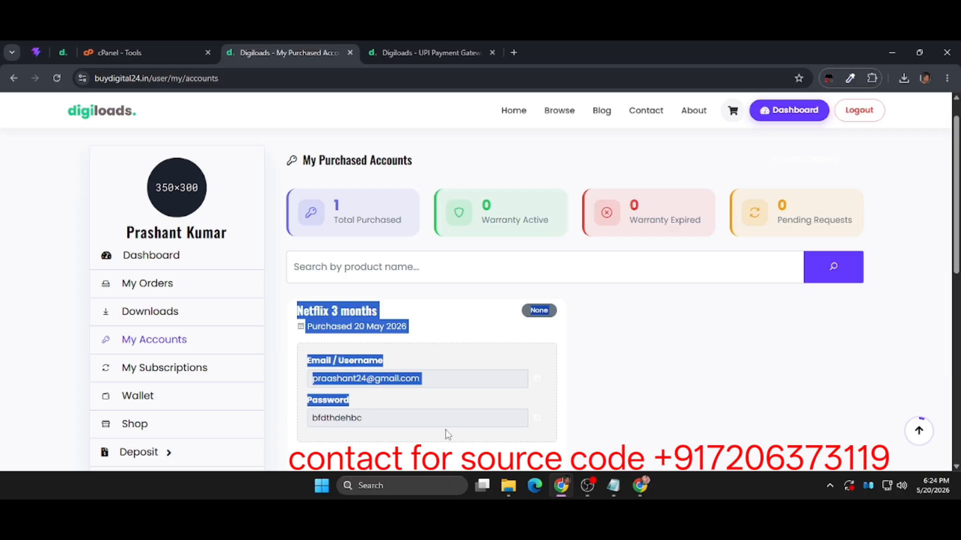
{"action": "left_click", "coordinate": [565, 407]}
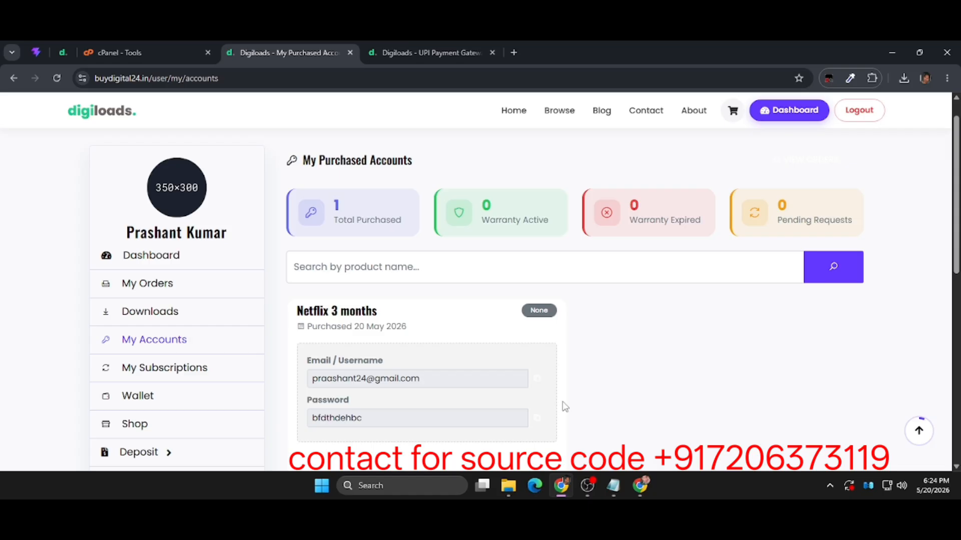
{"action": "scroll", "coordinate": [556, 385], "scroll_direction": "down", "scroll_amount": 3}
{"action": "scroll", "coordinate": [555, 384], "scroll_direction": "up", "scroll_amount": 3}
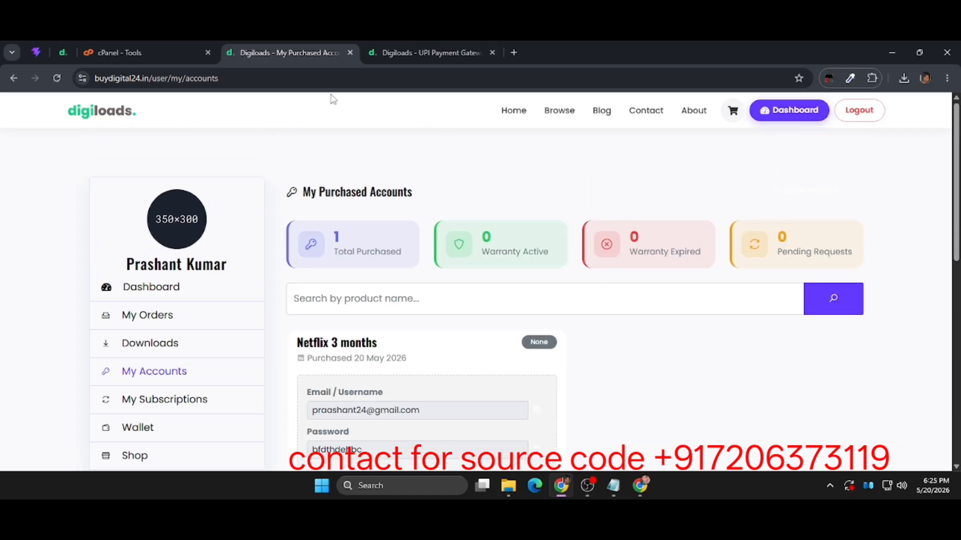
Switch to the admin panel's UPI Payment Gateways page and look through its navigation down to the Products section.
{"action": "left_click", "coordinate": [412, 52]}
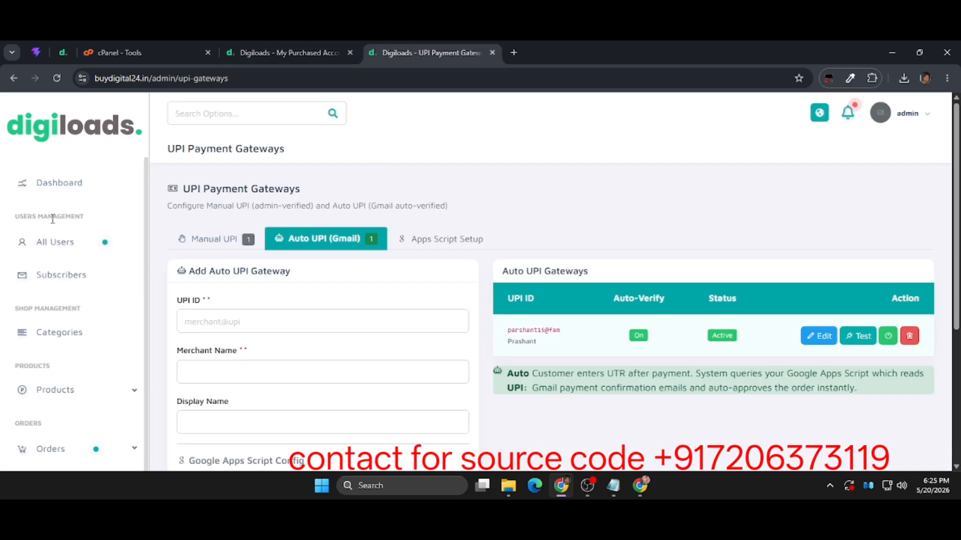
{"action": "scroll", "coordinate": [49, 310], "scroll_direction": "down", "scroll_amount": 3}
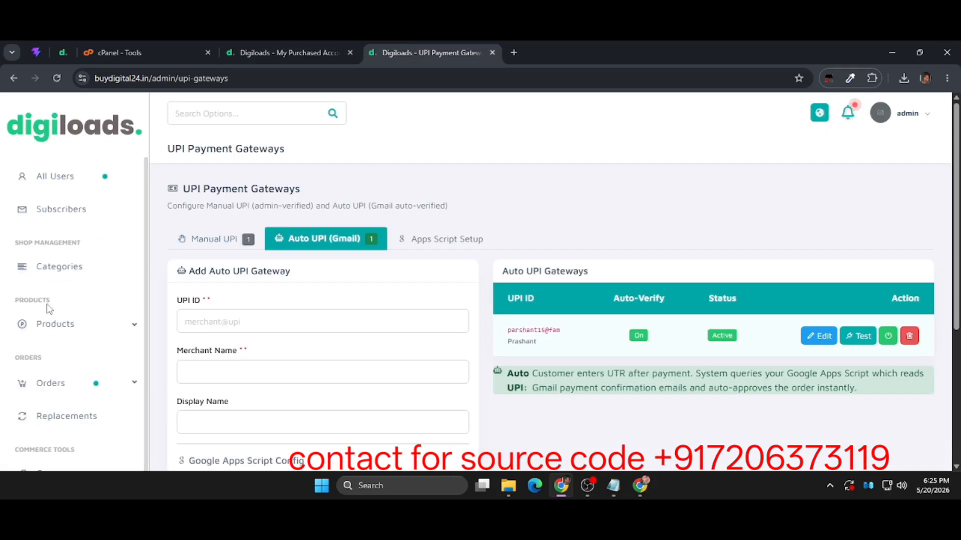
{"action": "left_click", "coordinate": [61, 328]}
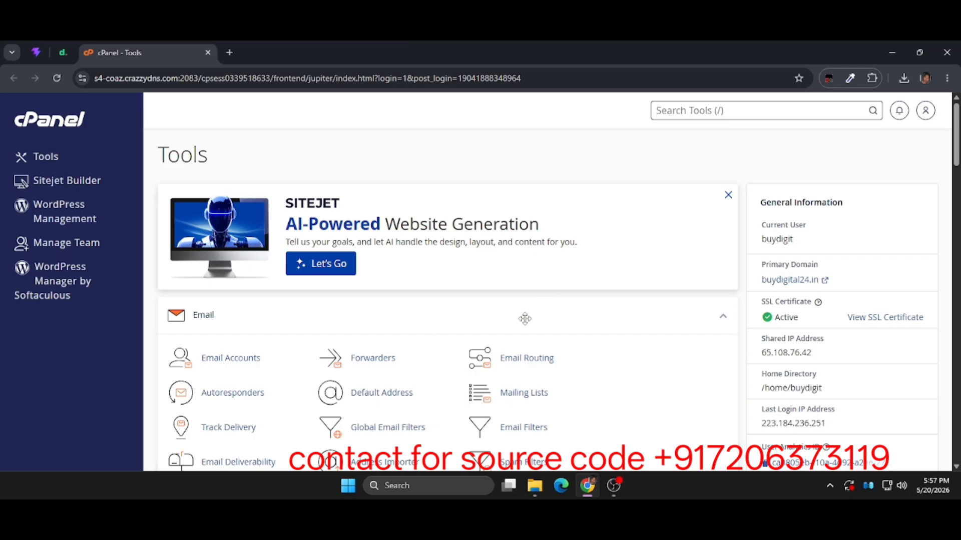
Open cPanel's Manage My Databases page and create a new database named digital under the buydigit_ prefix.
{"action": "scroll", "coordinate": [525, 318], "scroll_direction": "down", "scroll_amount": 6}
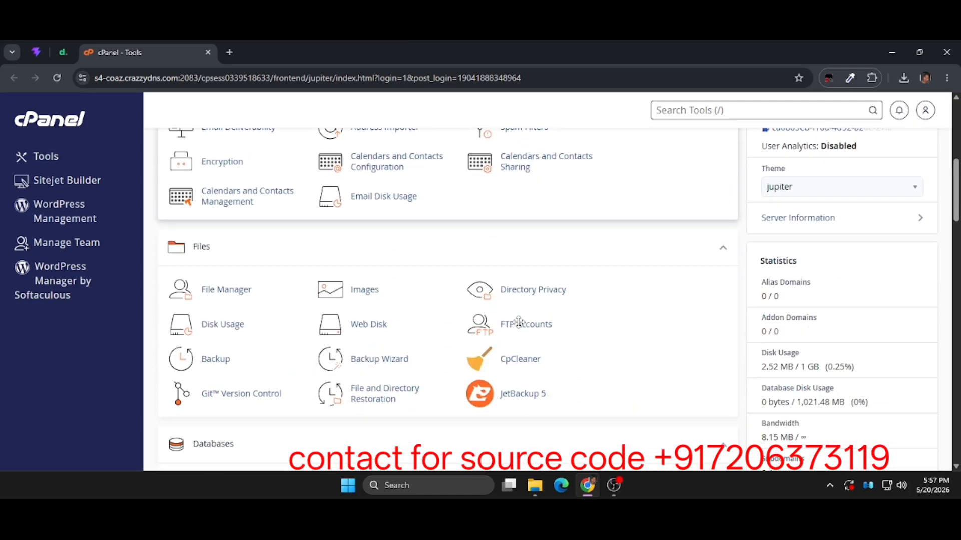
{"action": "scroll", "coordinate": [518, 322], "scroll_direction": "down", "scroll_amount": 1}
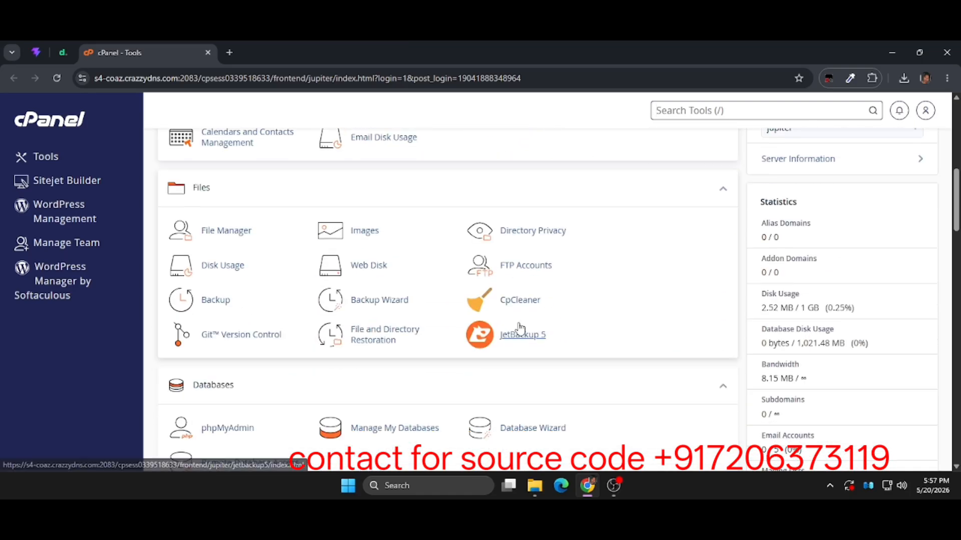
{"action": "left_click", "coordinate": [393, 425]}
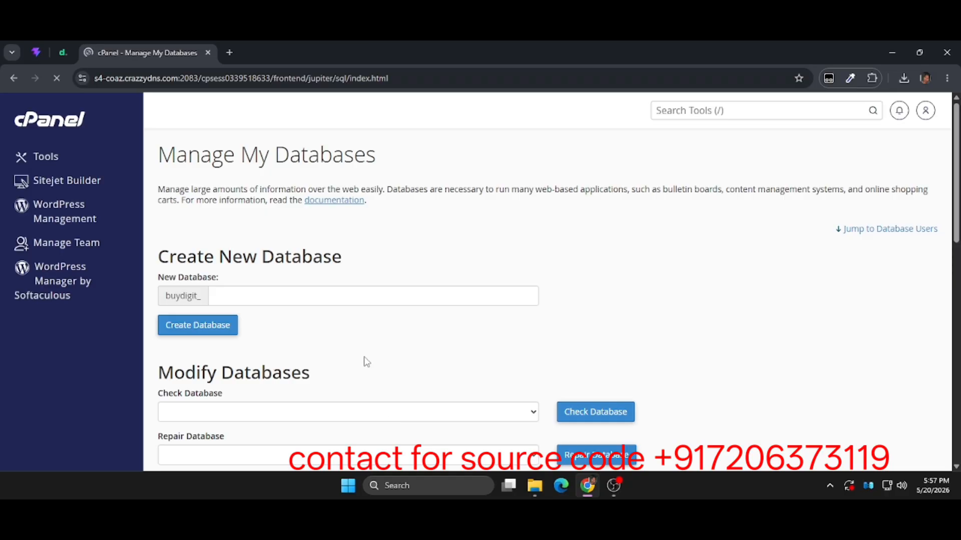
{"action": "left_click", "coordinate": [387, 293]}
{"action": "scroll", "coordinate": [387, 293], "scroll_direction": "down", "scroll_amount": 10}
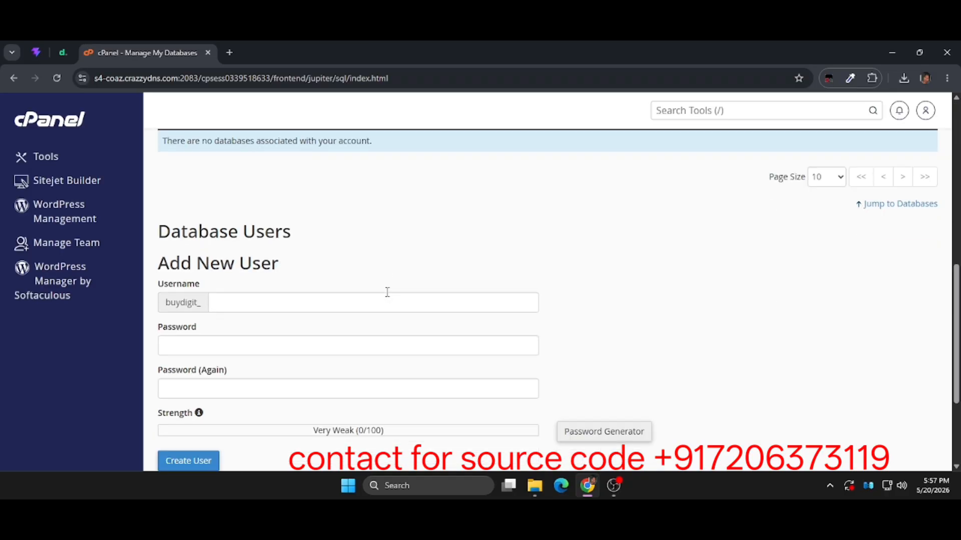
{"action": "scroll", "coordinate": [387, 293], "scroll_direction": "up", "scroll_amount": 10}
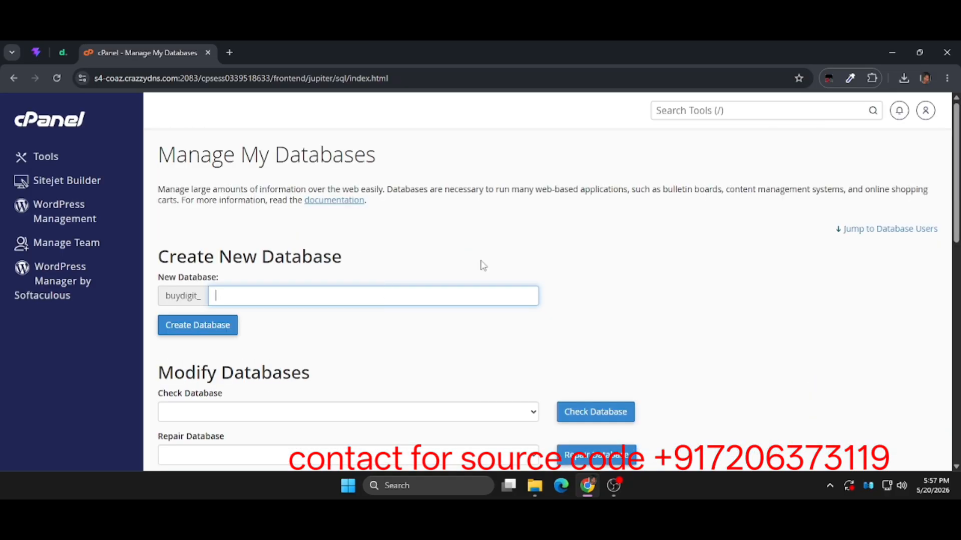
{"action": "type", "text": "di"}
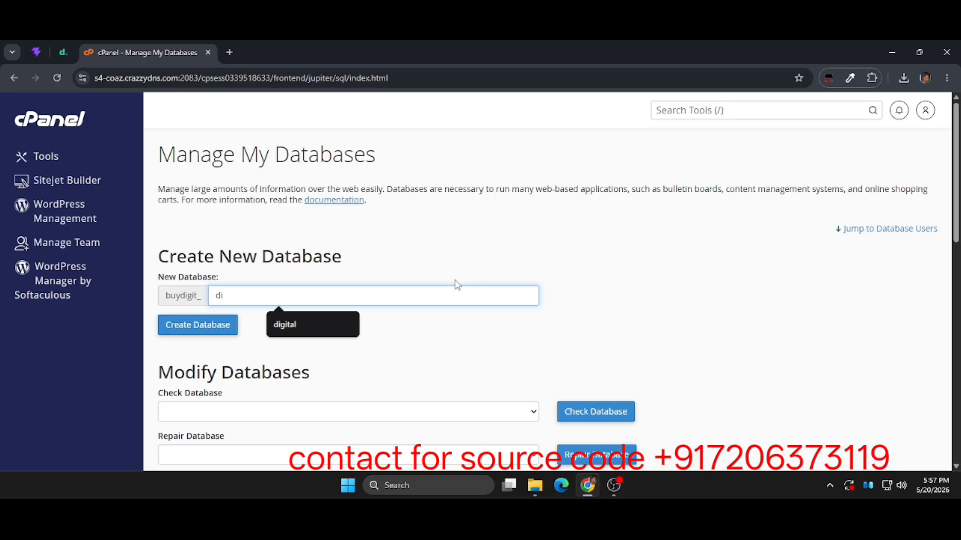
{"action": "left_click", "coordinate": [309, 325]}
{"action": "left_click", "coordinate": [199, 326]}
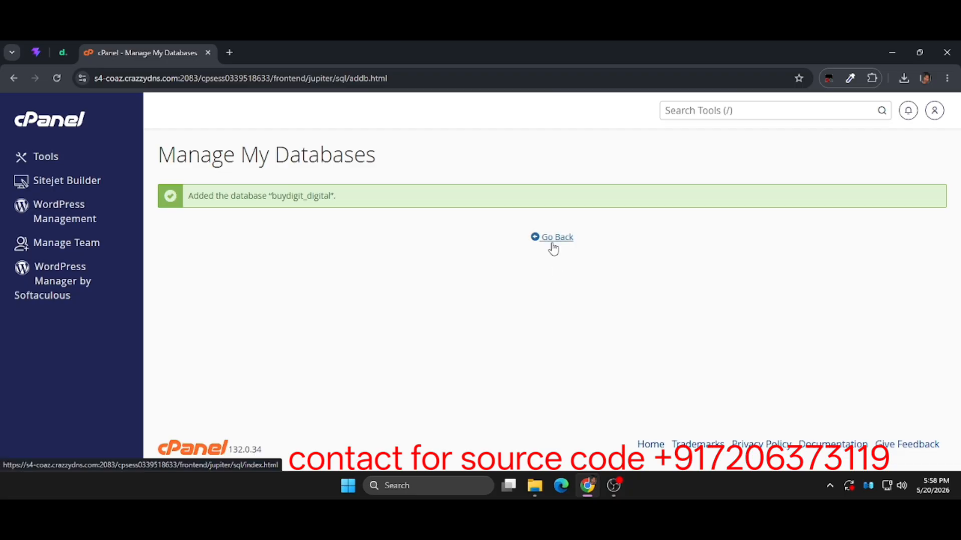
Return to the database management page and set the new database user's username to digital.
{"action": "left_click", "coordinate": [551, 241]}
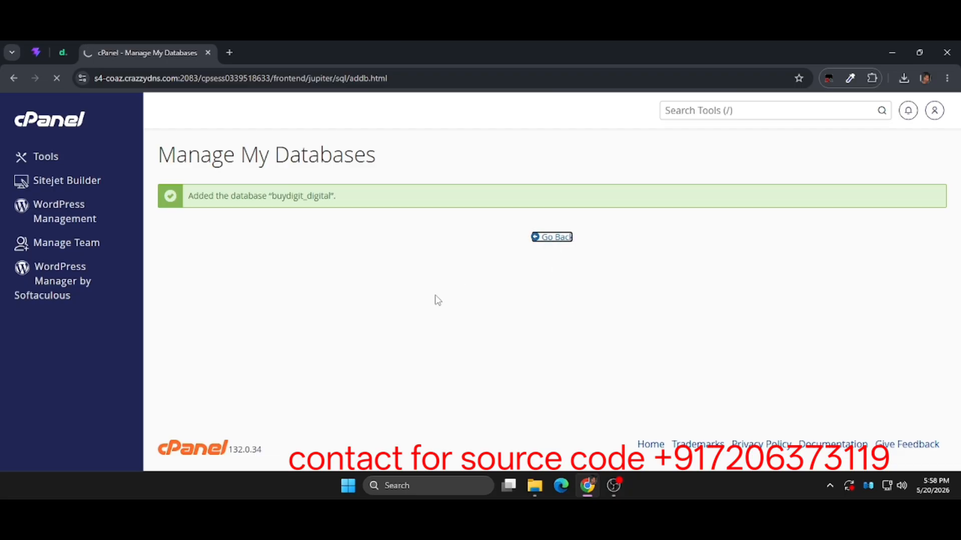
{"action": "scroll", "coordinate": [438, 300], "scroll_direction": "down", "scroll_amount": 10}
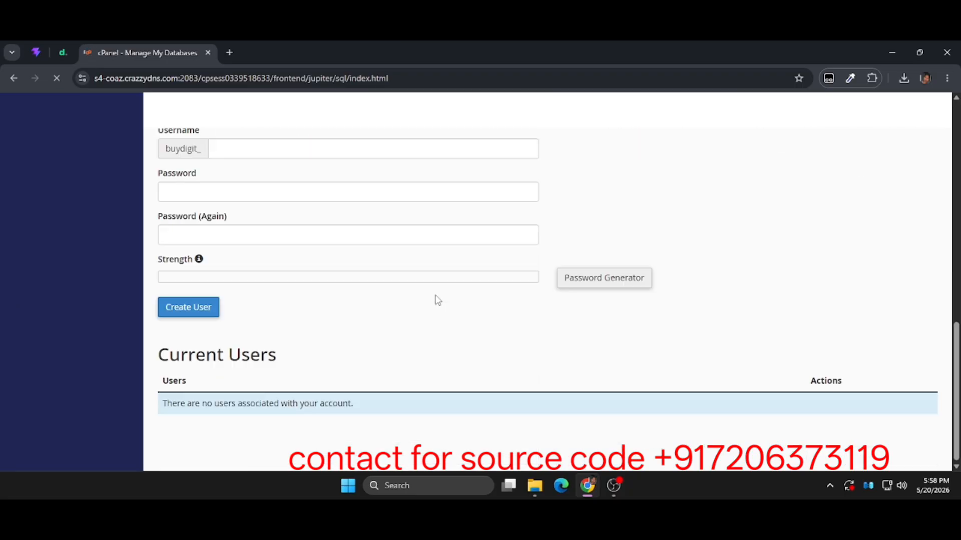
{"action": "left_click", "coordinate": [387, 144]}
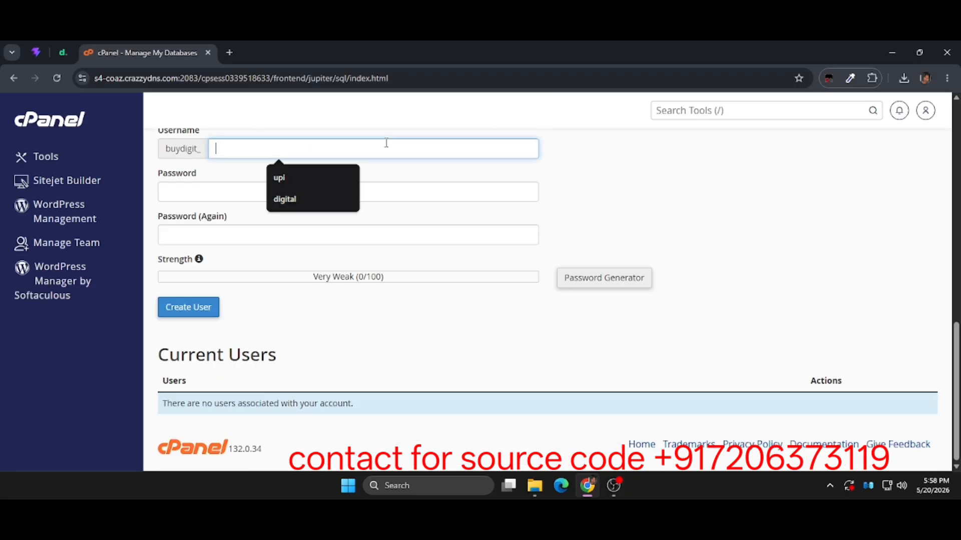
{"action": "left_click", "coordinate": [314, 205]}
Generate a password for the new database user, keep a copy in Notepad, and apply it to both password fields.
{"action": "left_click", "coordinate": [245, 191]}
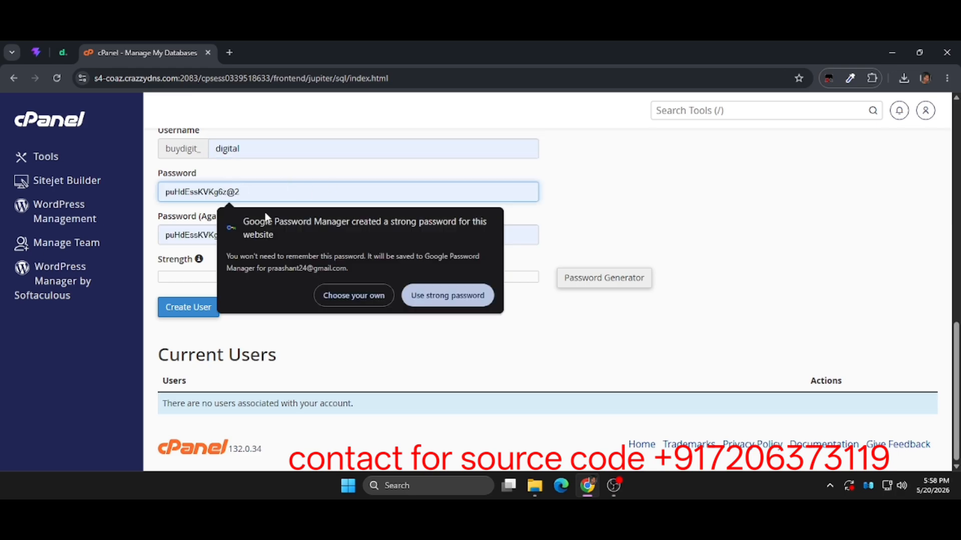
{"action": "left_click", "coordinate": [579, 283]}
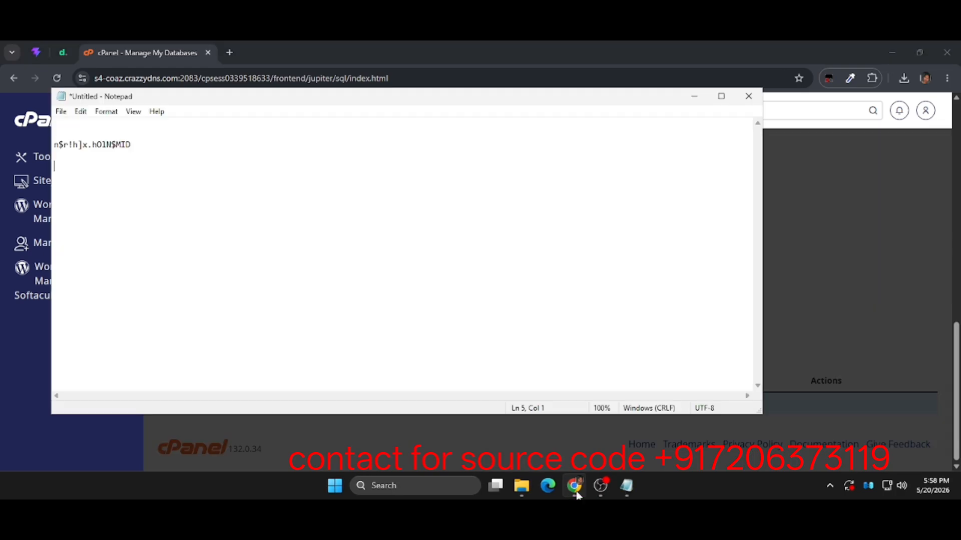
{"action": "left_click", "coordinate": [577, 494]}
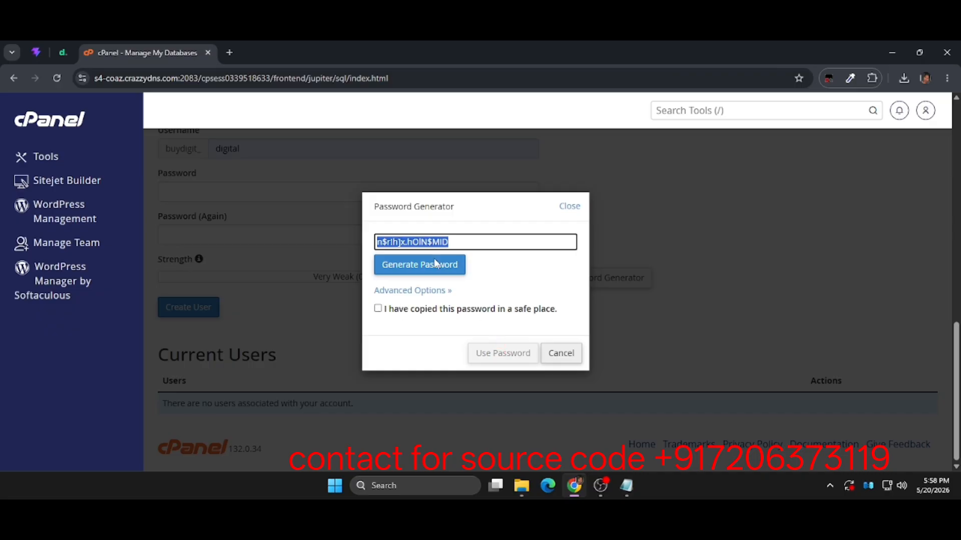
{"action": "left_click", "coordinate": [492, 310]}
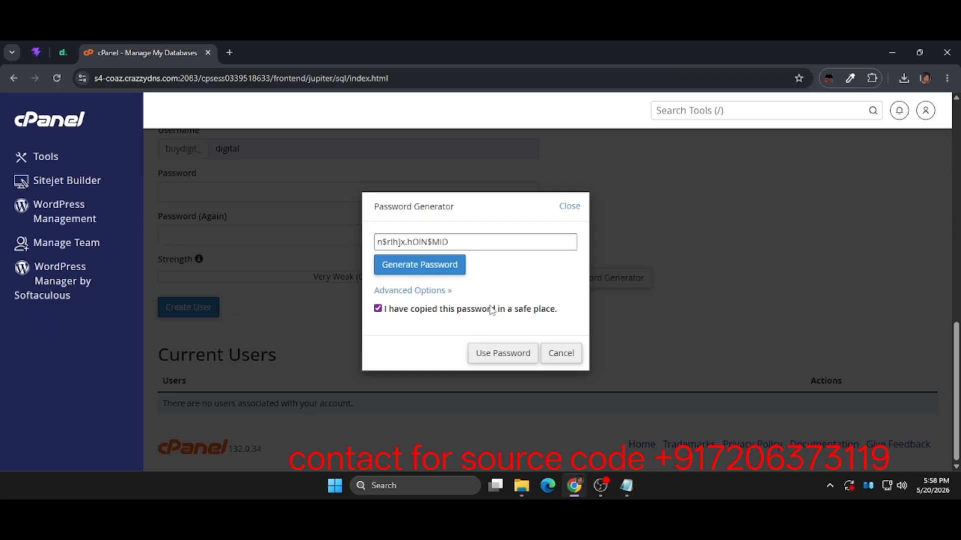
{"action": "left_click", "coordinate": [508, 360]}
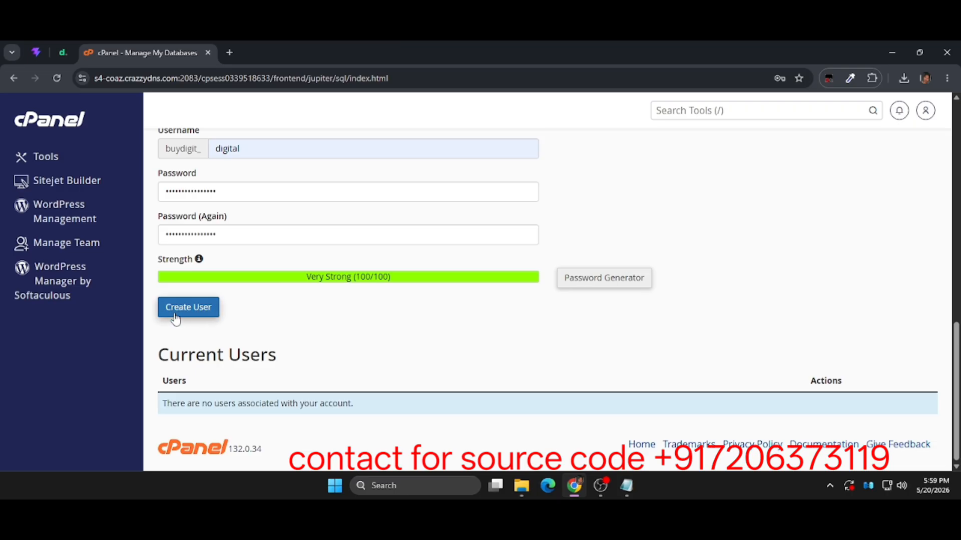
Create the database user, decline saving its password in the browser, and return to the database management page.
{"action": "left_click", "coordinate": [196, 312]}
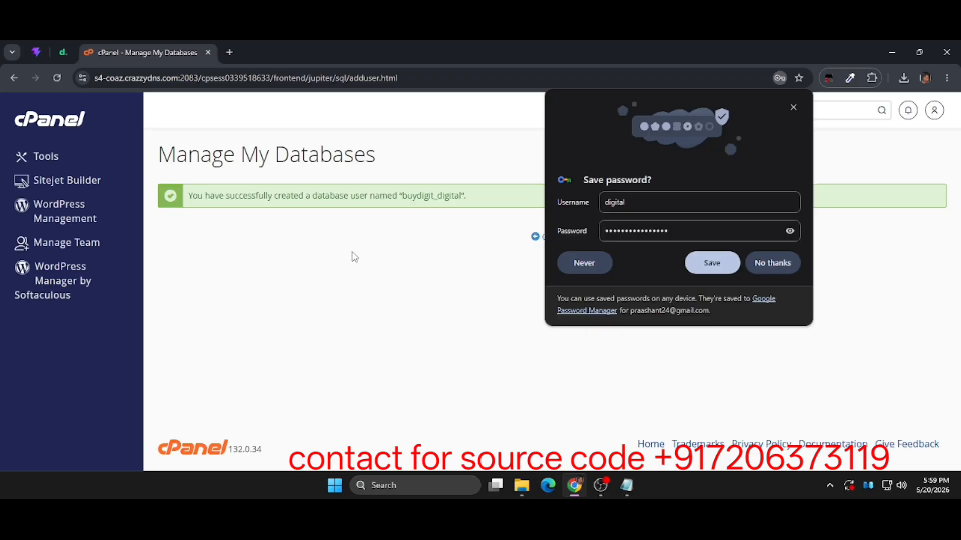
{"action": "left_click", "coordinate": [773, 264]}
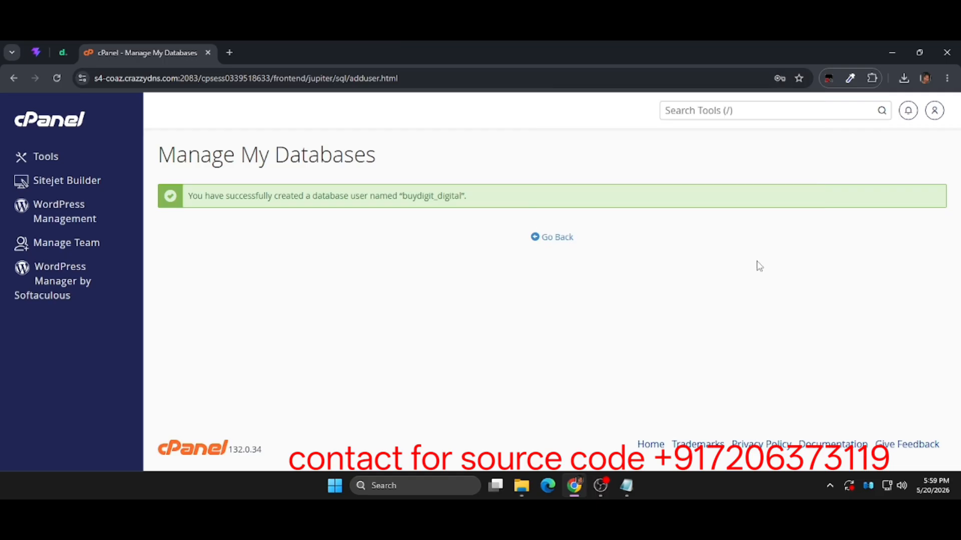
{"action": "left_click", "coordinate": [553, 238]}
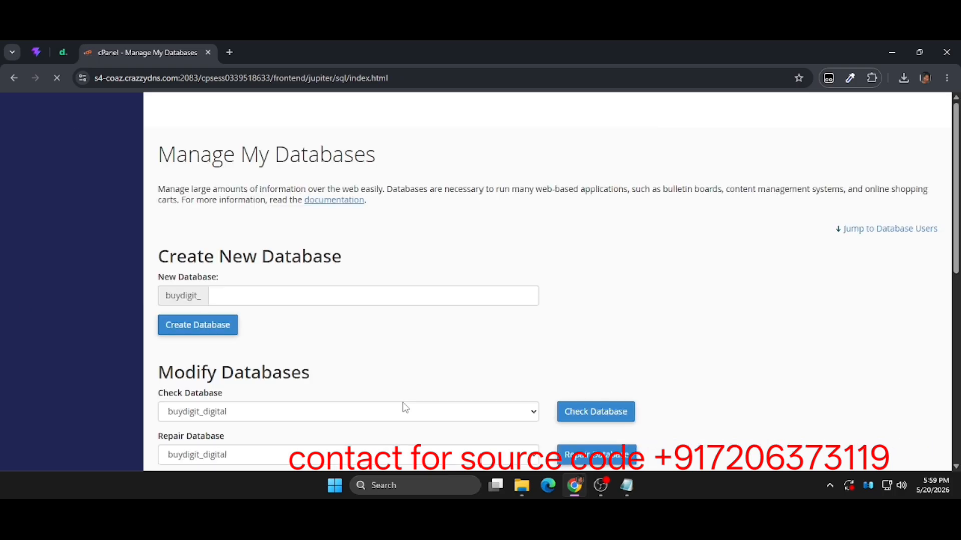
Add the user buydigit_digital to the database buydigit_digital.
{"action": "scroll", "coordinate": [405, 408], "scroll_direction": "down", "scroll_amount": 14}
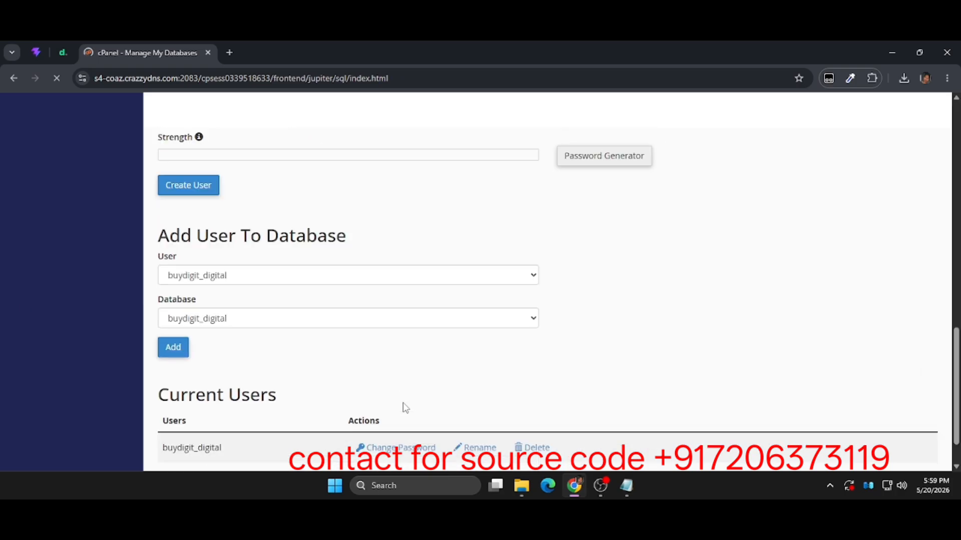
{"action": "scroll", "coordinate": [404, 406], "scroll_direction": "down", "scroll_amount": 1}
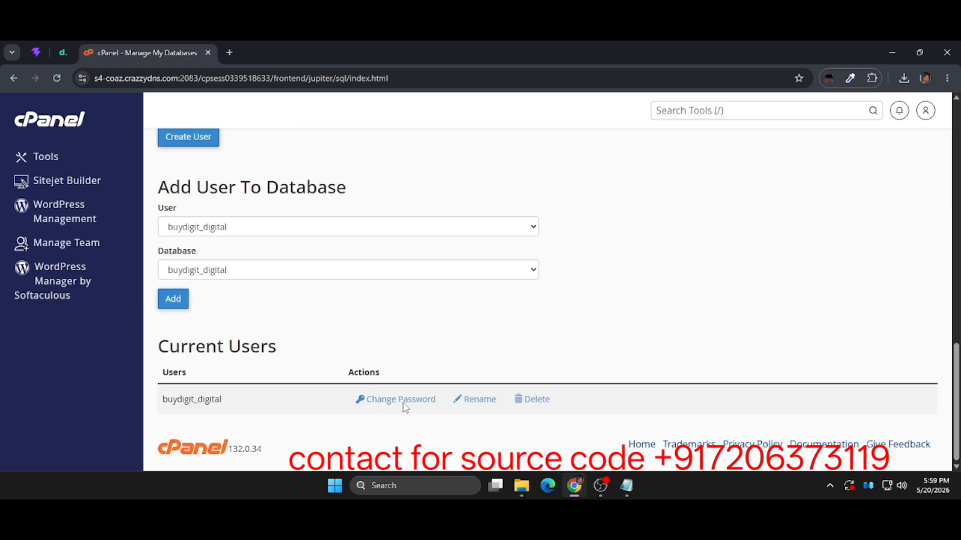
{"action": "right_click", "coordinate": [320, 345]}
{"action": "left_click", "coordinate": [264, 233]}
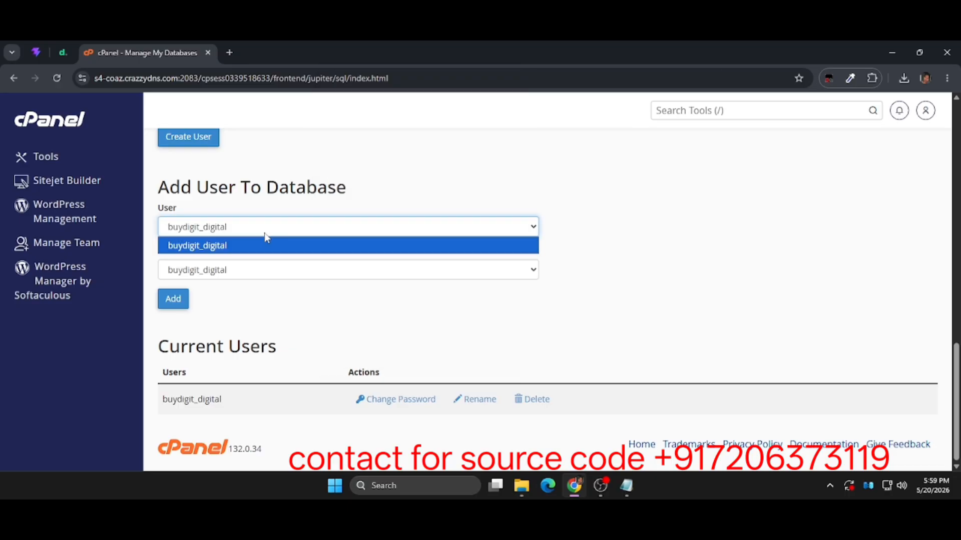
{"action": "left_click", "coordinate": [264, 273]}
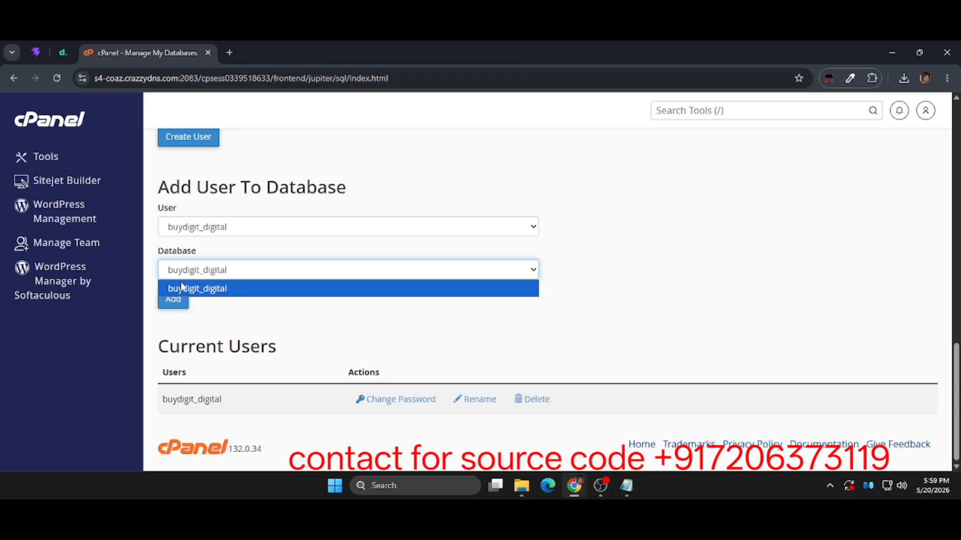
{"action": "left_click", "coordinate": [172, 304]}
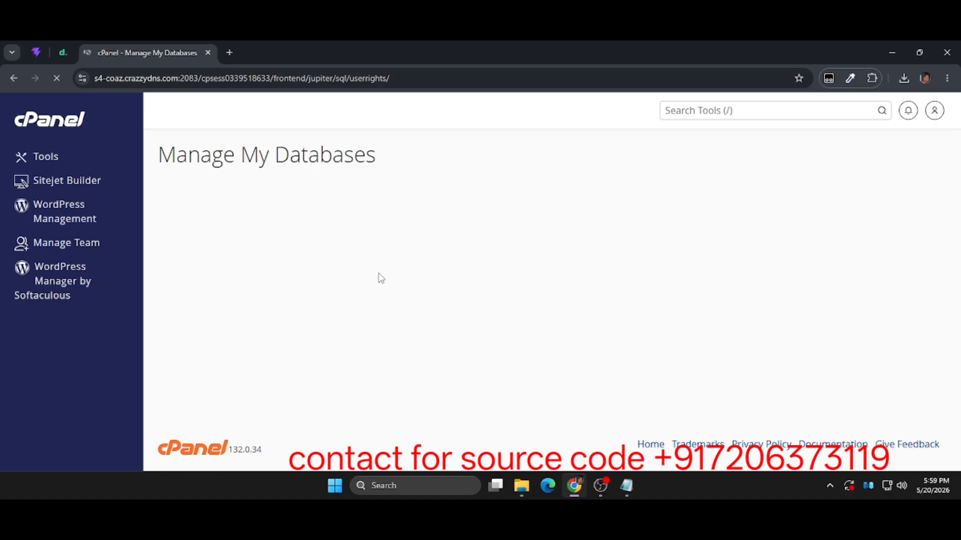
Grant the user ALL PRIVILEGES on the buydigit_digital database and save the changes.
{"action": "scroll", "coordinate": [381, 278], "scroll_direction": "down", "scroll_amount": 4}
{"action": "scroll", "coordinate": [381, 278], "scroll_direction": "up", "scroll_amount": 4}
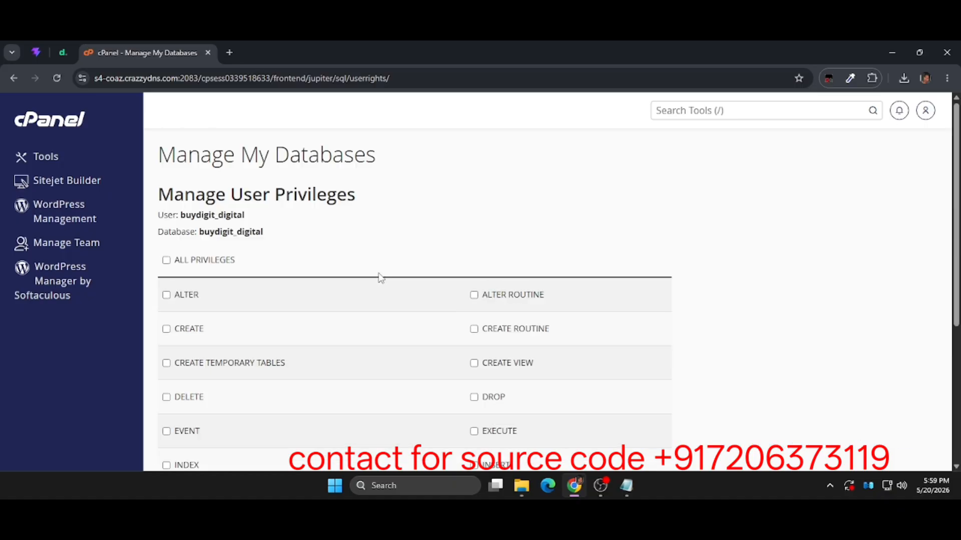
{"action": "left_click", "coordinate": [214, 261]}
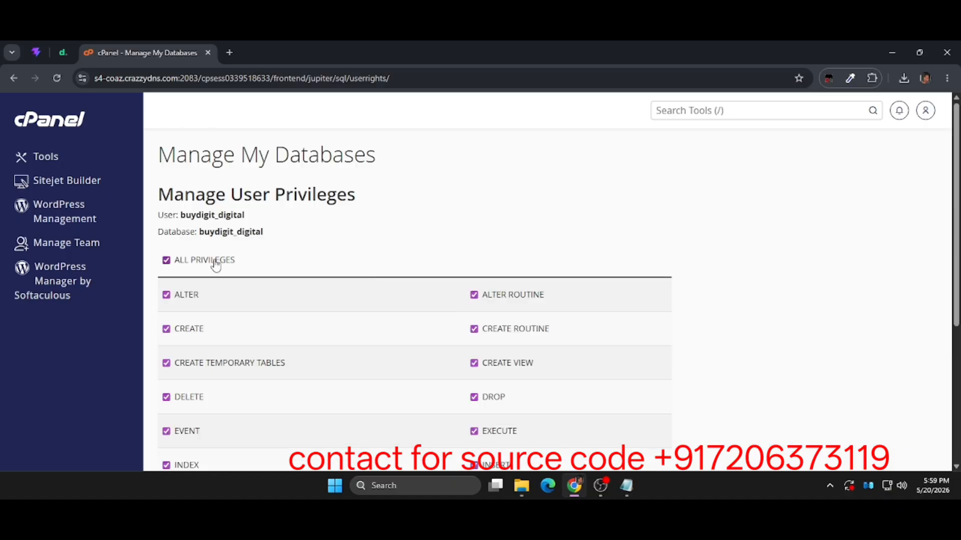
{"action": "scroll", "coordinate": [297, 330], "scroll_direction": "down", "scroll_amount": 4}
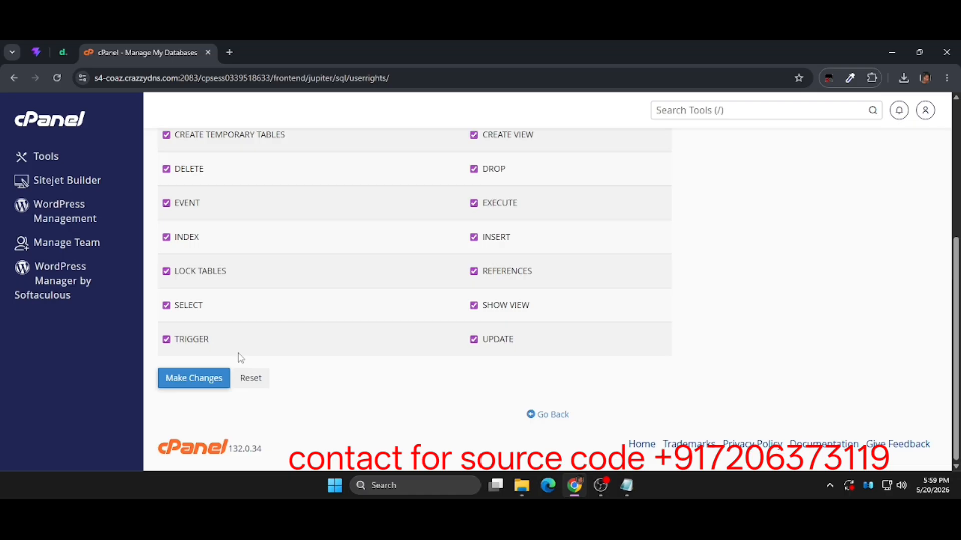
{"action": "left_click", "coordinate": [188, 378]}
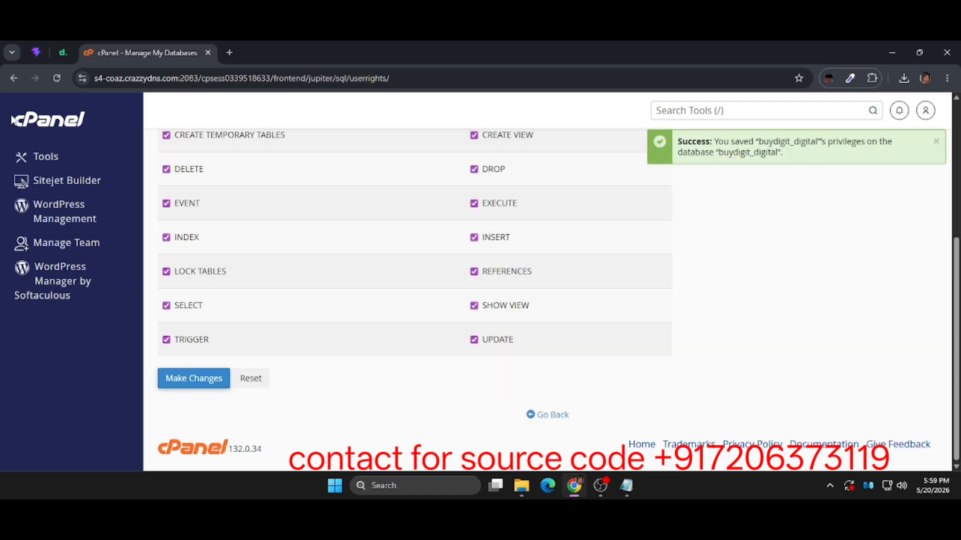
Go back to the cPanel tools, launch phpMyAdmin, and open the import page for the buydigit_digital database.
{"action": "left_click", "coordinate": [44, 159]}
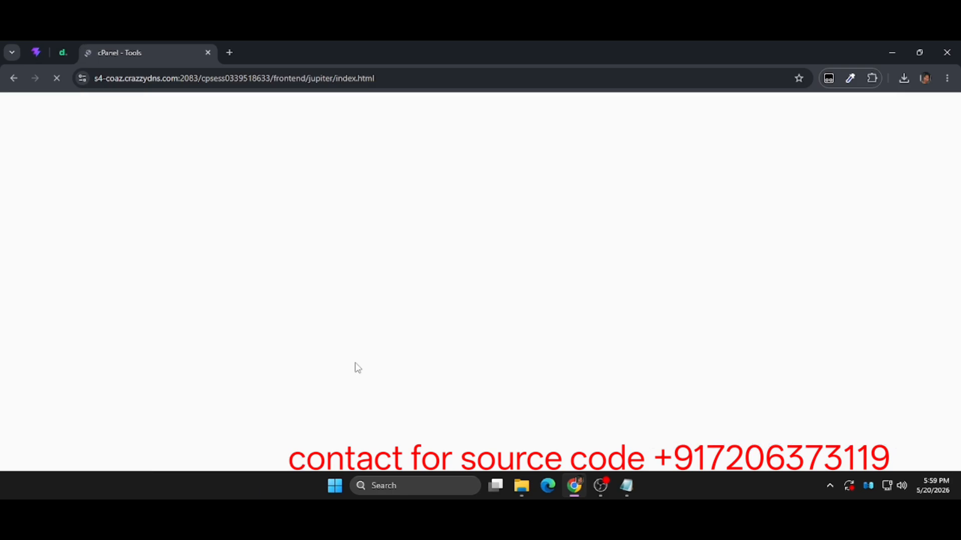
{"action": "scroll", "coordinate": [357, 369], "scroll_direction": "down", "scroll_amount": 13}
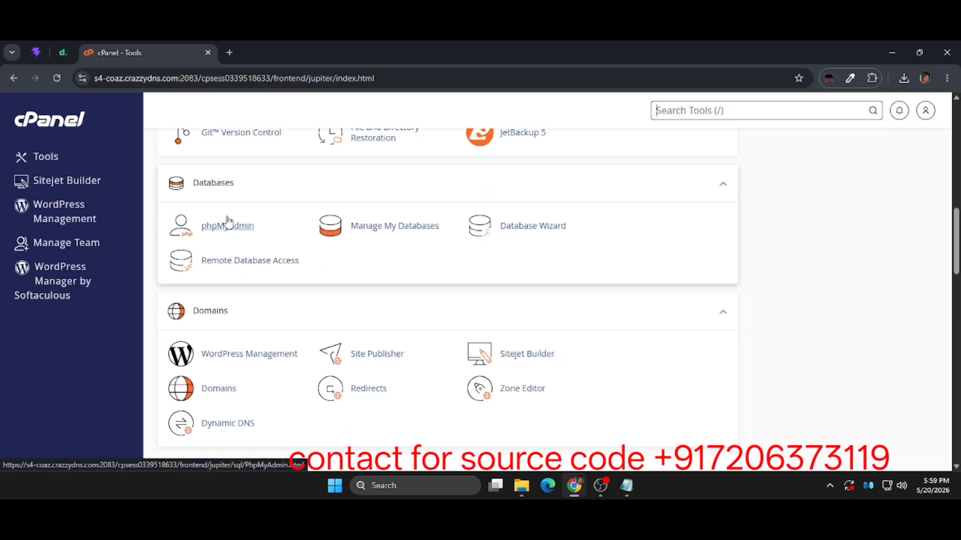
{"action": "left_click", "coordinate": [223, 223]}
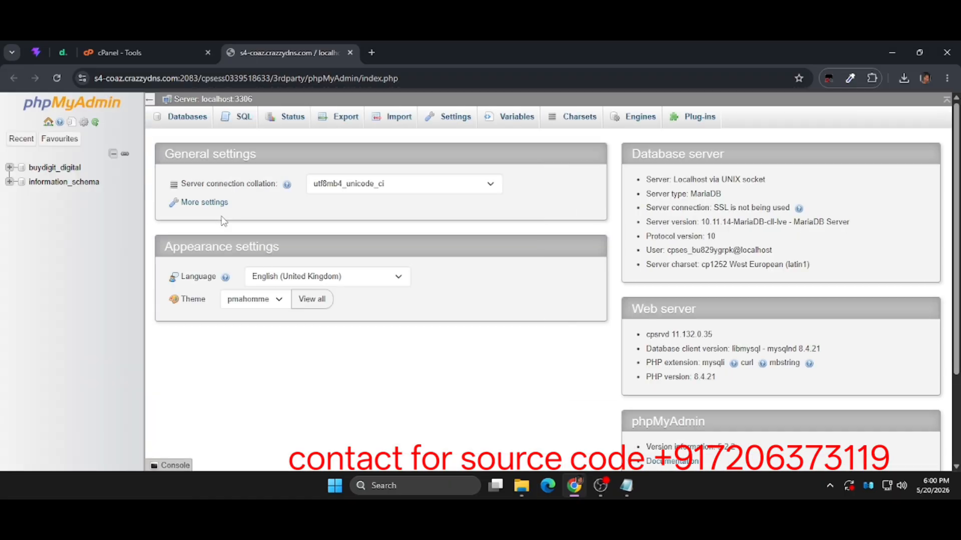
{"action": "left_click", "coordinate": [65, 170]}
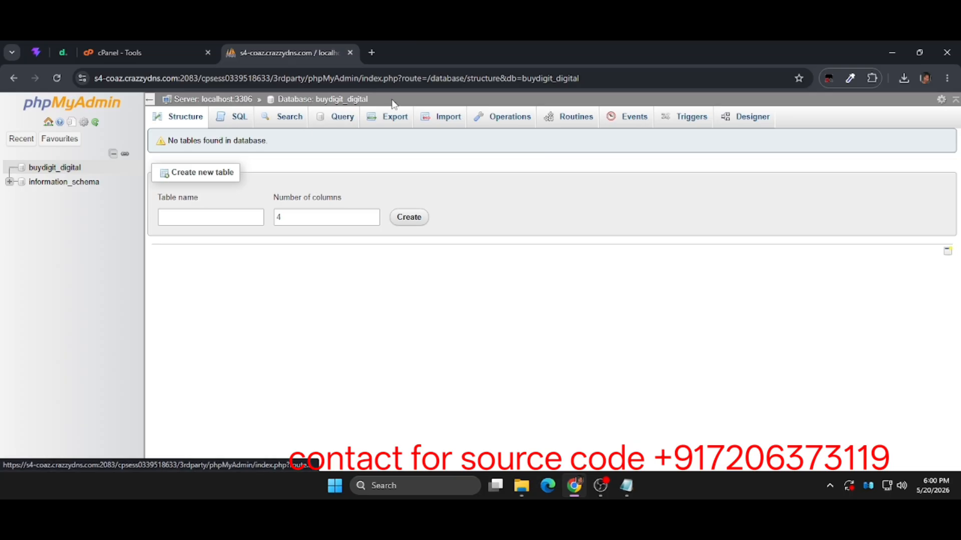
{"action": "left_click", "coordinate": [428, 121]}
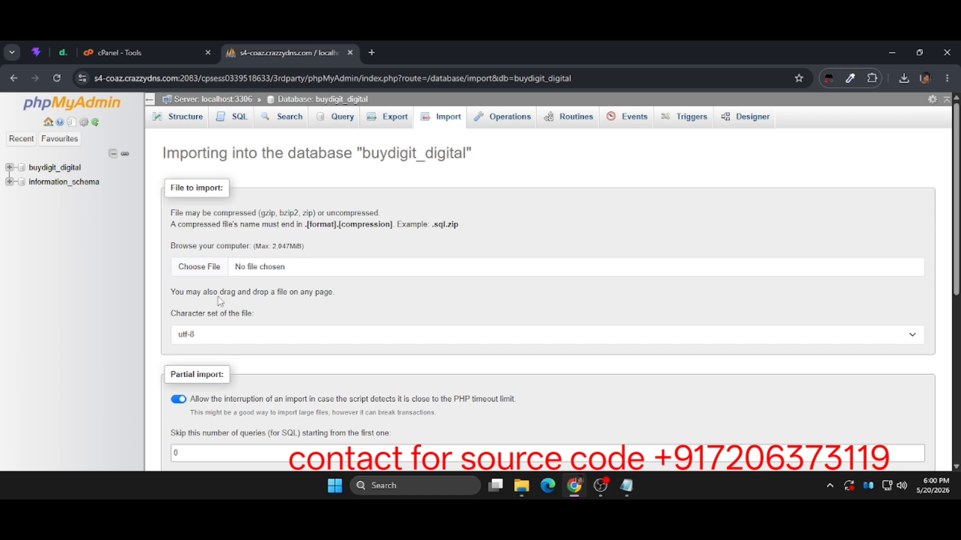
Import the file digiloads (1).sql from the digital 24 folder into the buydigit_digital database.
{"action": "left_click", "coordinate": [194, 273]}
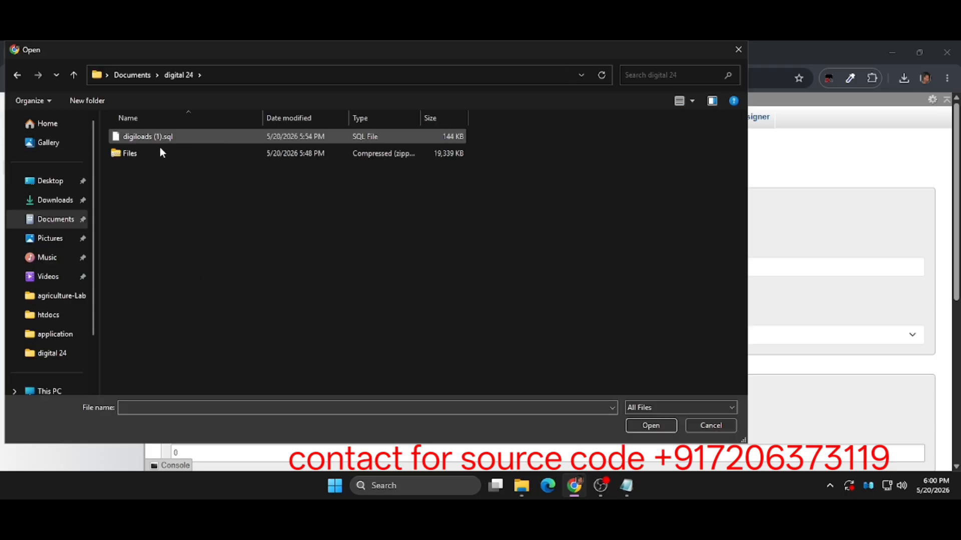
{"action": "left_click", "coordinate": [176, 136]}
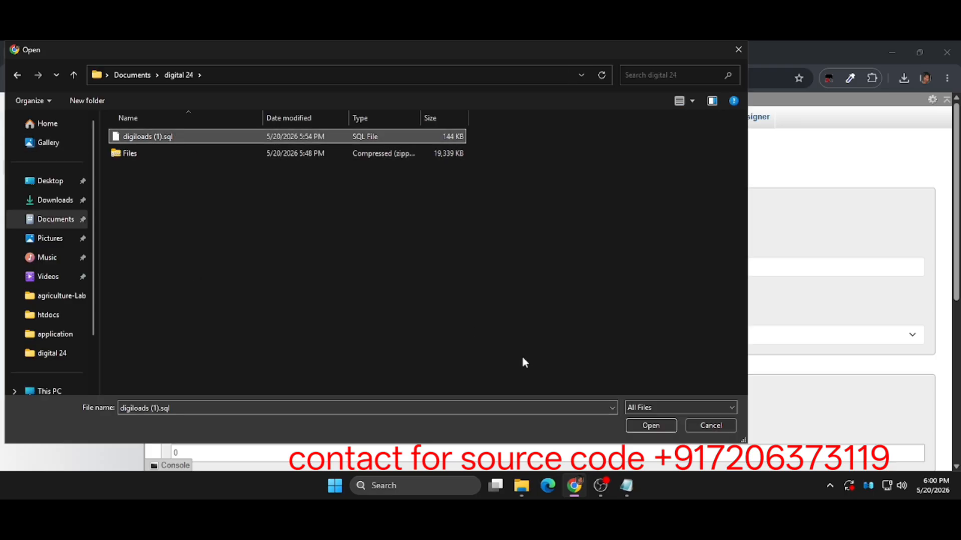
{"action": "left_click", "coordinate": [660, 427]}
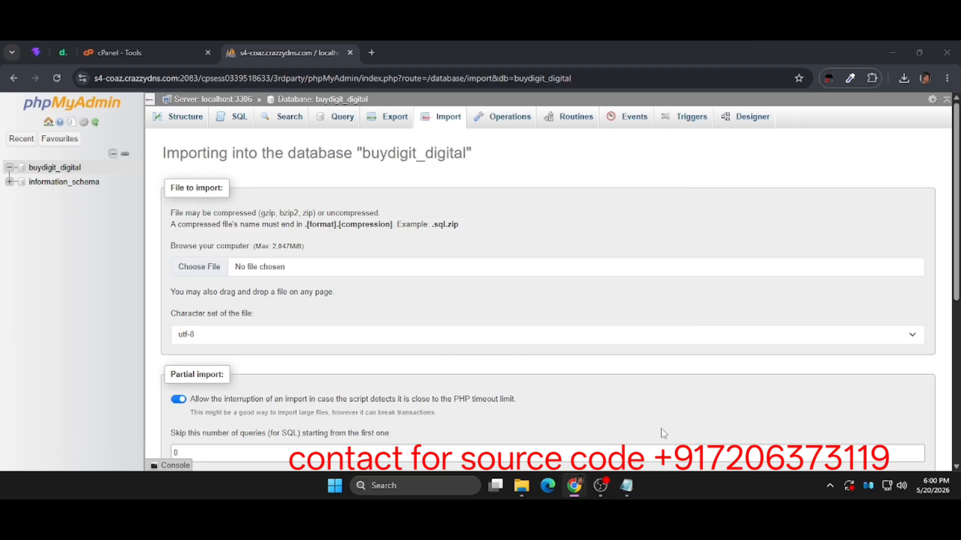
{"action": "scroll", "coordinate": [487, 376], "scroll_direction": "down", "scroll_amount": 5}
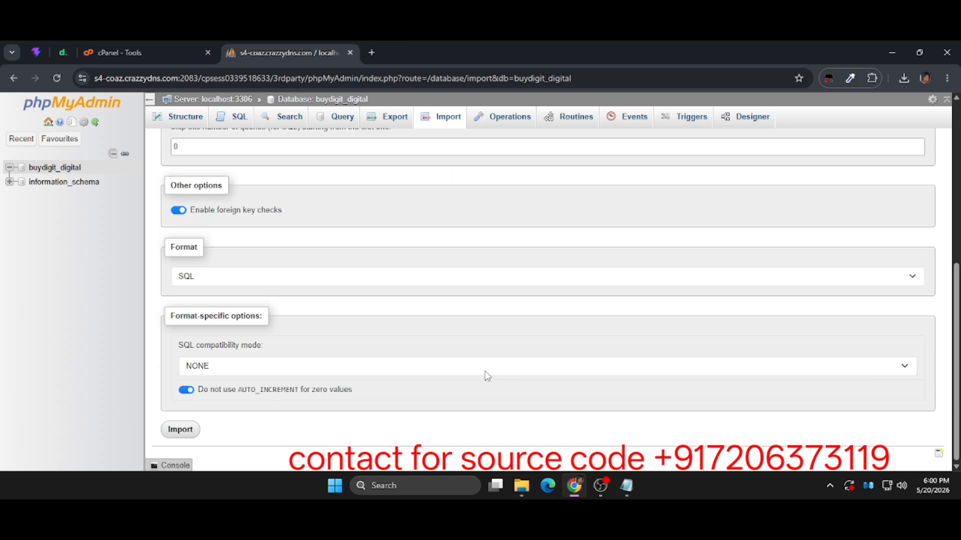
{"action": "left_click", "coordinate": [191, 432]}
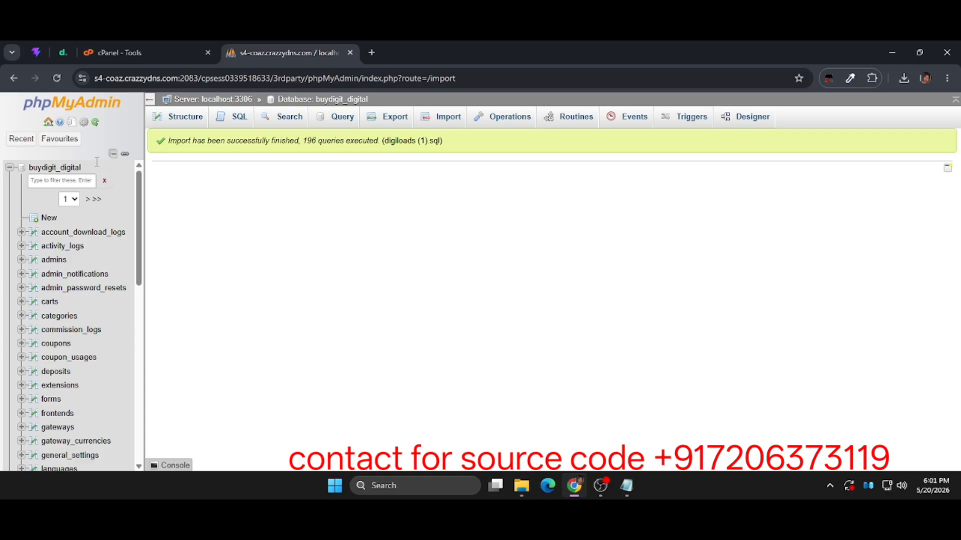
Return to the cPanel tools, launch File Manager, close phpMyAdmin, and open the public_html folder.
{"action": "left_click", "coordinate": [128, 48]}
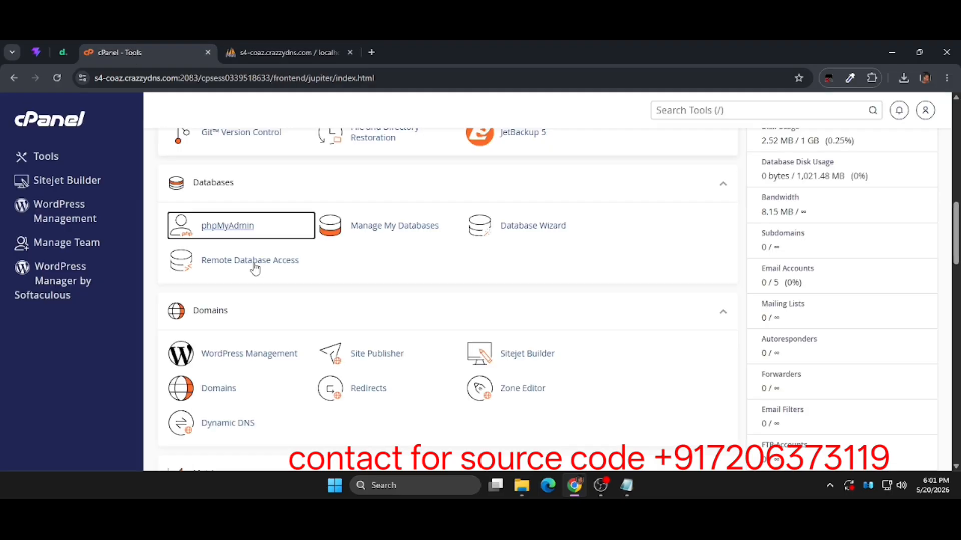
{"action": "scroll", "coordinate": [255, 269], "scroll_direction": "up", "scroll_amount": 5}
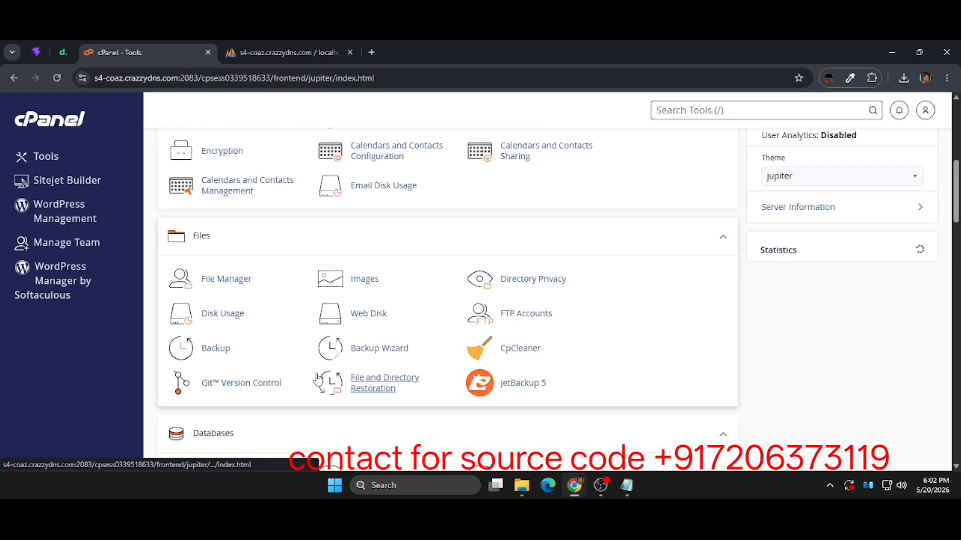
{"action": "left_click", "coordinate": [220, 276]}
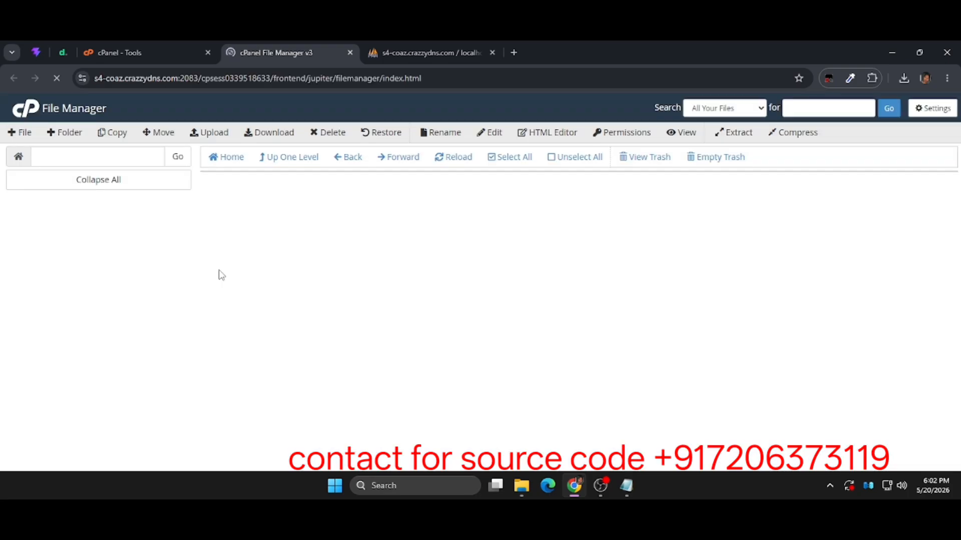
{"action": "left_click", "coordinate": [492, 52]}
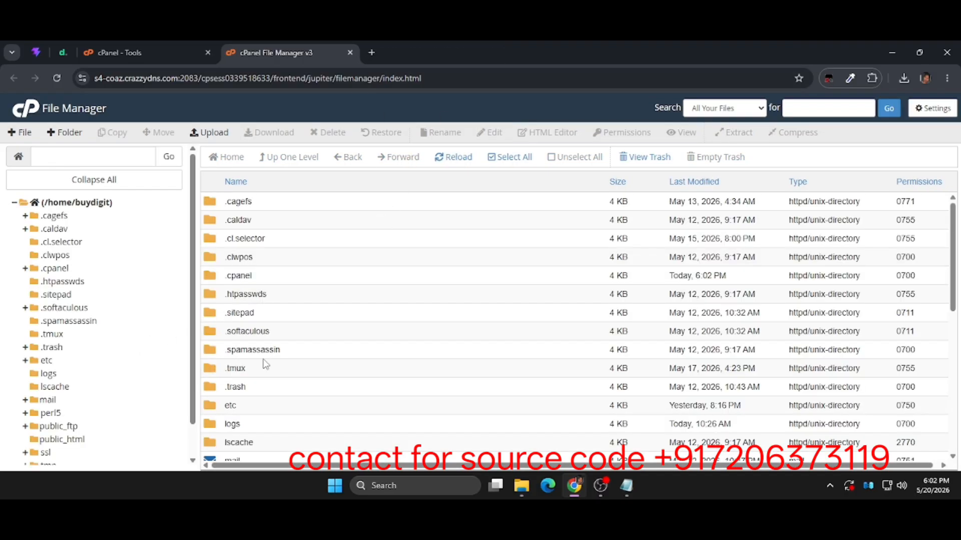
{"action": "scroll", "coordinate": [265, 363], "scroll_direction": "down", "scroll_amount": 5}
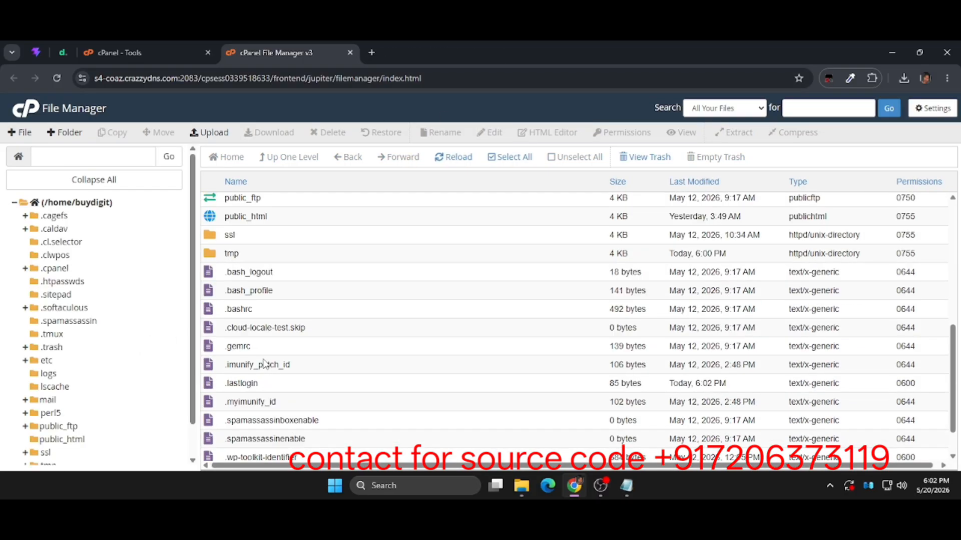
{"action": "double_click", "coordinate": [345, 215]}
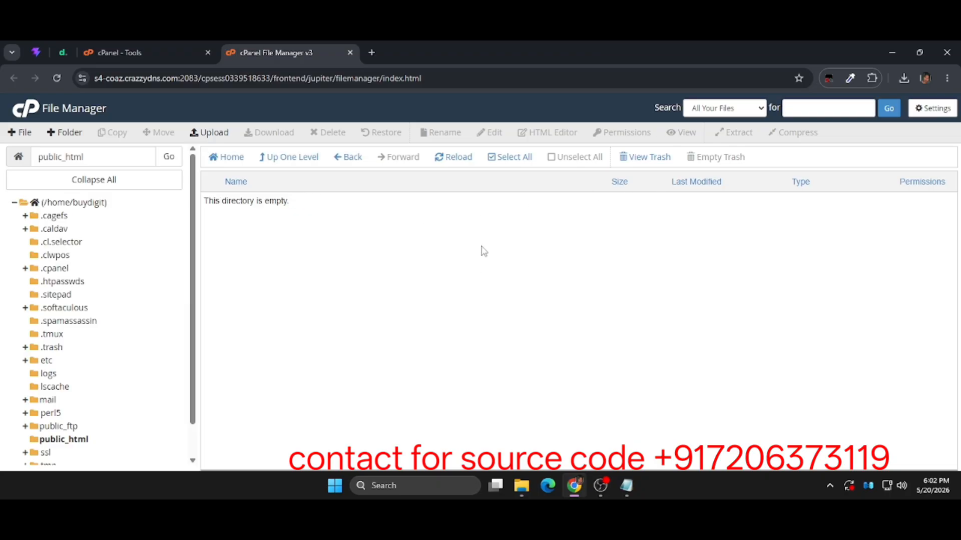
Upload the Files zip archive from the digital 24 folder to public_html and close the upload page.
{"action": "left_click", "coordinate": [210, 132]}
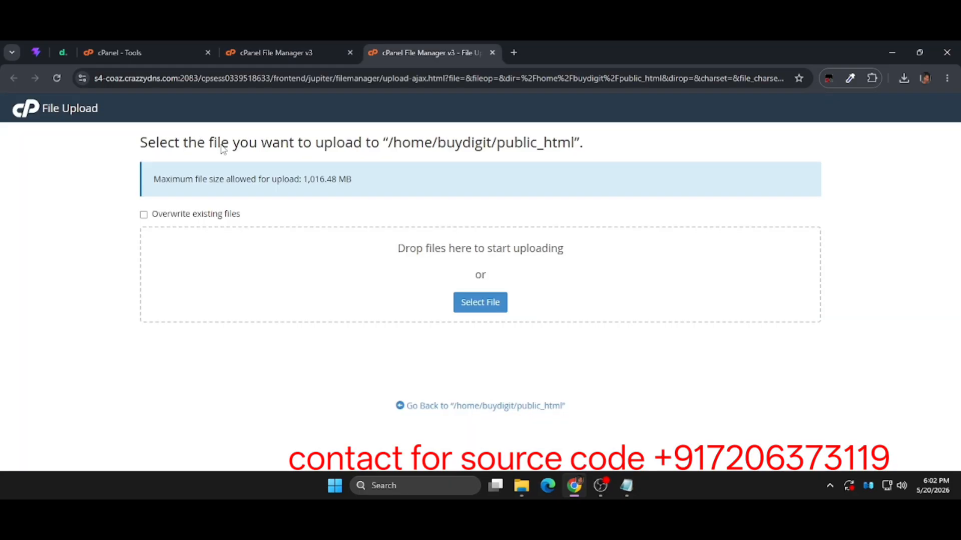
{"action": "left_click", "coordinate": [467, 314]}
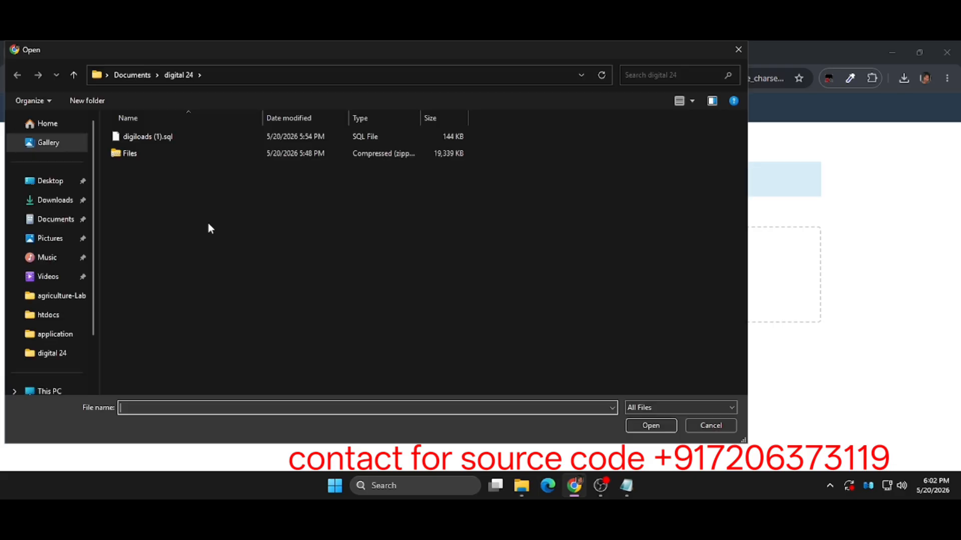
{"action": "left_click", "coordinate": [134, 153]}
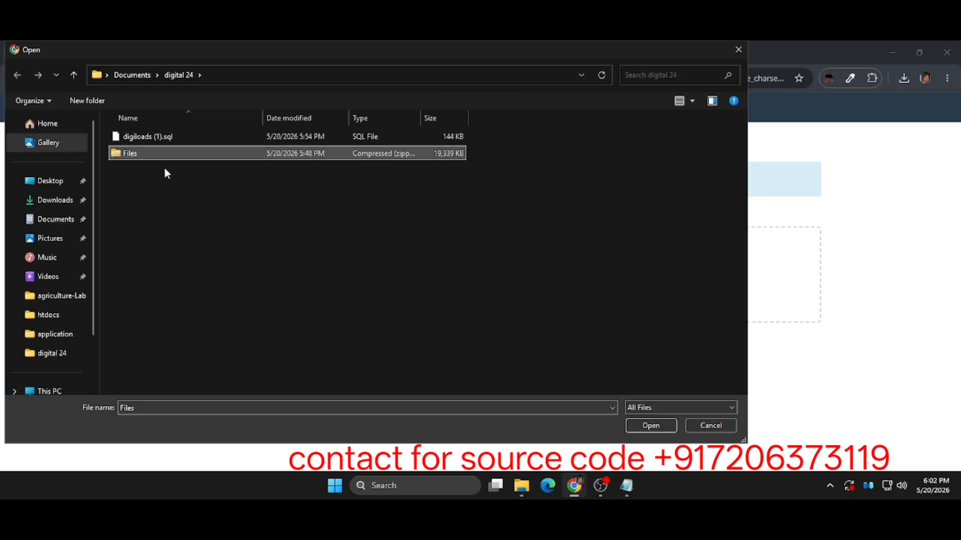
{"action": "left_click", "coordinate": [641, 428]}
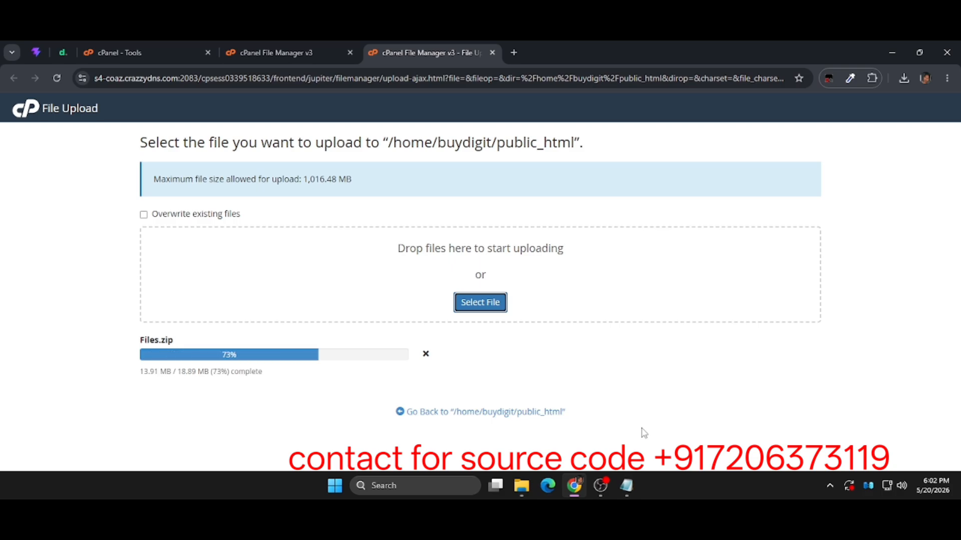
{"action": "right_click", "coordinate": [642, 429]}
{"action": "left_click", "coordinate": [625, 435]}
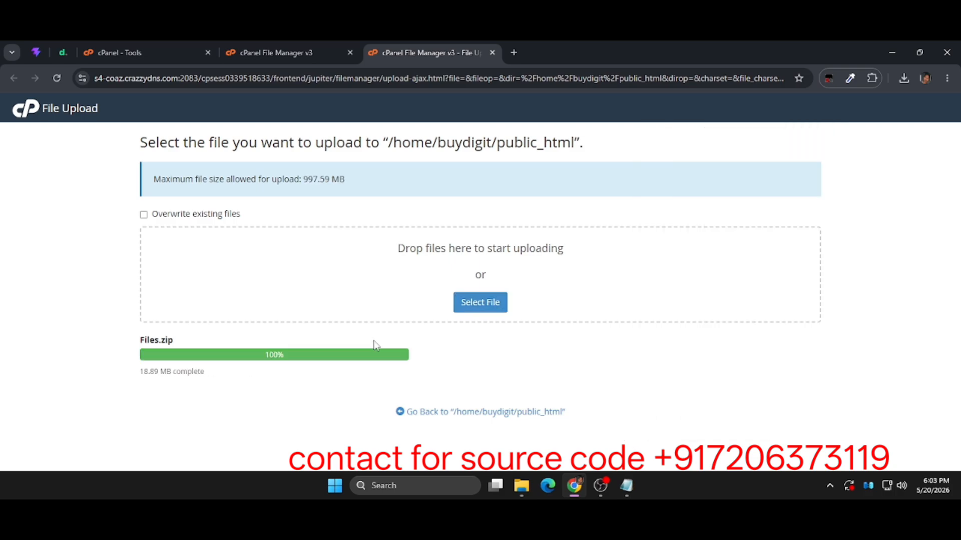
{"action": "left_click", "coordinate": [491, 52]}
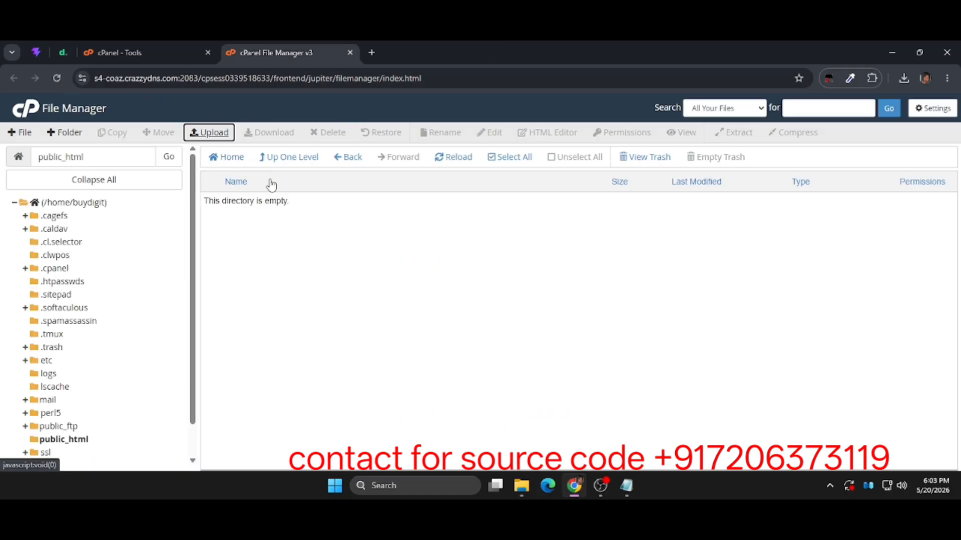
Reopen public_html from its parent directory to refresh its listing, and extract Files.zip into /public_html.
{"action": "left_click", "coordinate": [289, 162]}
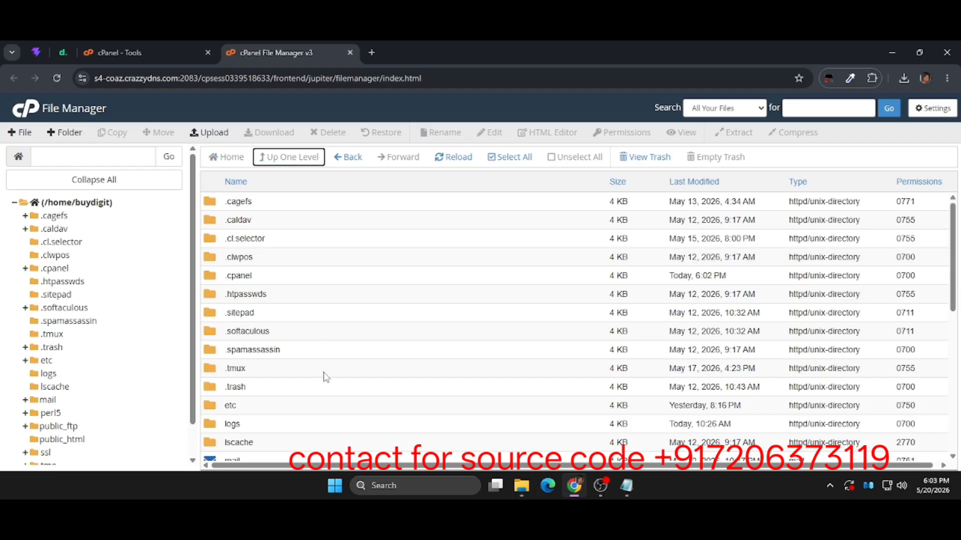
{"action": "scroll", "coordinate": [324, 376], "scroll_direction": "down", "scroll_amount": 2}
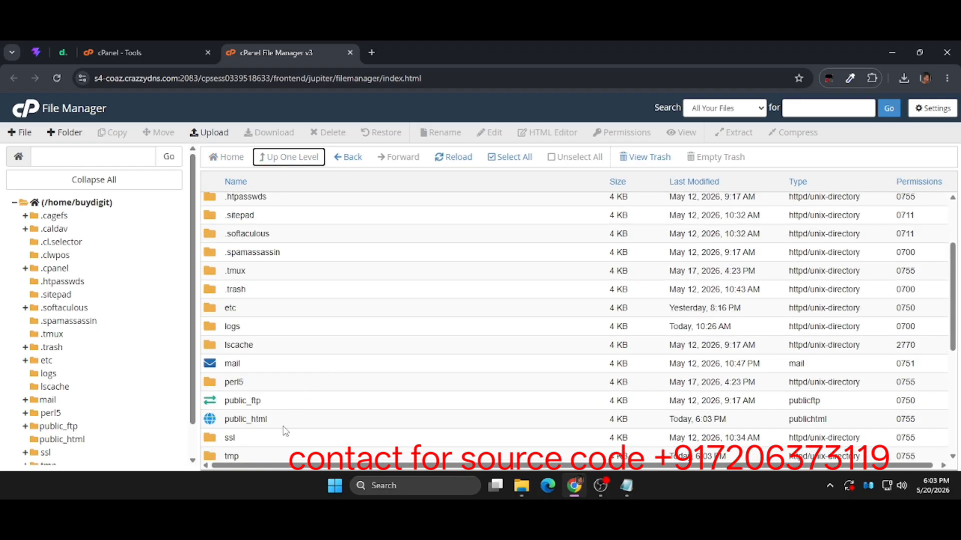
{"action": "double_click", "coordinate": [283, 426]}
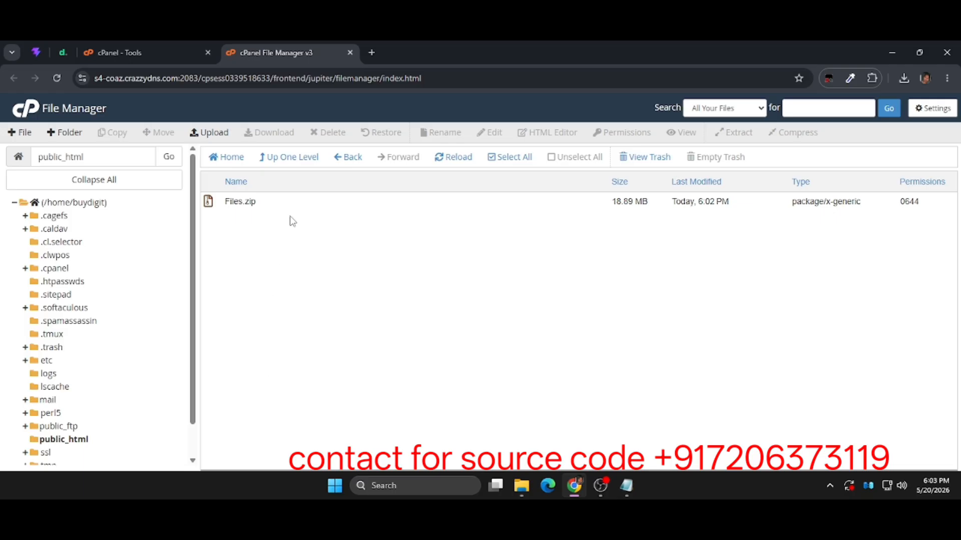
{"action": "left_click", "coordinate": [301, 208]}
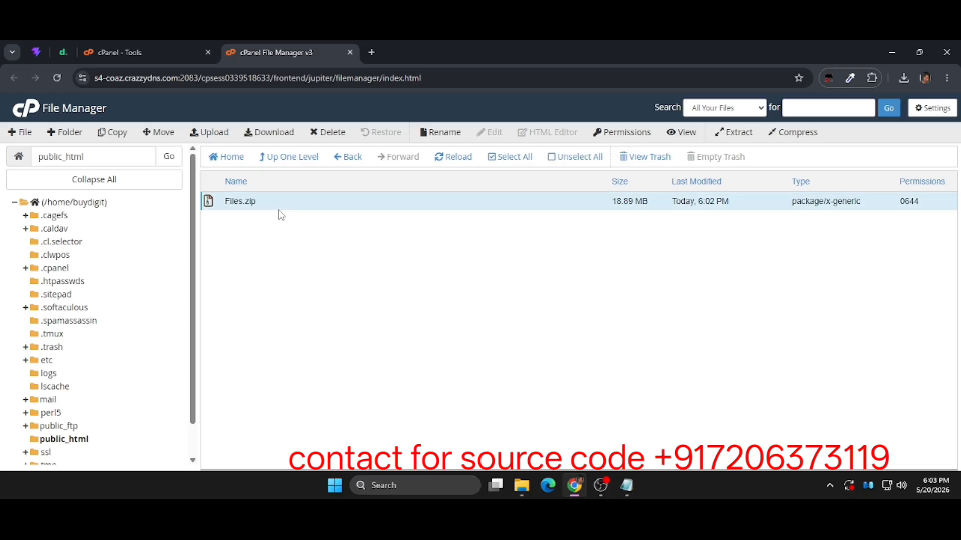
{"action": "right_click", "coordinate": [281, 215]}
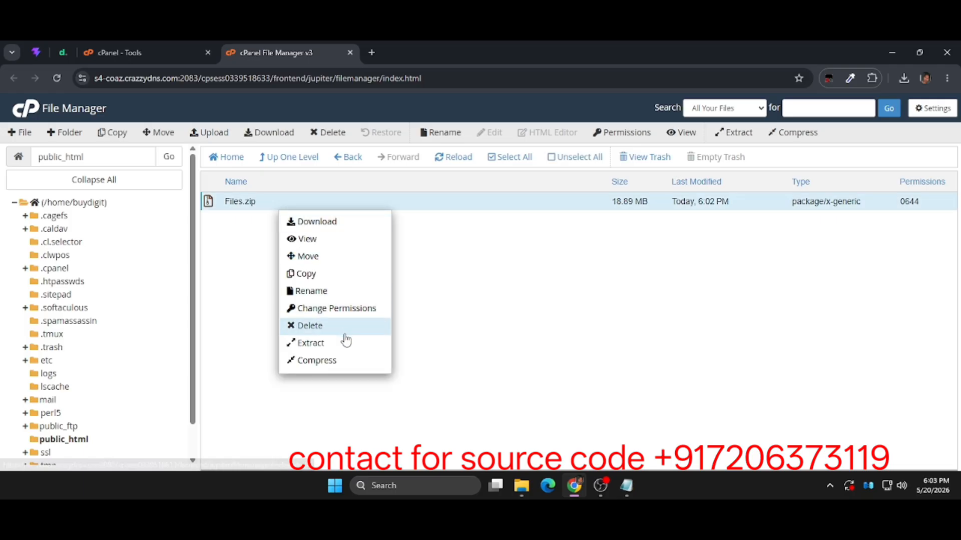
{"action": "left_click", "coordinate": [348, 349]}
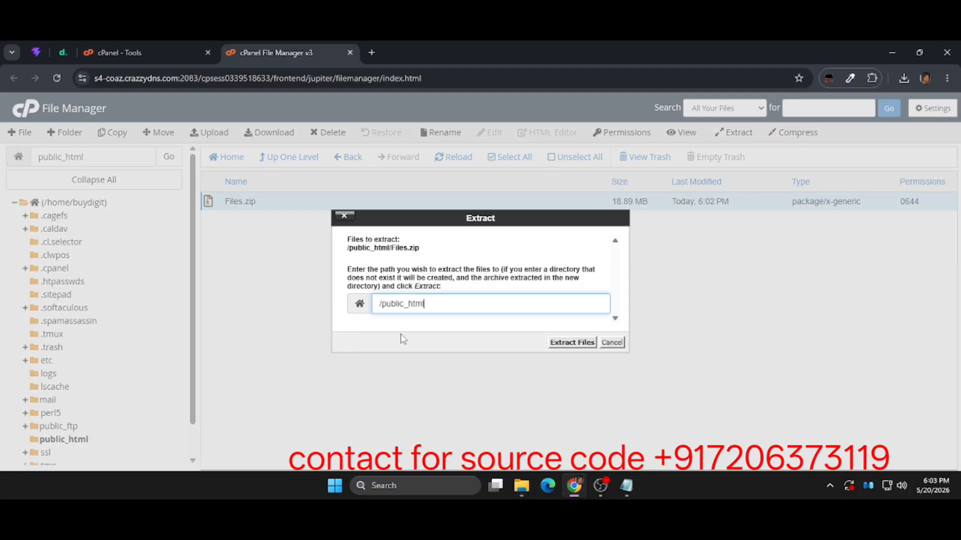
{"action": "left_click", "coordinate": [551, 343]}
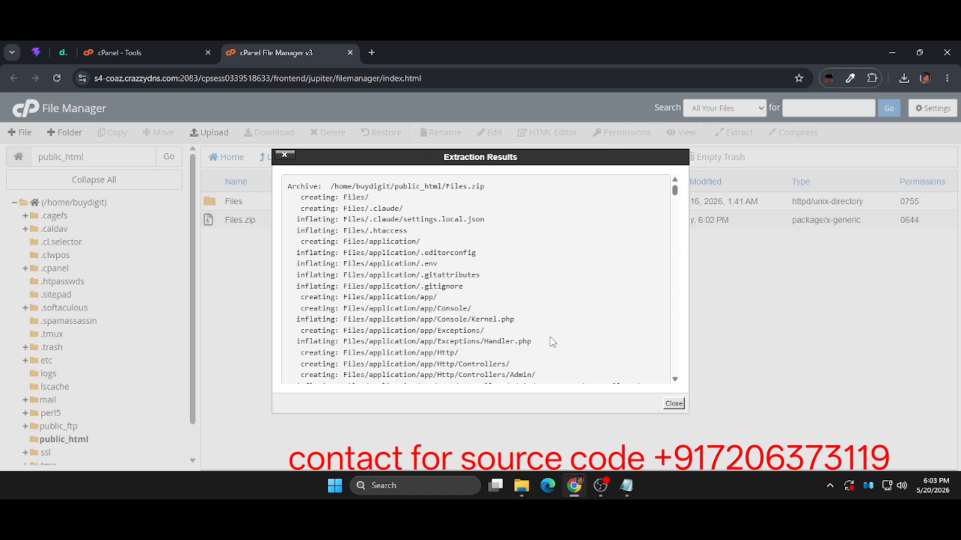
{"action": "left_click", "coordinate": [674, 404]}
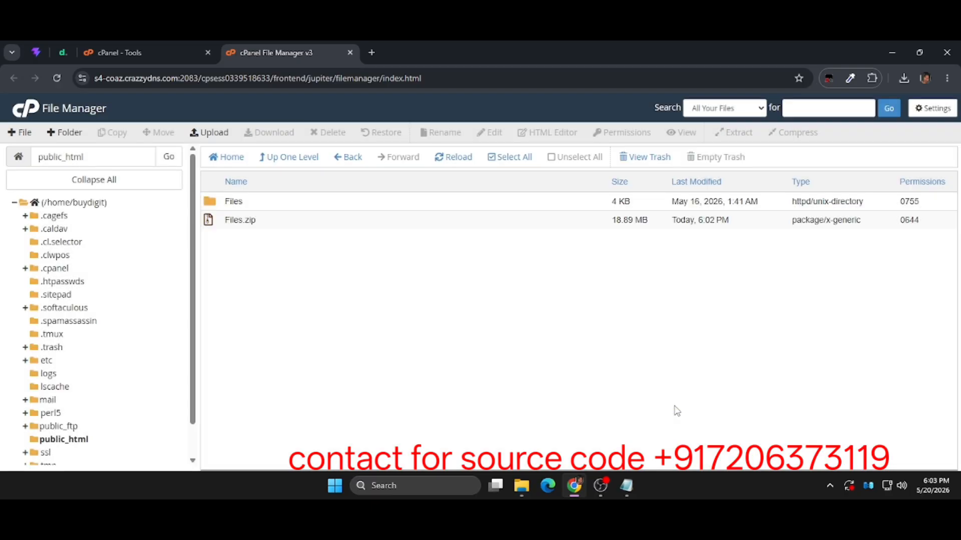
Move everything inside the extracted Files folder up into /public_html/.
{"action": "double_click", "coordinate": [343, 203]}
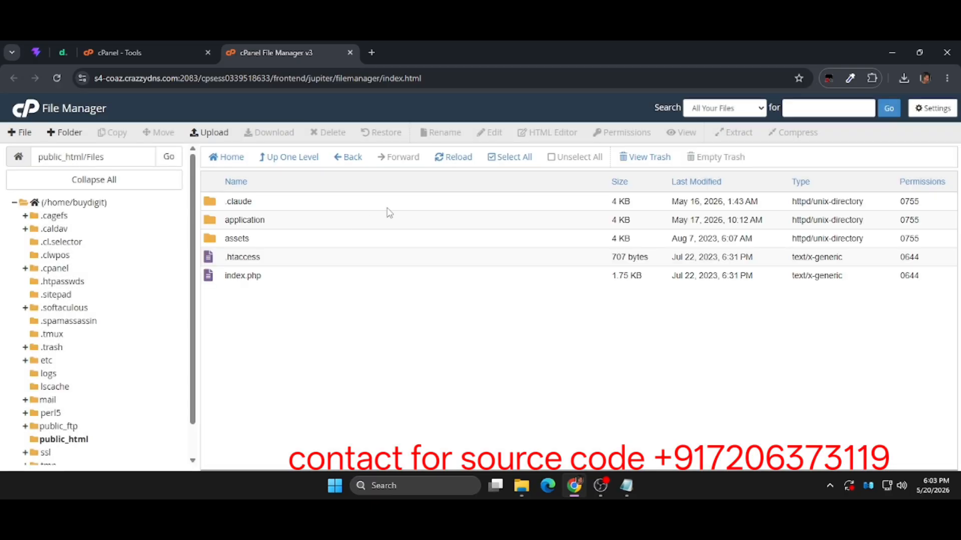
{"action": "left_click", "coordinate": [501, 166]}
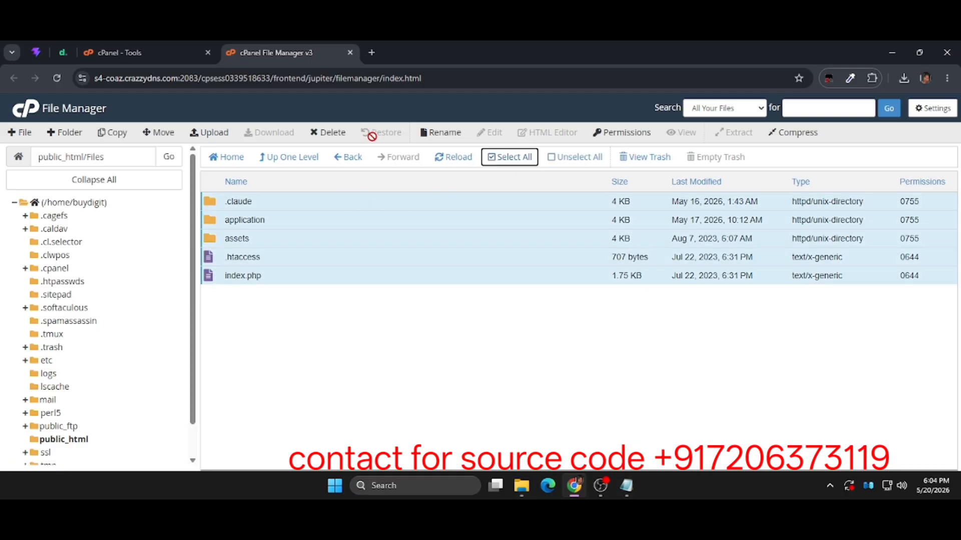
{"action": "left_click", "coordinate": [158, 132]}
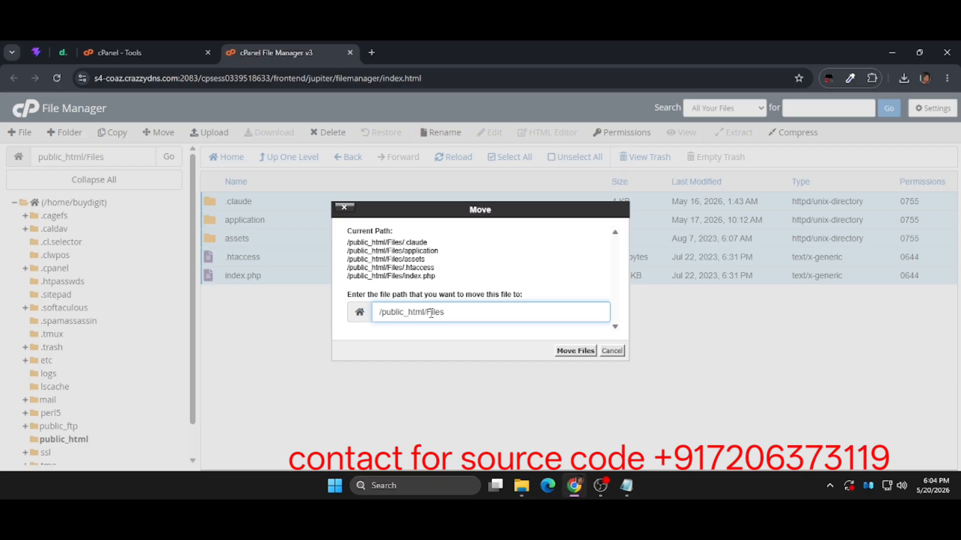
{"action": "double_click", "coordinate": [431, 313]}
{"action": "key", "text": "BackSpace"}
{"action": "left_click", "coordinate": [571, 353]}
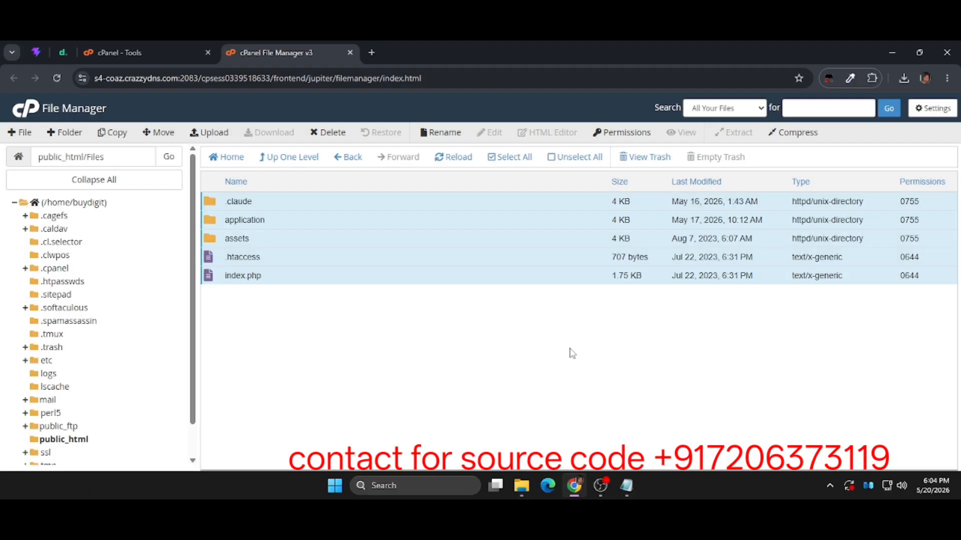
Go back up to public_html, open the application folder, and select its .env file.
{"action": "left_click", "coordinate": [277, 156]}
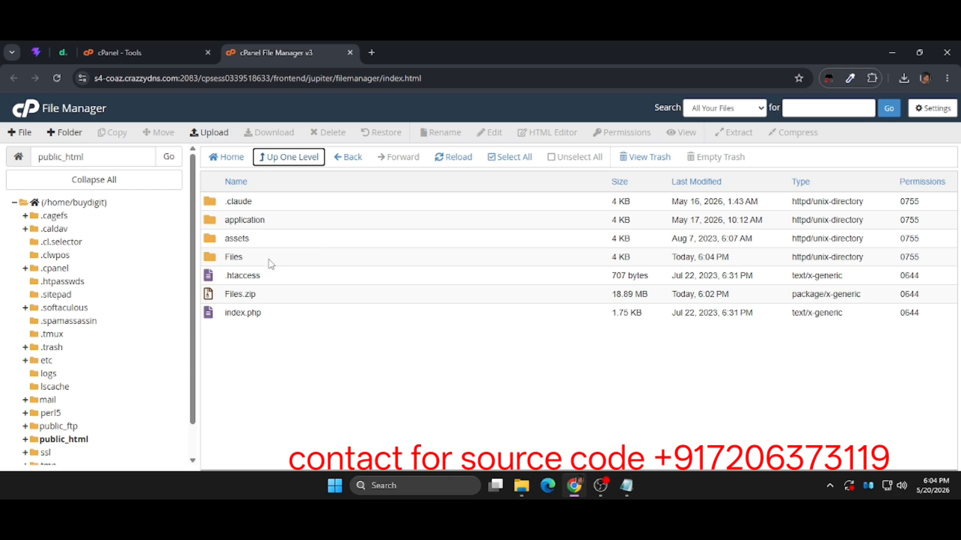
{"action": "left_click", "coordinate": [292, 220]}
{"action": "double_click", "coordinate": [293, 220]}
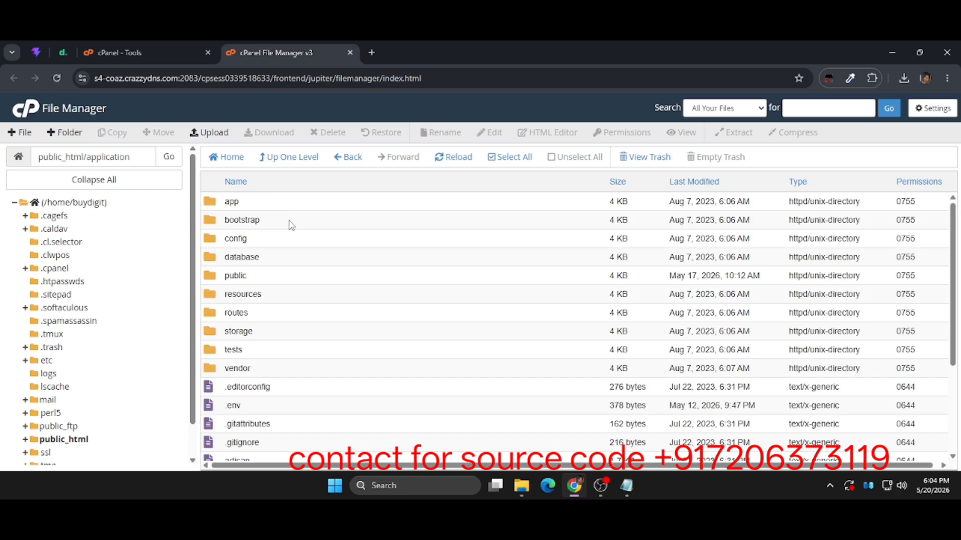
{"action": "left_click", "coordinate": [299, 406]}
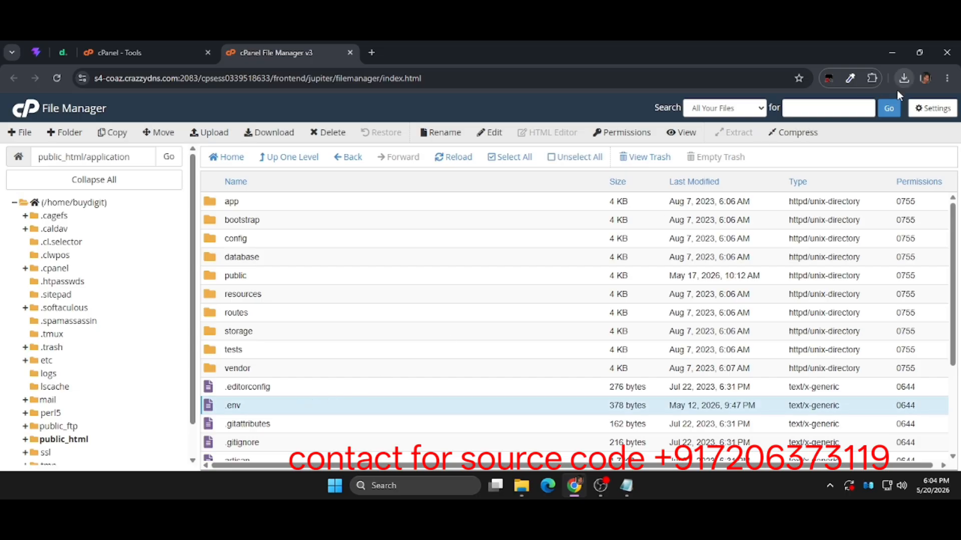
{"action": "left_click", "coordinate": [927, 110]}
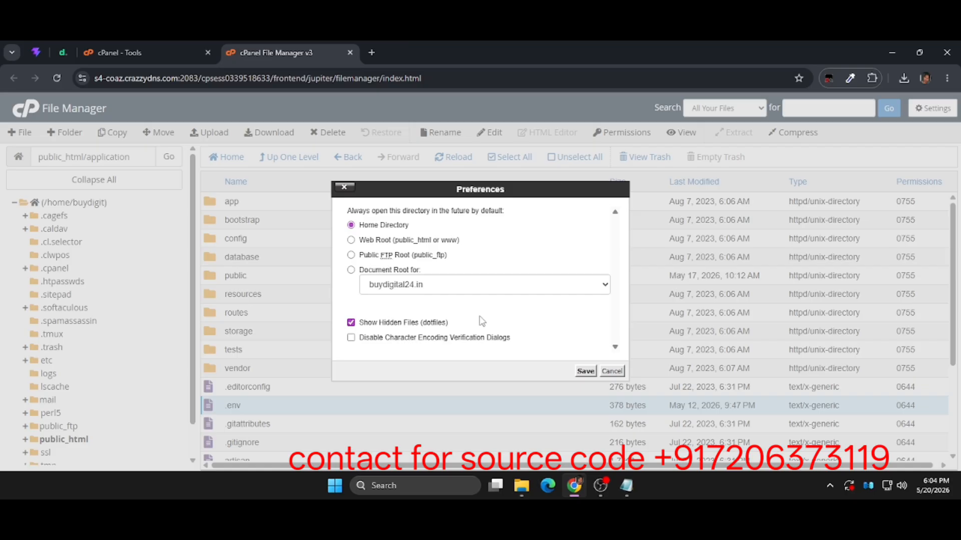
{"action": "left_click", "coordinate": [613, 372]}
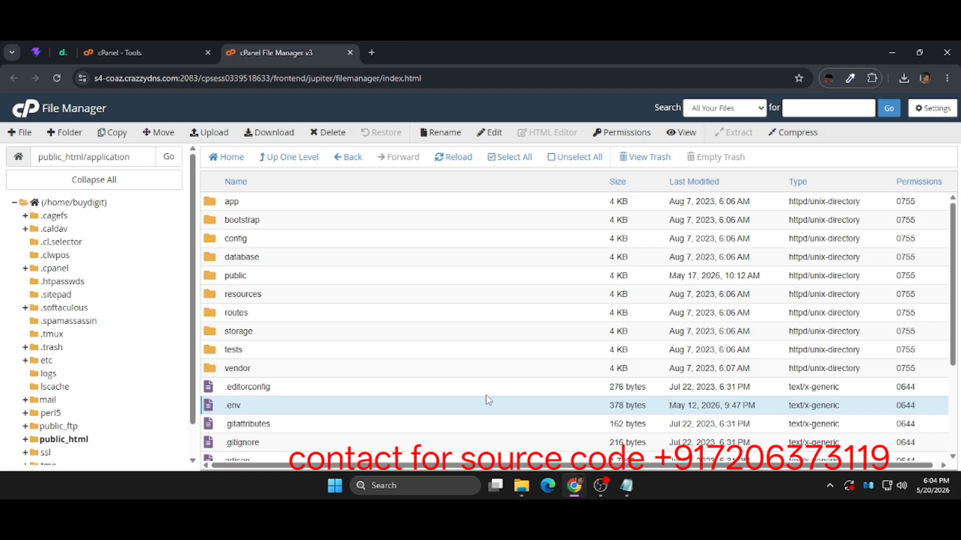
{"action": "right_click", "coordinate": [419, 414]}
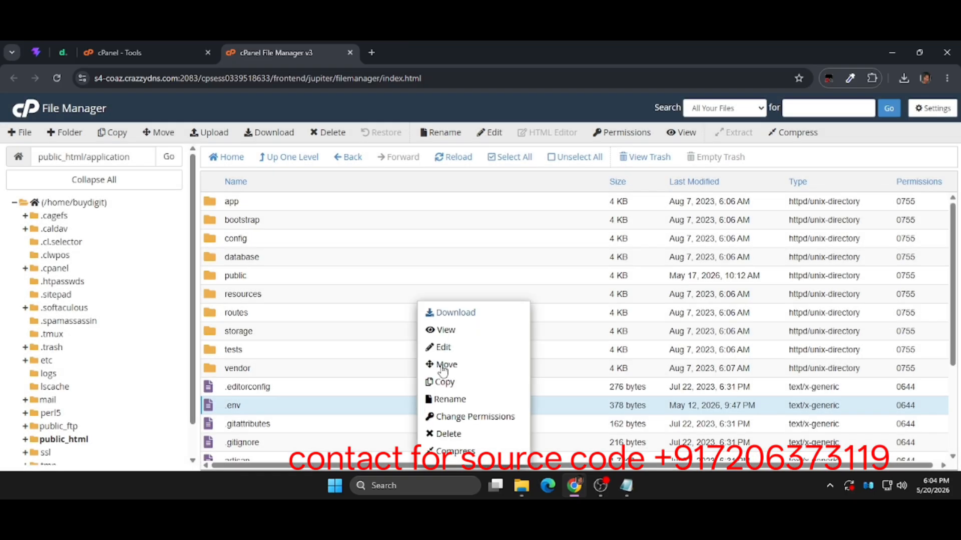
{"action": "left_click", "coordinate": [469, 352]}
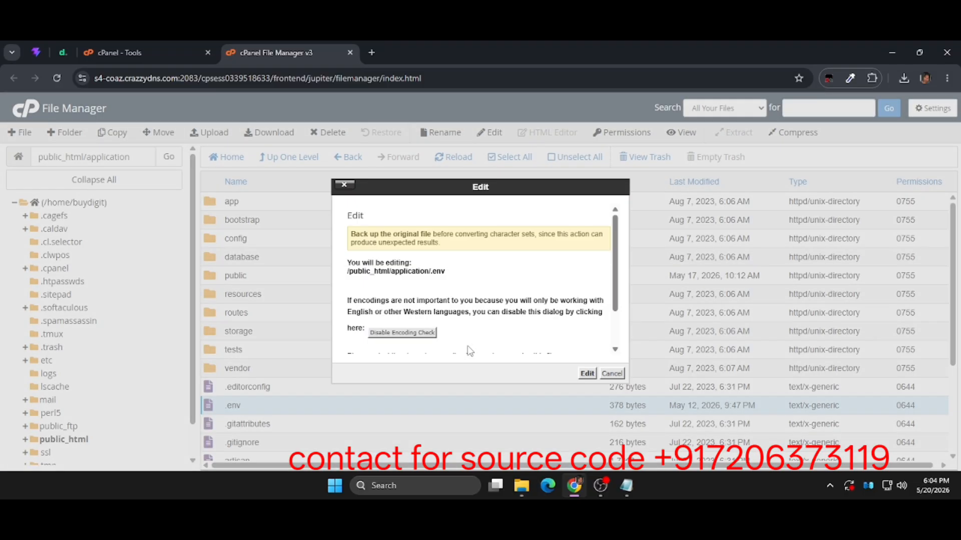
{"action": "left_click", "coordinate": [586, 374]}
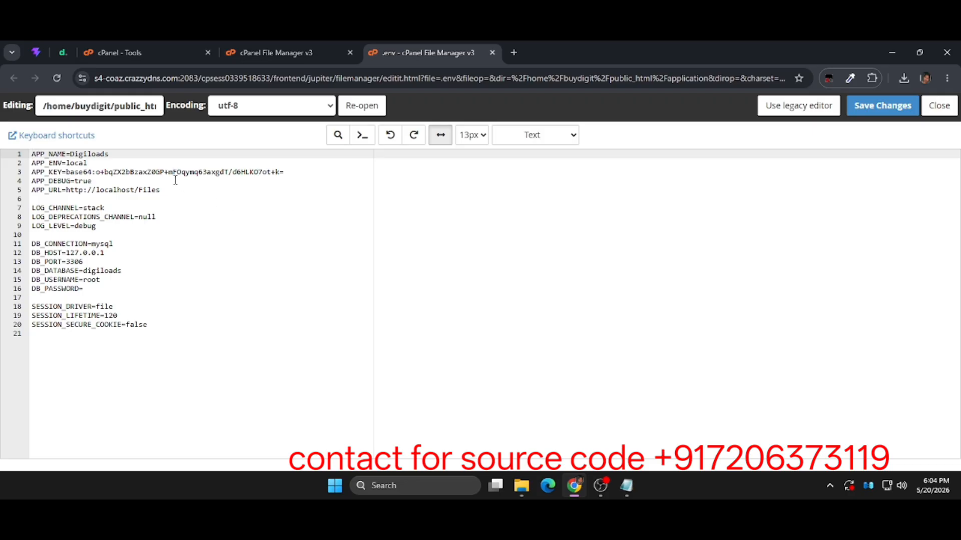
{"action": "left_click", "coordinate": [179, 189]}
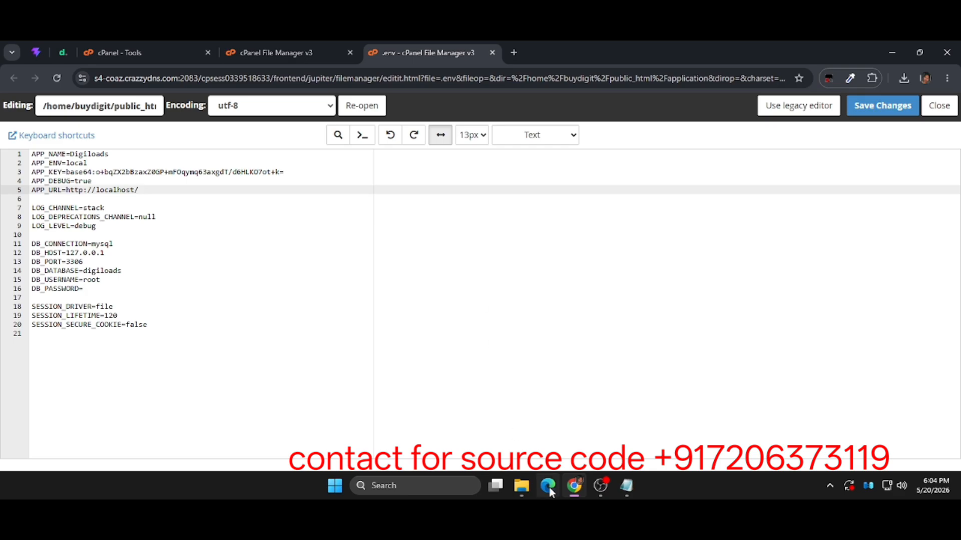
Copy buydigit_digital from the Notepad notes and set it as both DB_USERNAME and DB_DATABASE in .env.
{"action": "left_click", "coordinate": [627, 495]}
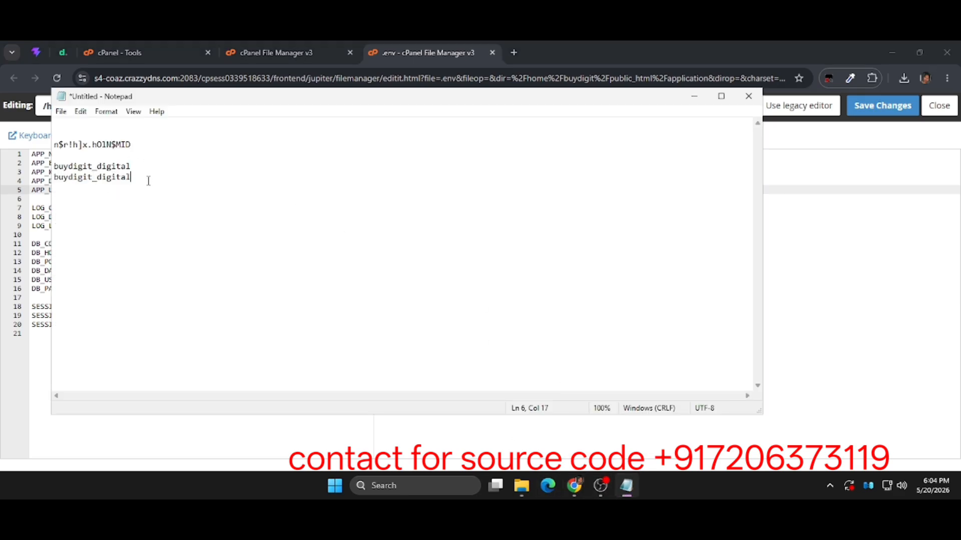
{"action": "left_click_drag", "start_coordinate": [148, 180], "coordinate": [37, 183]}
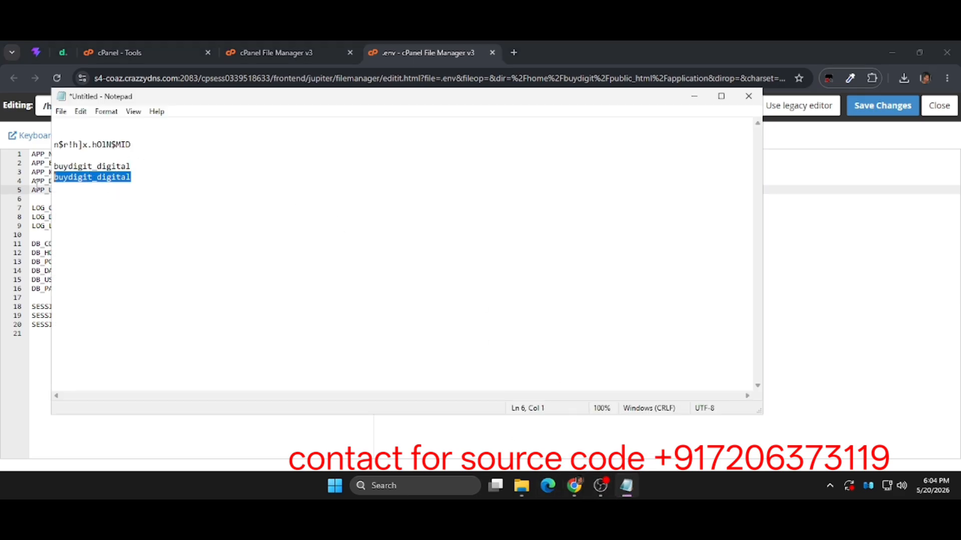
{"action": "right_click", "coordinate": [103, 177]}
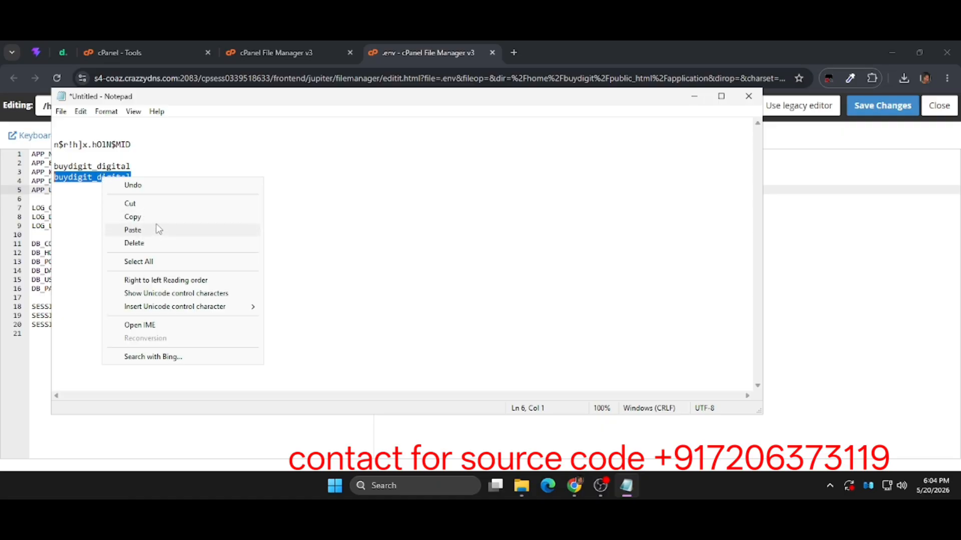
{"action": "left_click", "coordinate": [132, 217]}
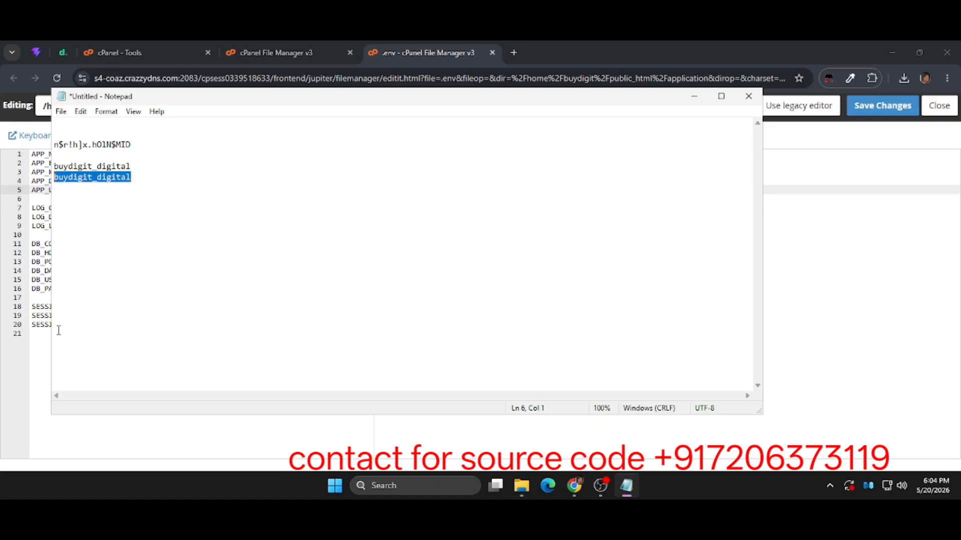
{"action": "left_click", "coordinate": [38, 351]}
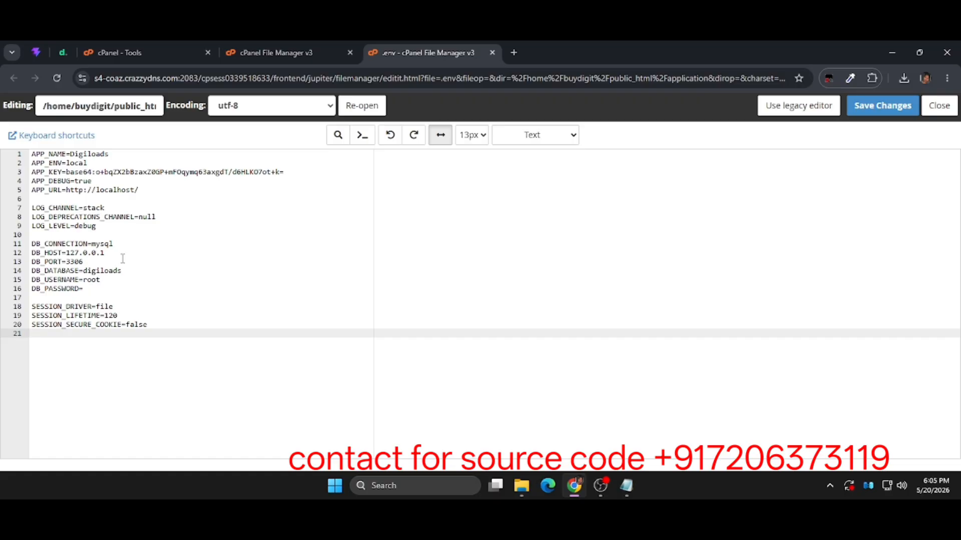
{"action": "double_click", "coordinate": [86, 280]}
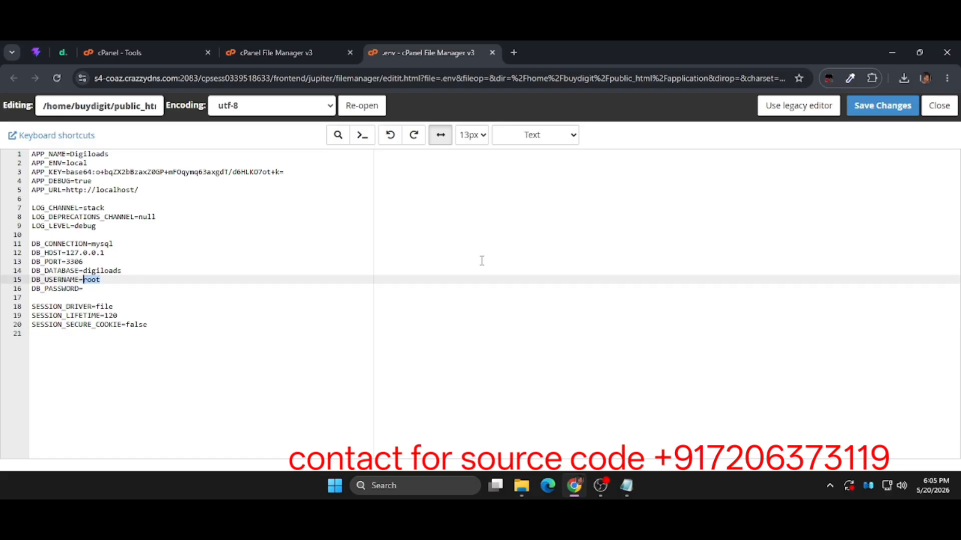
{"action": "key", "text": "ctrl+v"}
{"action": "left_click", "coordinate": [105, 266]}
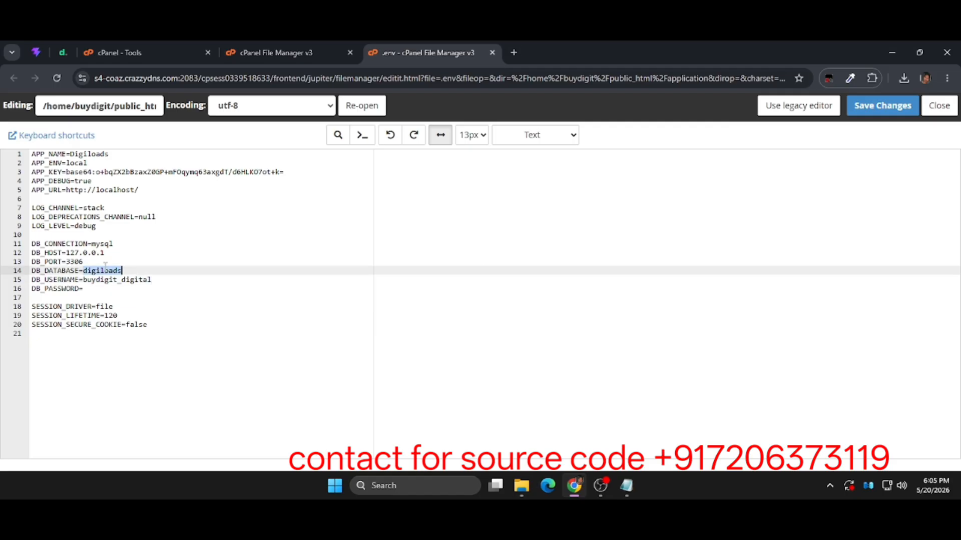
{"action": "key", "text": "ctrl+v"}
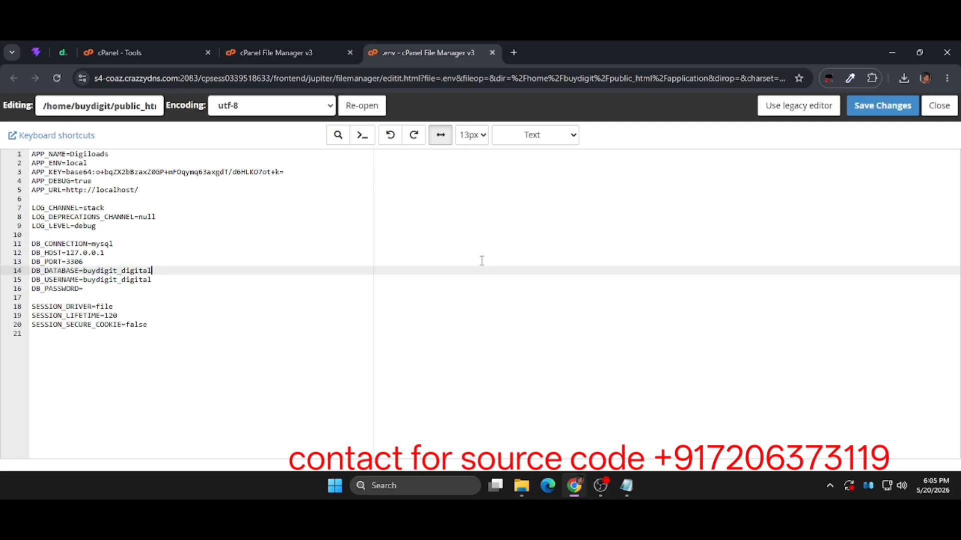
Copy the database password from the Notepad notes into DB_PASSWORD, and save and close the .env file.
{"action": "left_click", "coordinate": [633, 493]}
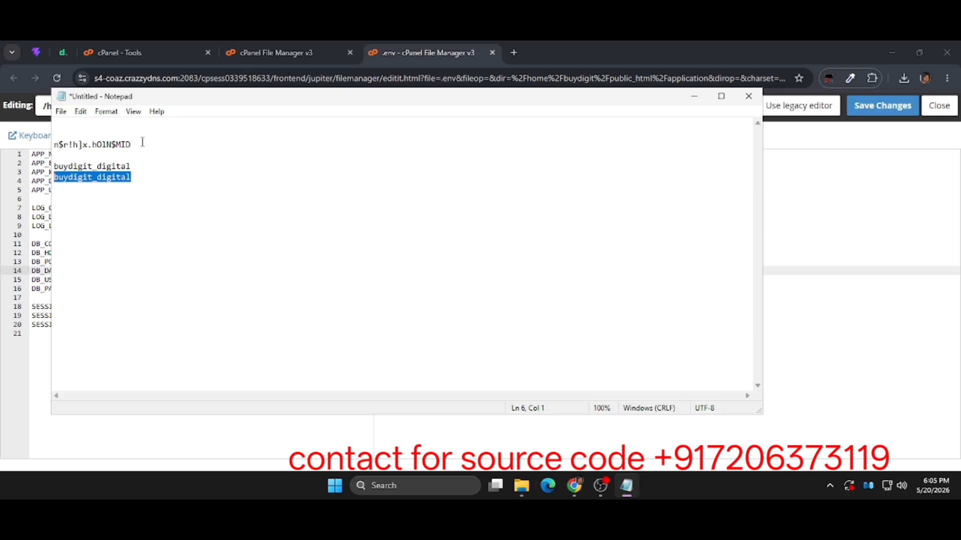
{"action": "left_click", "coordinate": [111, 150]}
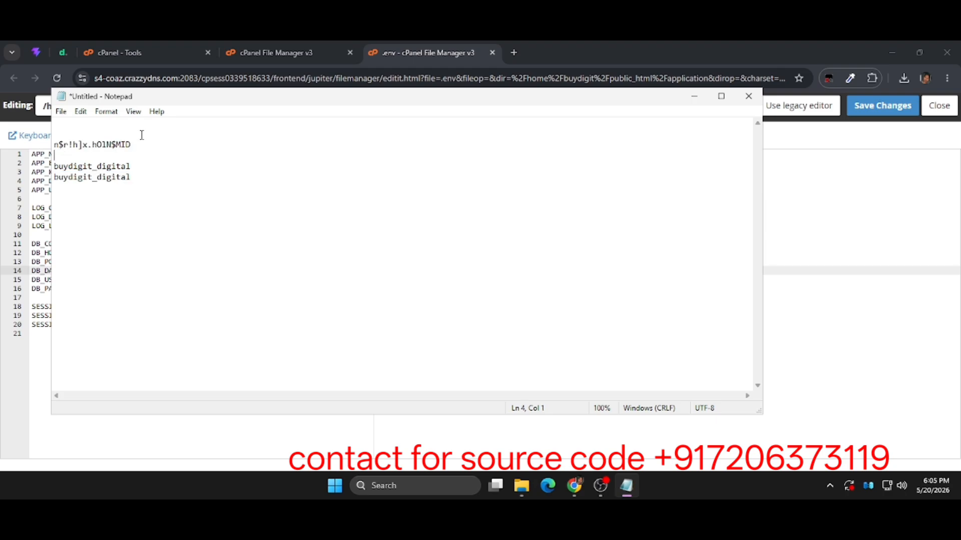
{"action": "mouse_move", "coordinate": [73, 136]}
{"action": "left_mouse_down"}
{"action": "mouse_move", "coordinate": [60, 138]}
{"action": "mouse_move", "coordinate": [69, 146]}
{"action": "left_mouse_up"}
{"action": "left_click", "coordinate": [70, 146]}
{"action": "left_click_drag", "start_coordinate": [138, 145], "coordinate": [54, 146]}
{"action": "key", "text": "alt+Tab"}
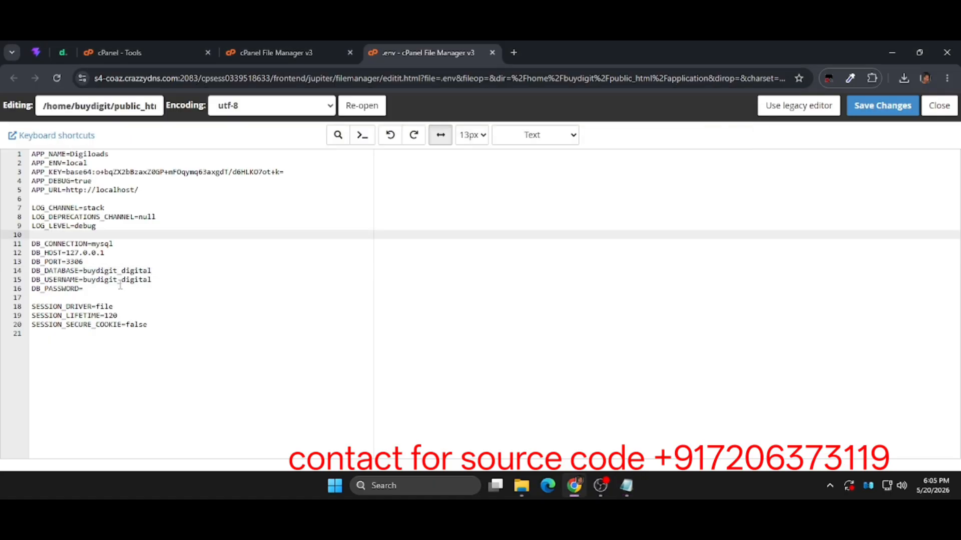
{"action": "left_click", "coordinate": [120, 286]}
{"action": "right_click", "coordinate": [120, 286]}
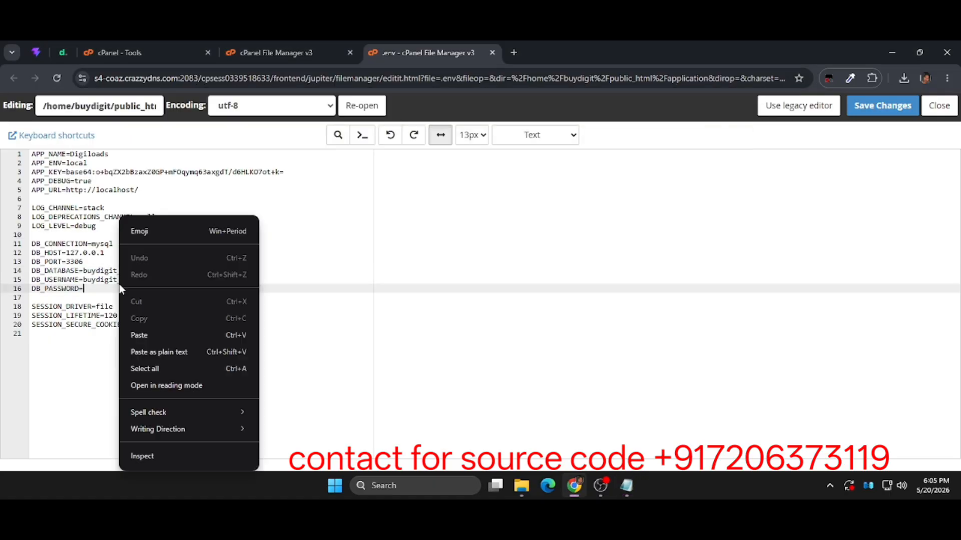
{"action": "left_click", "coordinate": [167, 343]}
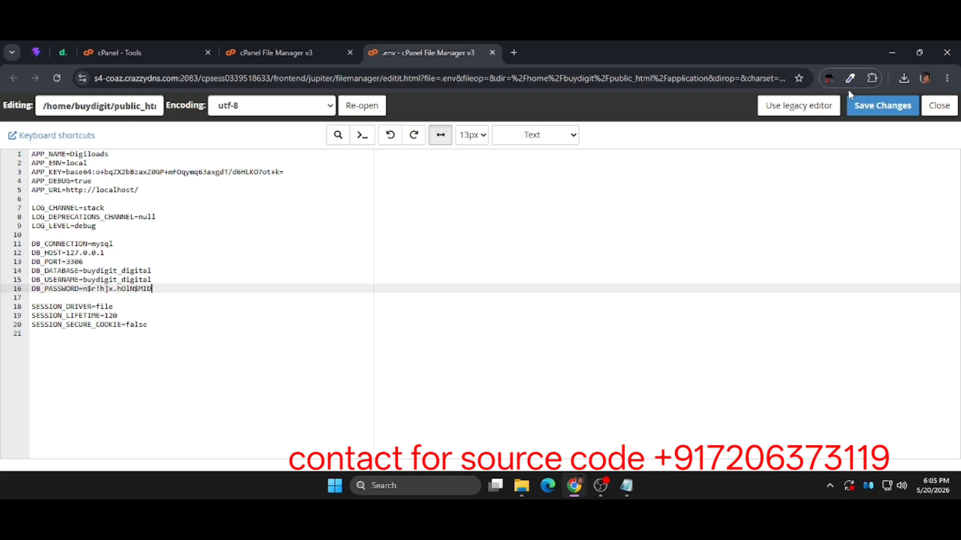
{"action": "left_click", "coordinate": [868, 113]}
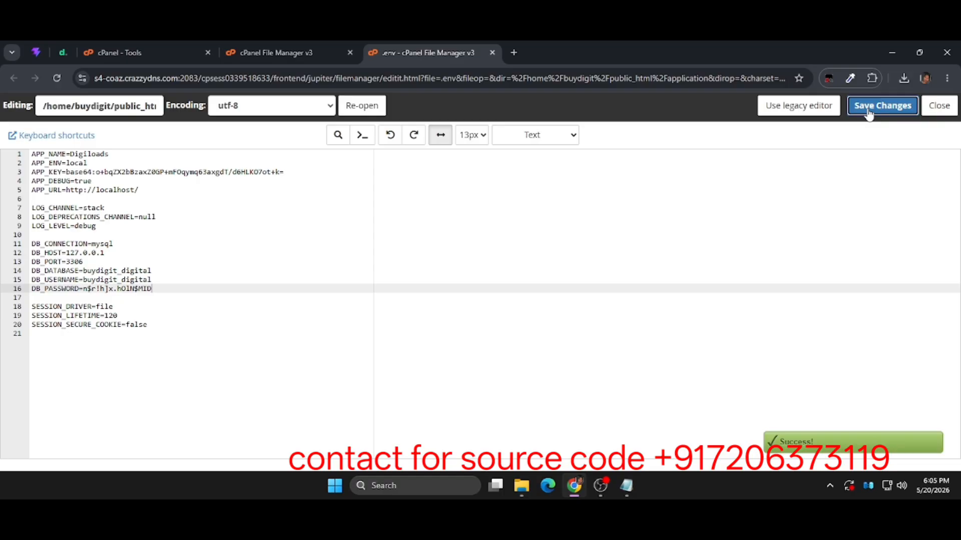
{"action": "left_click", "coordinate": [492, 53]}
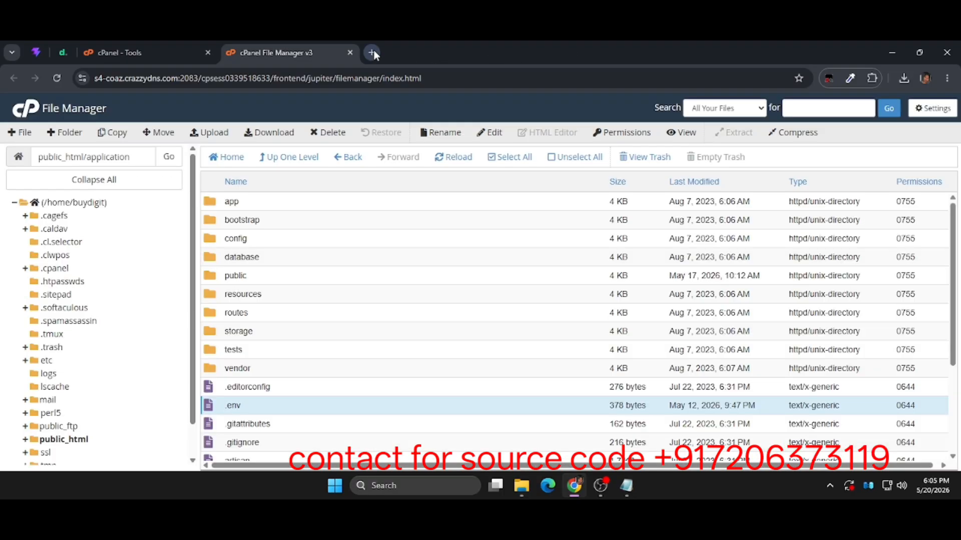
Close File Manager and open the primary domain buydigital24.in to look through the site's home page.
{"action": "left_click", "coordinate": [350, 52]}
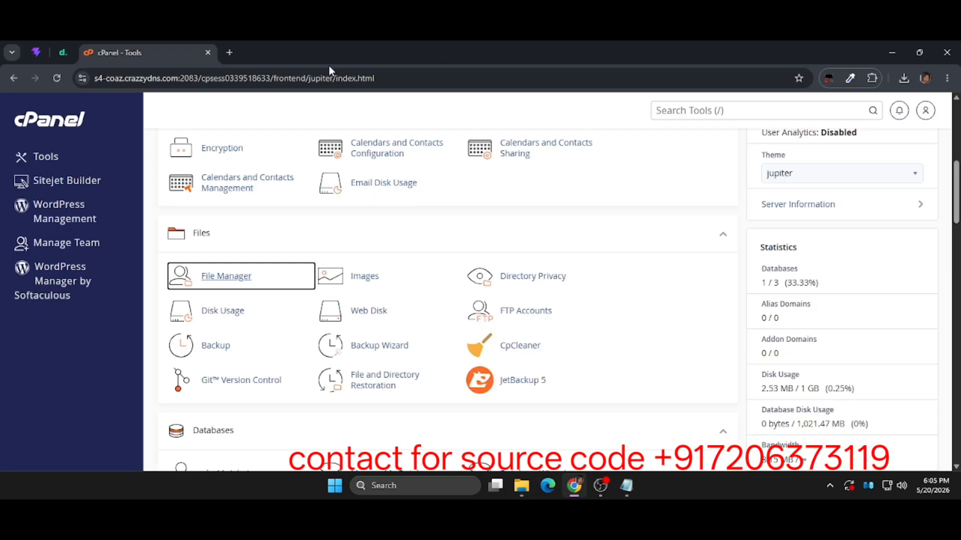
{"action": "scroll", "coordinate": [769, 236], "scroll_direction": "up", "scroll_amount": 8}
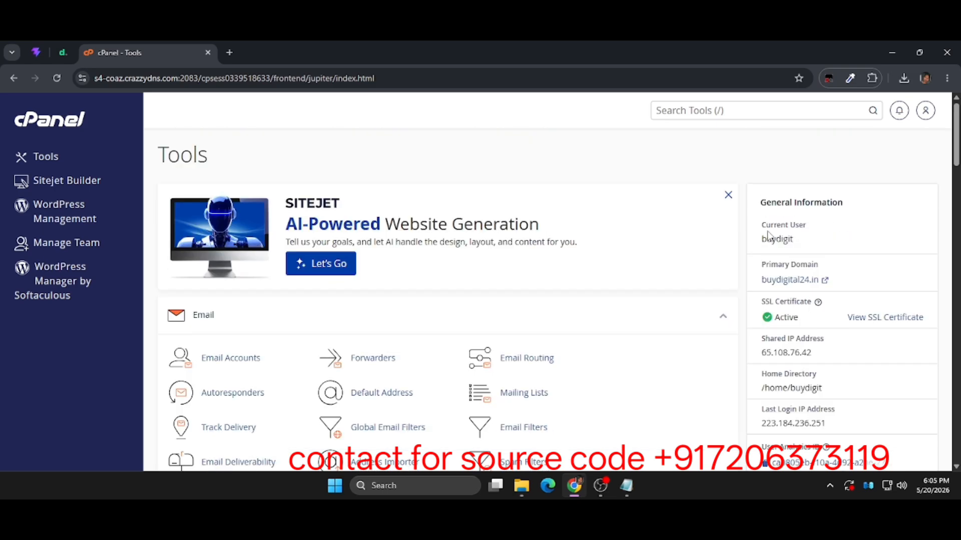
{"action": "left_click", "coordinate": [789, 283]}
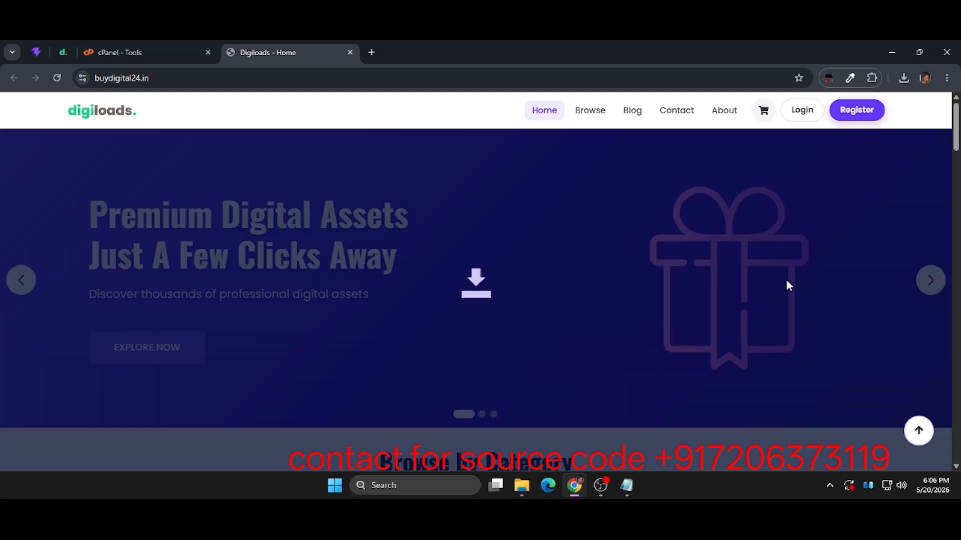
{"action": "scroll", "coordinate": [497, 381], "scroll_direction": "down", "scroll_amount": 12}
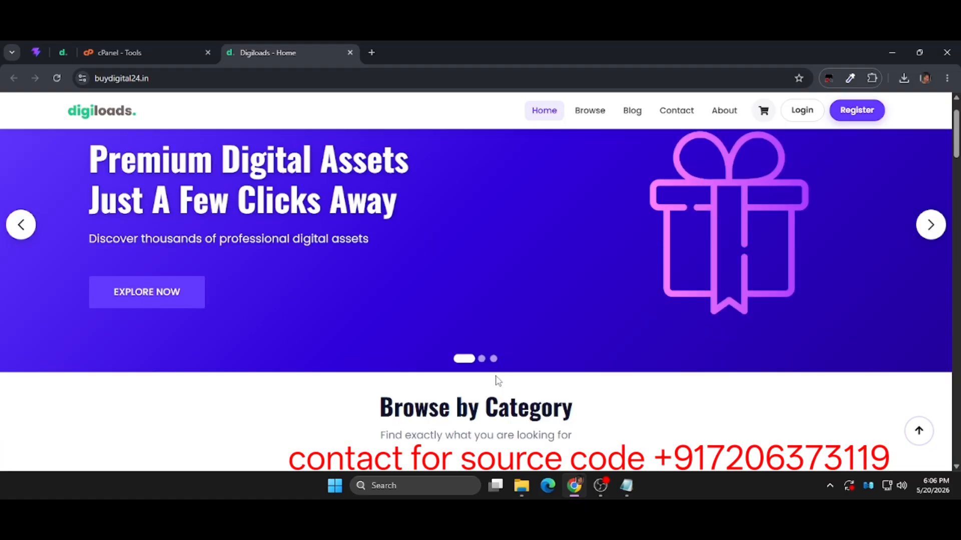
{"action": "scroll", "coordinate": [497, 382], "scroll_direction": "down", "scroll_amount": 6}
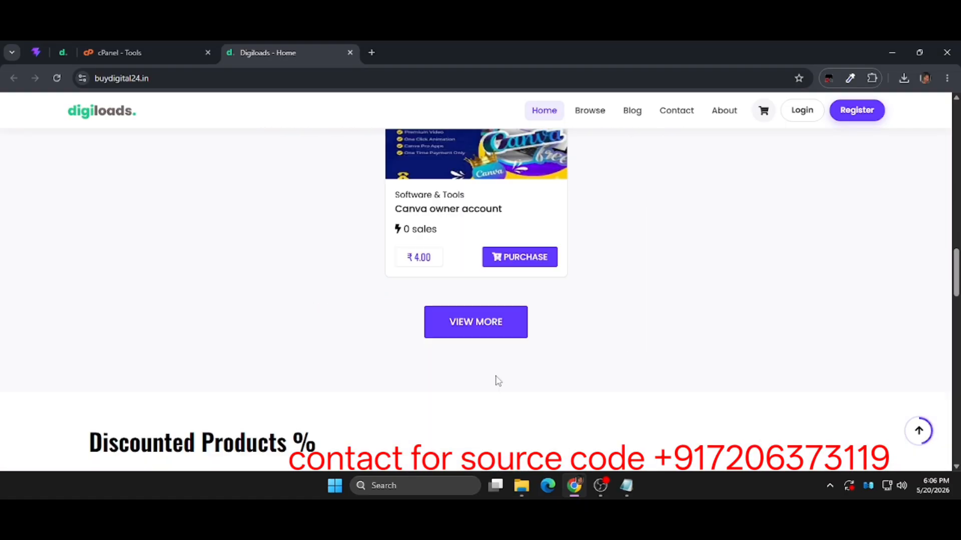
{"action": "scroll", "coordinate": [497, 381], "scroll_direction": "up", "scroll_amount": 5}
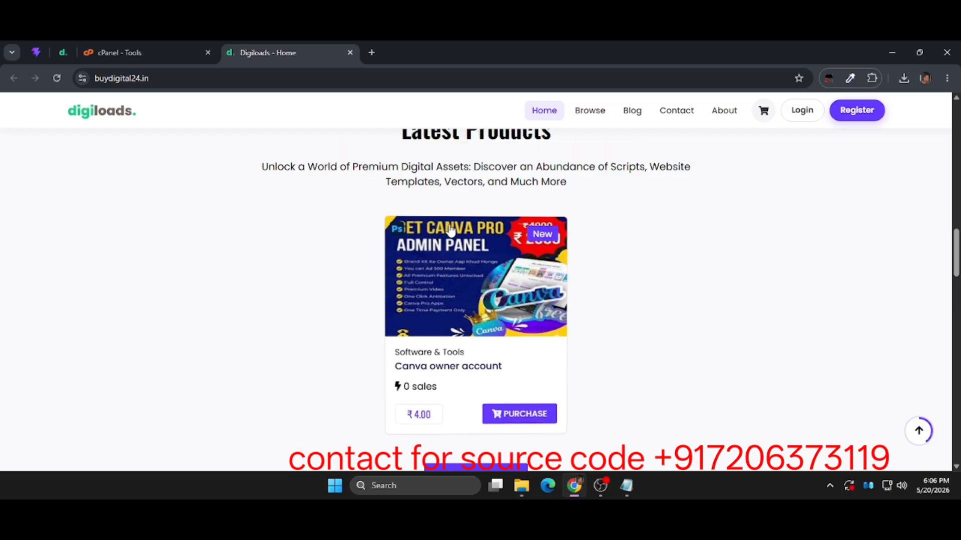
{"action": "scroll", "coordinate": [480, 307], "scroll_direction": "up", "scroll_amount": 10}
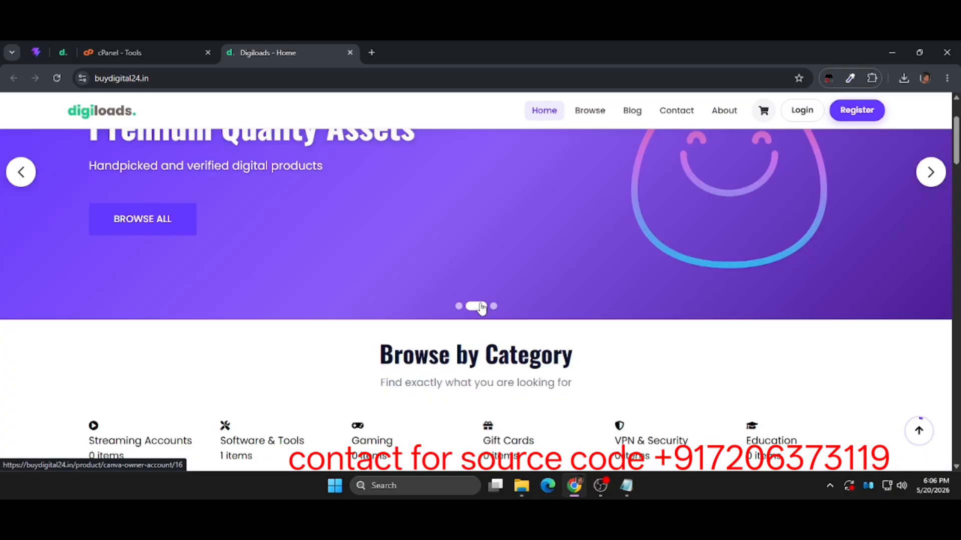
{"action": "left_click", "coordinate": [210, 74]}
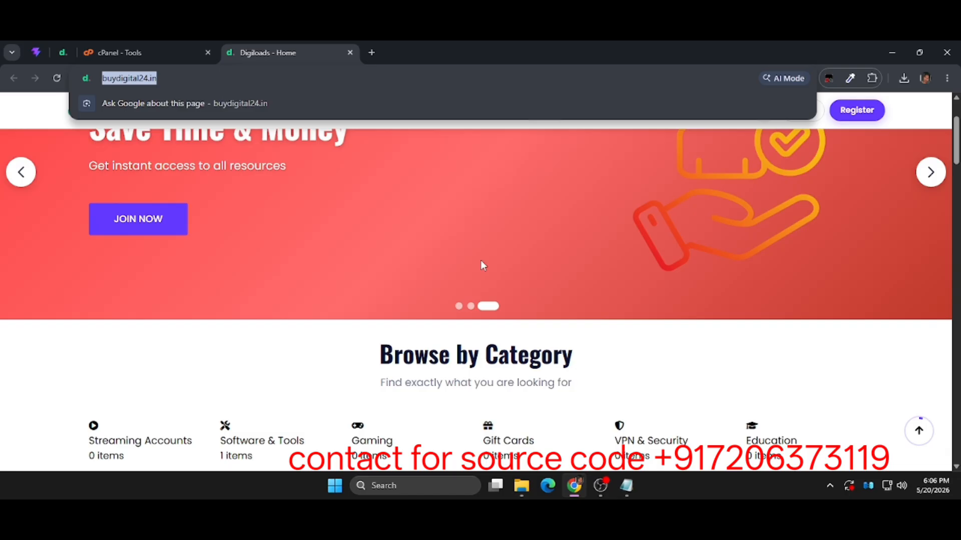
{"action": "left_click", "coordinate": [220, 78]}
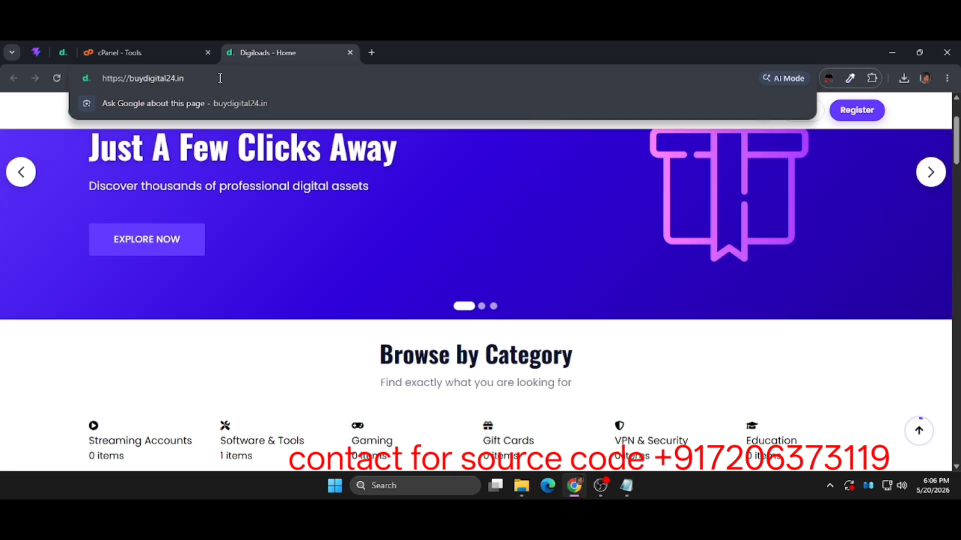
{"action": "type", "text": "/"}
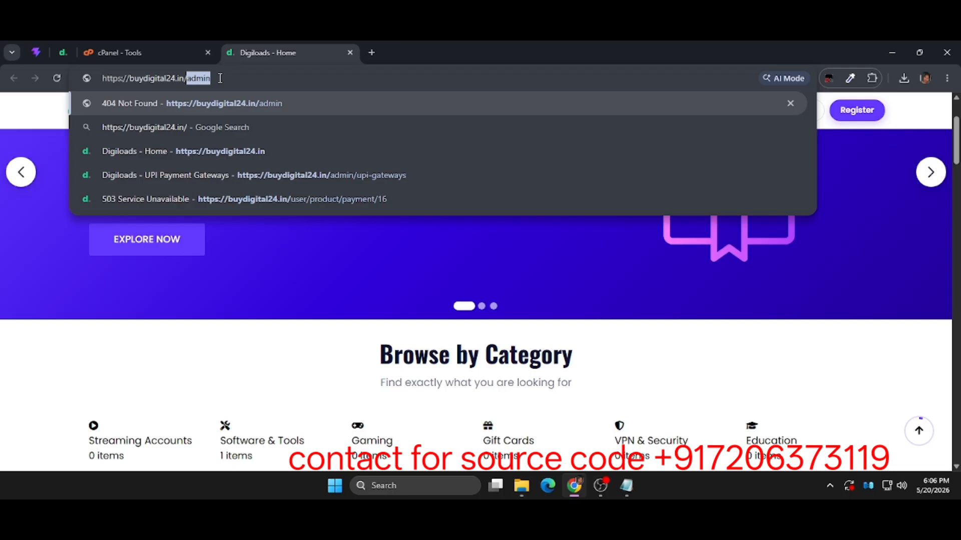
{"action": "key", "text": "Return"}
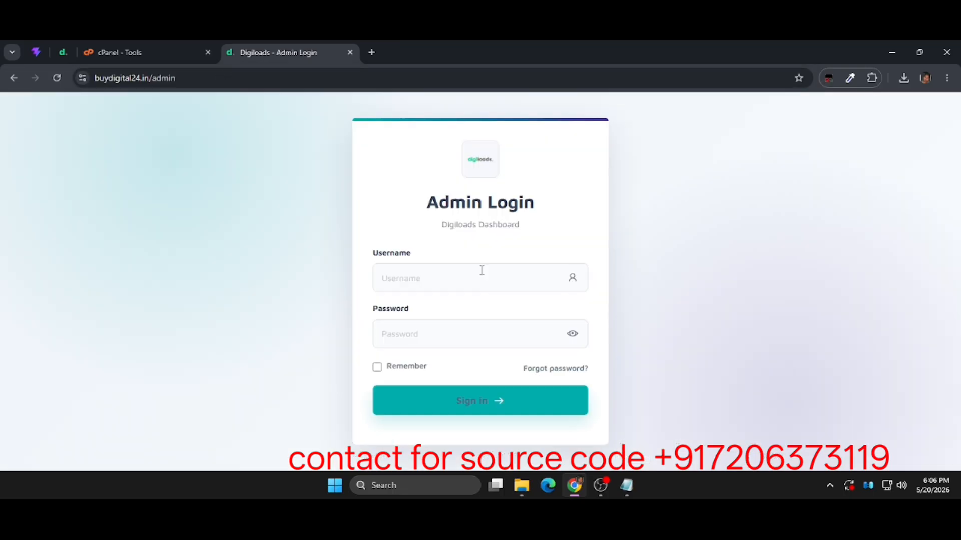
Sign in to the Digiloads admin with username admin and the account password, dismissing the browser's password warning and declining to save the password.
{"action": "left_click", "coordinate": [429, 275]}
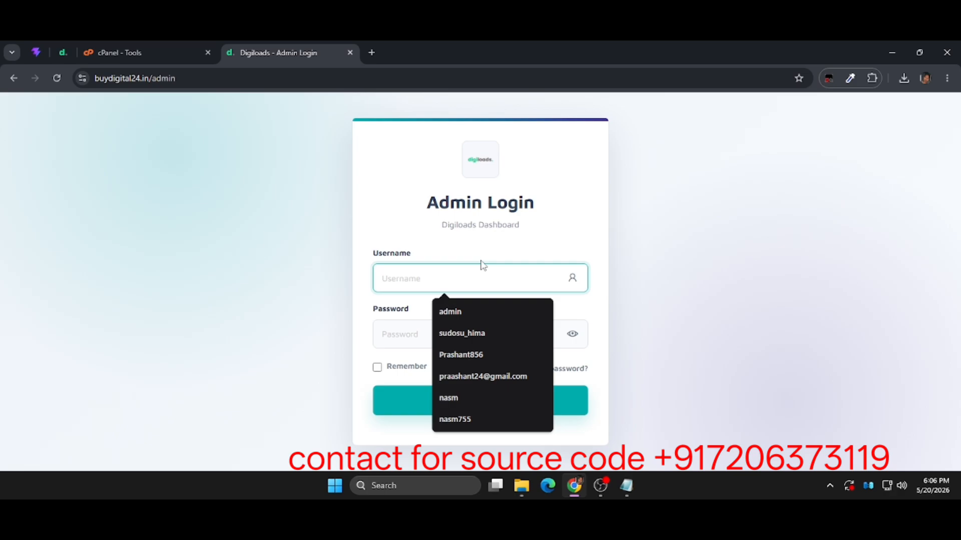
{"action": "type", "text": "af"}
{"action": "key", "text": "BackSpace"}
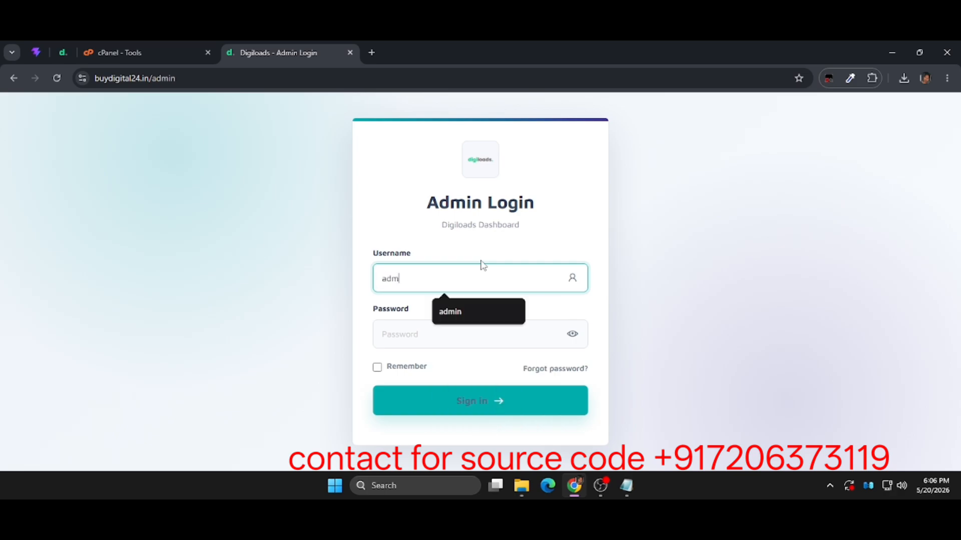
{"action": "type", "text": "dmin"}
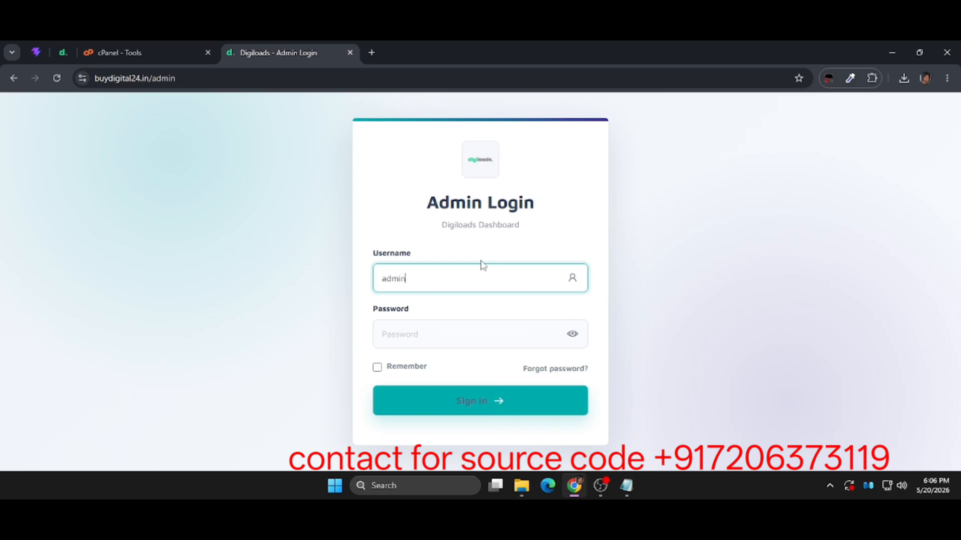
{"action": "left_click", "coordinate": [440, 345]}
{"action": "type", "text": "••"}
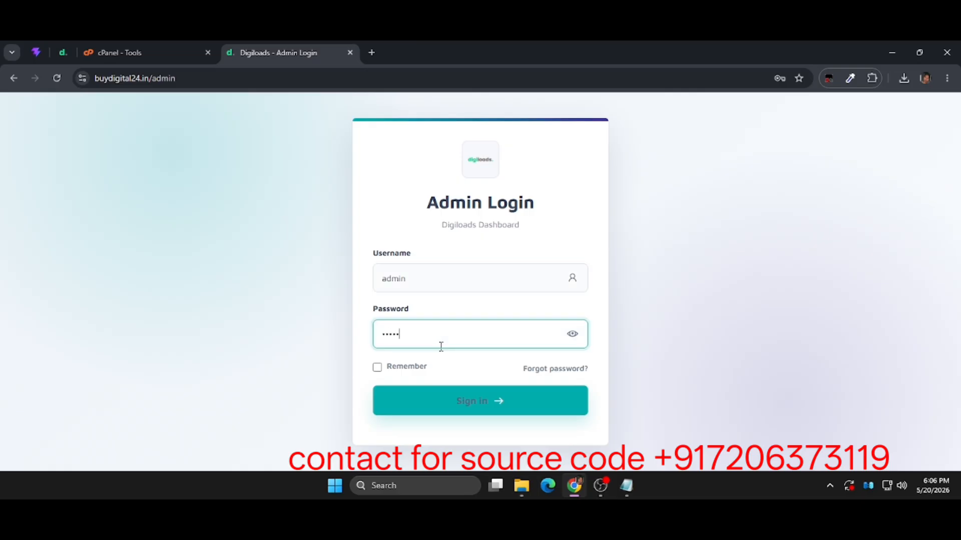
{"action": "left_click", "coordinate": [428, 396]}
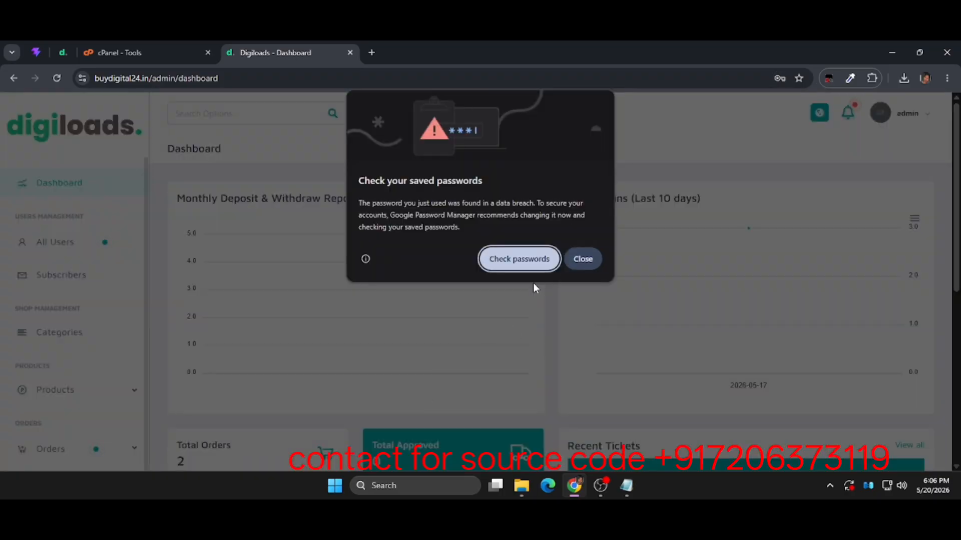
{"action": "left_click", "coordinate": [582, 259]}
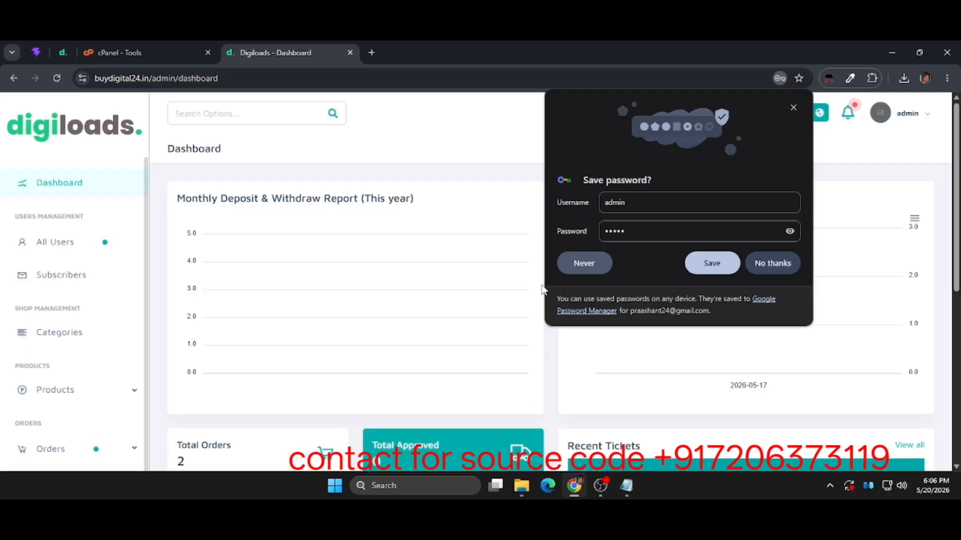
{"action": "left_click", "coordinate": [779, 269]}
Look through the admin dashboard's reports and statistics and the full list of management and settings sections.
{"action": "scroll", "coordinate": [583, 347], "scroll_direction": "down", "scroll_amount": 7}
{"action": "scroll", "coordinate": [583, 347], "scroll_direction": "up", "scroll_amount": 2}
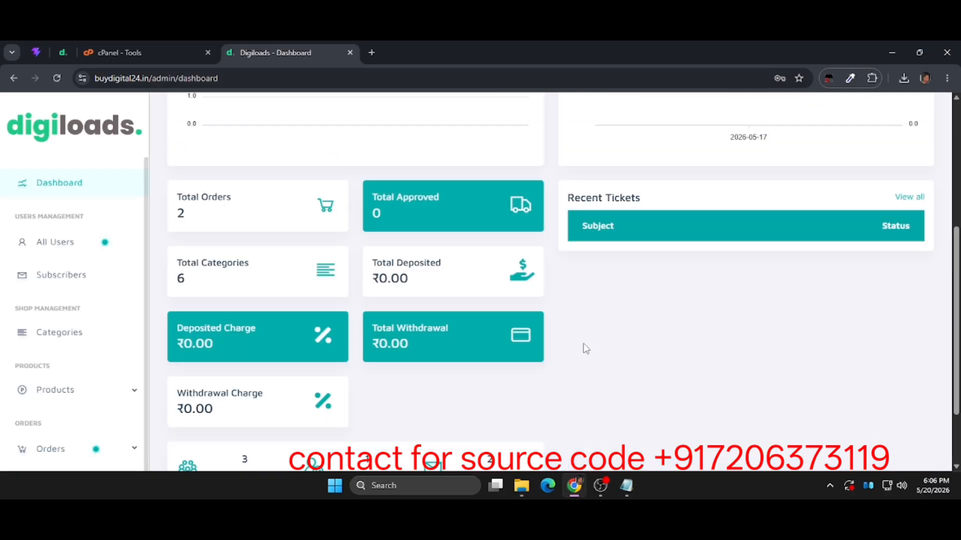
{"action": "scroll", "coordinate": [583, 347], "scroll_direction": "up", "scroll_amount": 5}
{"action": "scroll", "coordinate": [77, 348], "scroll_direction": "down", "scroll_amount": 4}
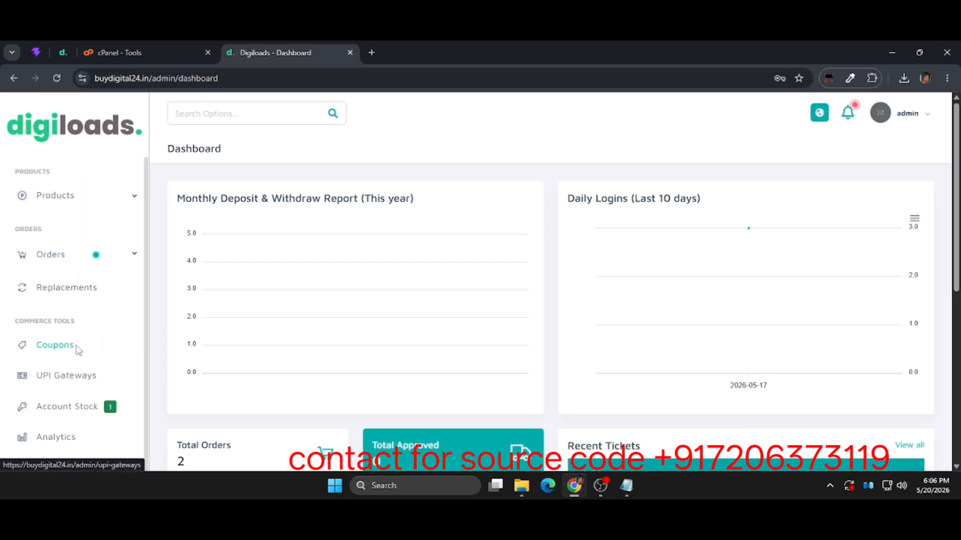
{"action": "scroll", "coordinate": [78, 349], "scroll_direction": "down", "scroll_amount": 8}
{"action": "scroll", "coordinate": [76, 349], "scroll_direction": "up", "scroll_amount": 8}
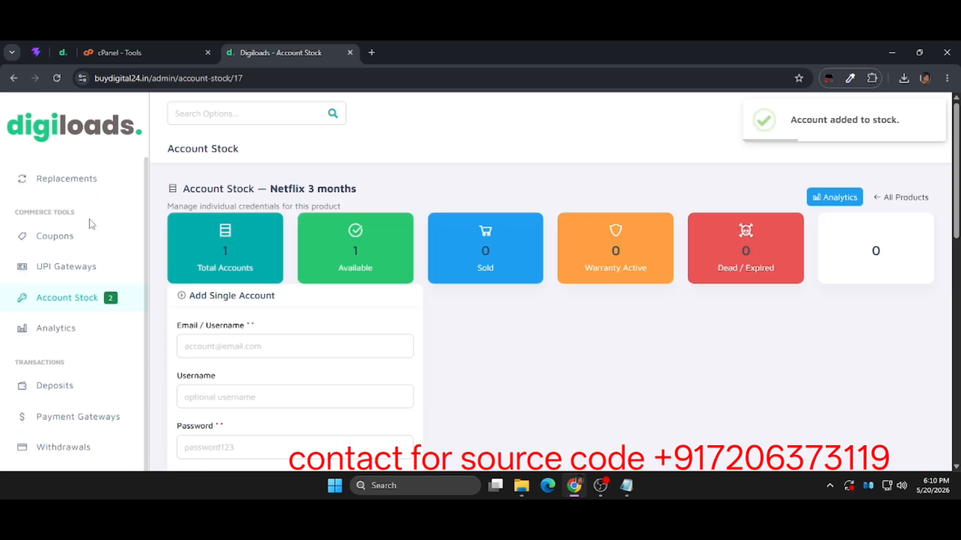
{"action": "scroll", "coordinate": [64, 283], "scroll_direction": "down", "scroll_amount": 10}
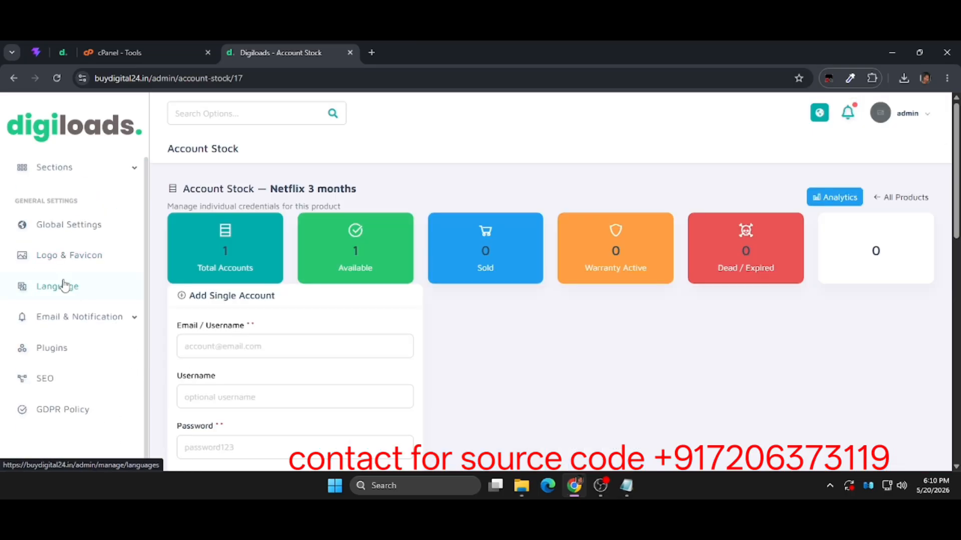
{"action": "scroll", "coordinate": [64, 285], "scroll_direction": "up", "scroll_amount": 15}
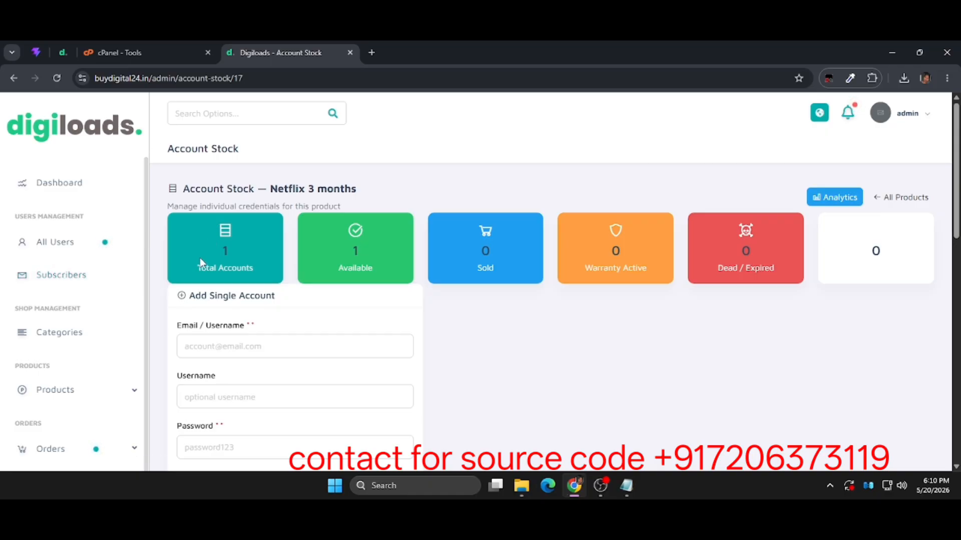
Open the UPI Gateways page under Commerce Tools and review the Manual UPI form and listed UPI IDs.
{"action": "scroll", "coordinate": [70, 340], "scroll_direction": "down", "scroll_amount": 5}
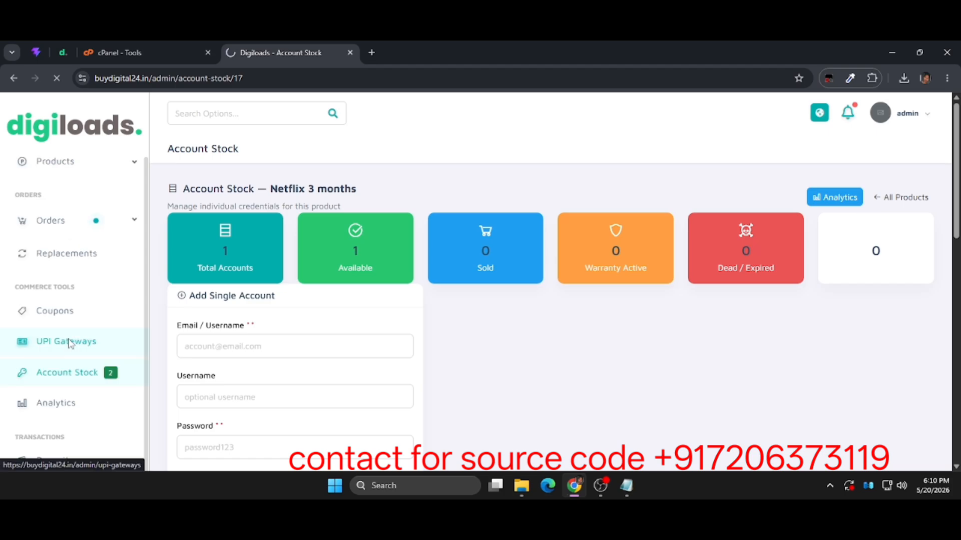
{"action": "left_click", "coordinate": [70, 341]}
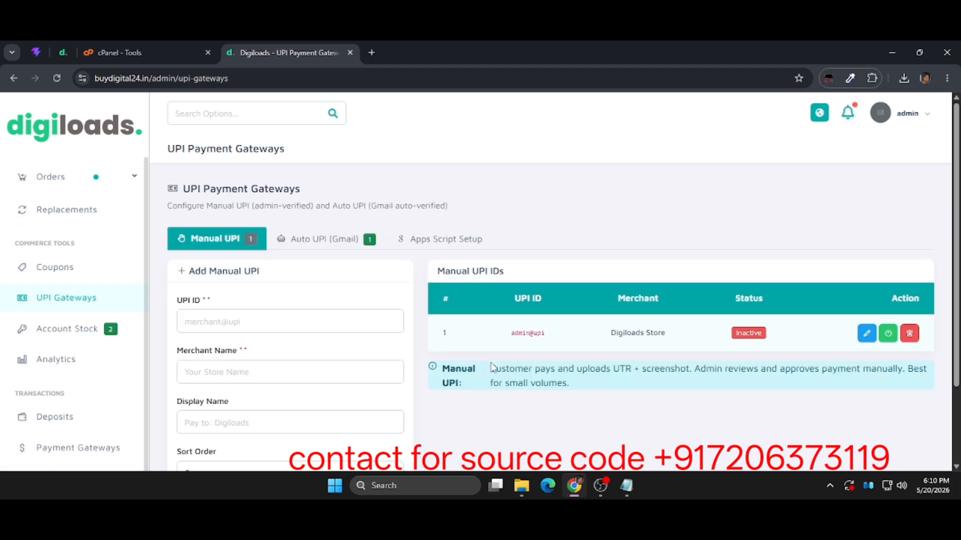
{"action": "scroll", "coordinate": [492, 369], "scroll_direction": "down", "scroll_amount": 2}
{"action": "scroll", "coordinate": [492, 369], "scroll_direction": "up", "scroll_amount": 2}
Show the Auto UPI (Gmail) settings and examine the gateway form, including its Apps Script Web App URL and Secret Key fields.
{"action": "left_click", "coordinate": [329, 240]}
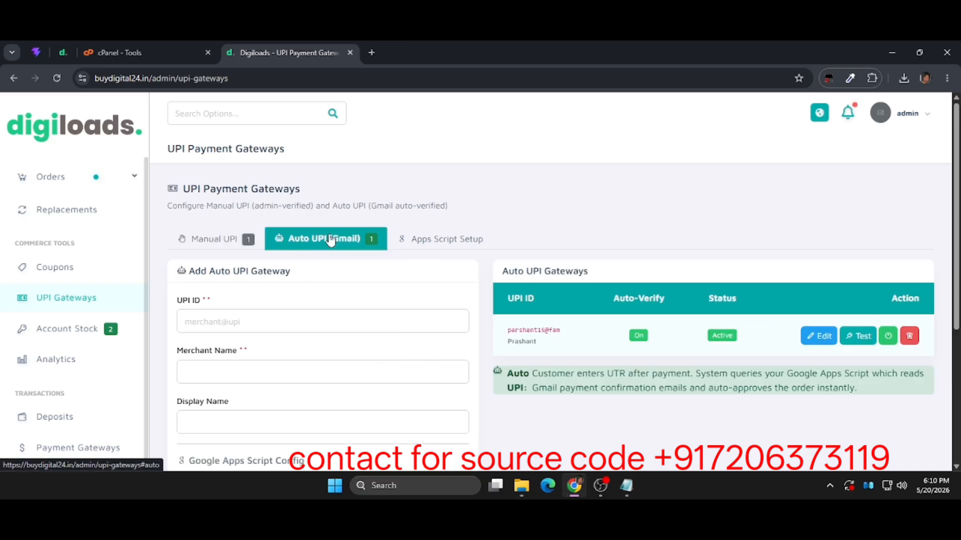
{"action": "scroll", "coordinate": [482, 404], "scroll_direction": "down", "scroll_amount": 4}
{"action": "scroll", "coordinate": [481, 405], "scroll_direction": "up", "scroll_amount": 2}
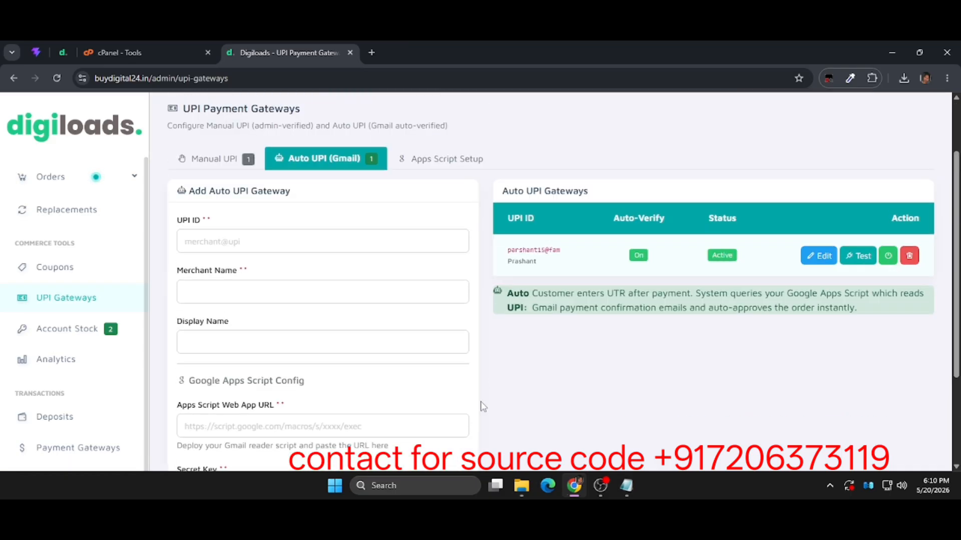
{"action": "scroll", "coordinate": [481, 405], "scroll_direction": "down", "scroll_amount": 3}
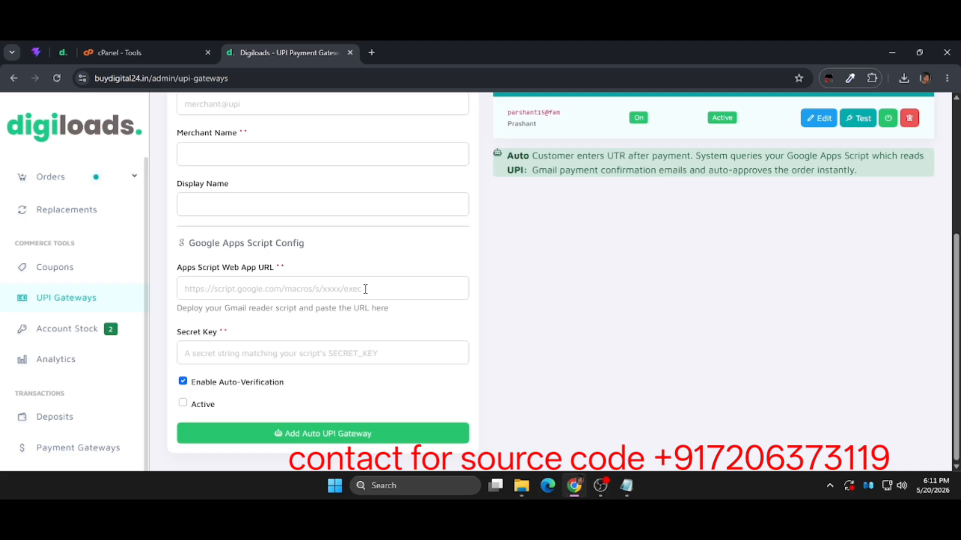
{"action": "left_click", "coordinate": [365, 289]}
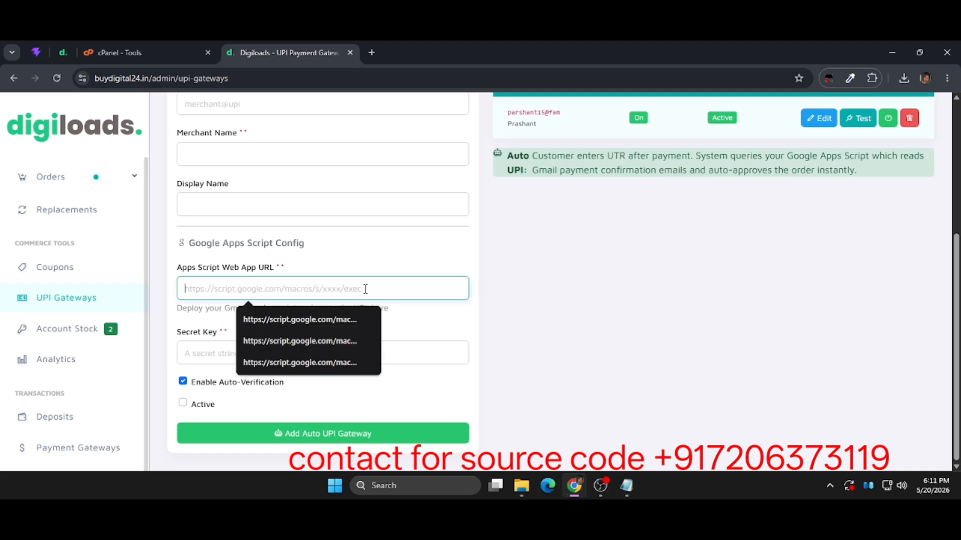
{"action": "left_click", "coordinate": [220, 354]}
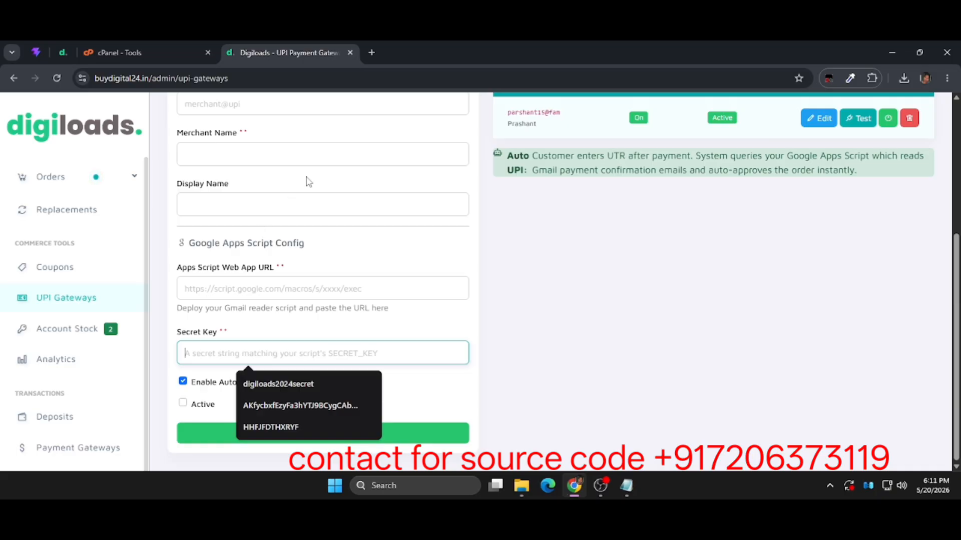
{"action": "scroll", "coordinate": [308, 181], "scroll_direction": "up", "scroll_amount": 5}
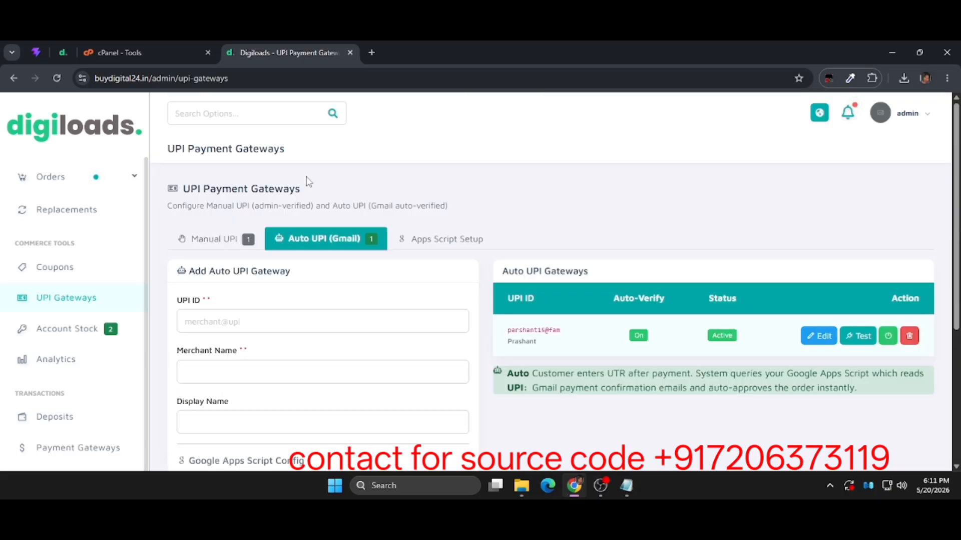
Open the Apps Script Setup guide, create a new project in Google Apps Script, and remove the default function from Code.gs.
{"action": "left_click", "coordinate": [446, 240]}
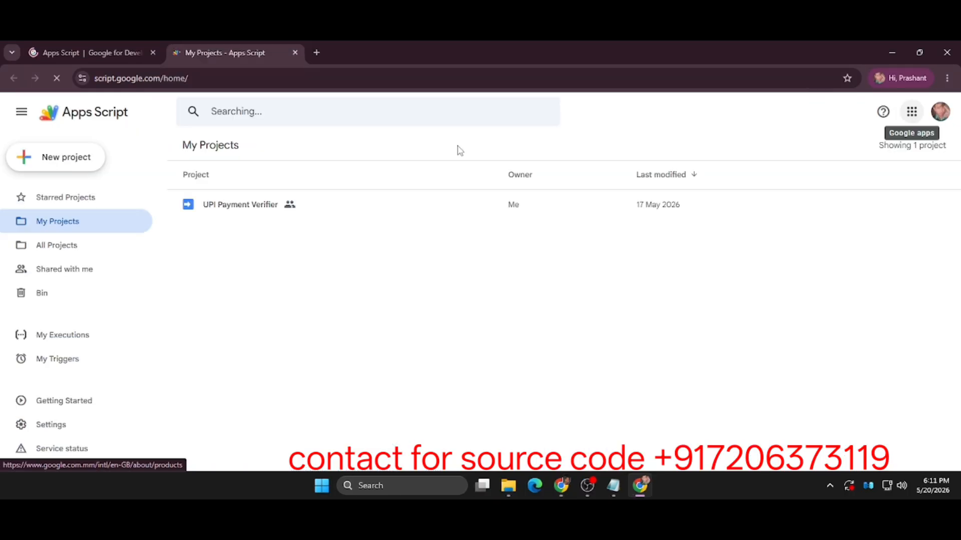
{"action": "left_click", "coordinate": [76, 157]}
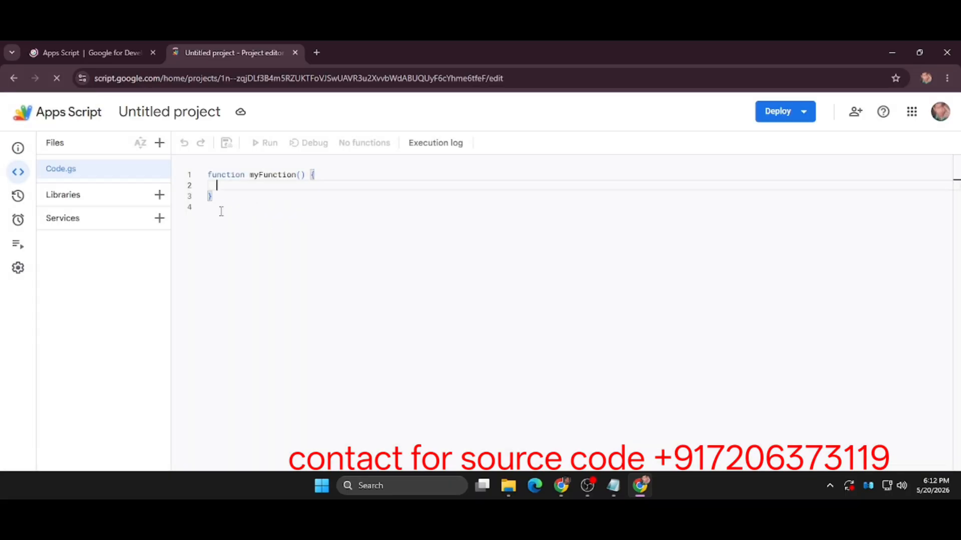
{"action": "left_click_drag", "start_coordinate": [221, 211], "coordinate": [198, 177]}
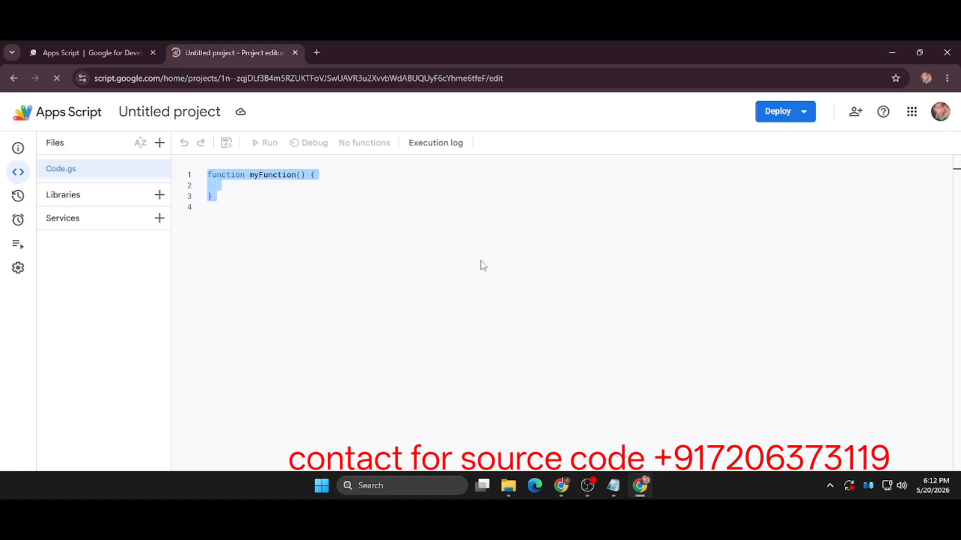
{"action": "key", "text": "BackSpace"}
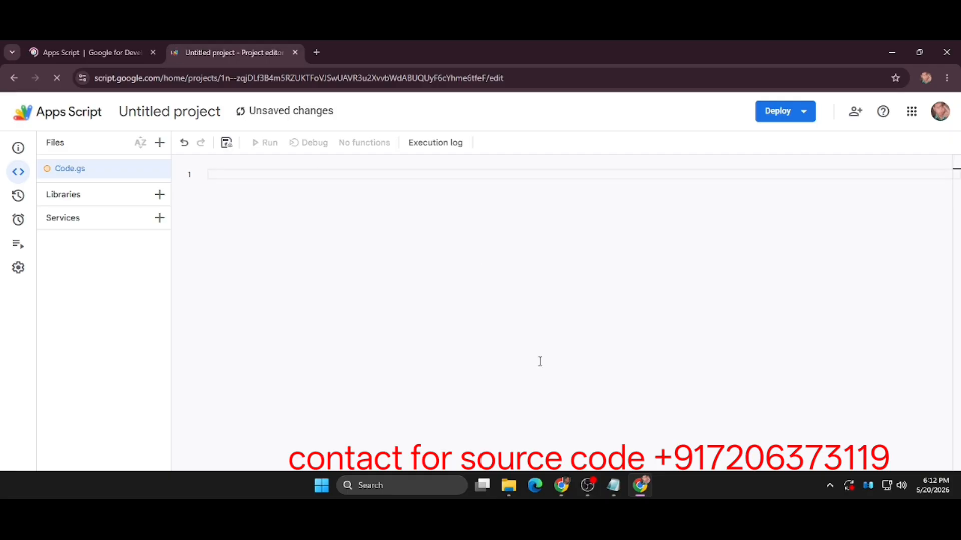
Copy the Google Apps Script code from the Digiloads UPI gateway setup page and paste it into the empty Code.gs.
{"action": "left_click", "coordinate": [568, 491]}
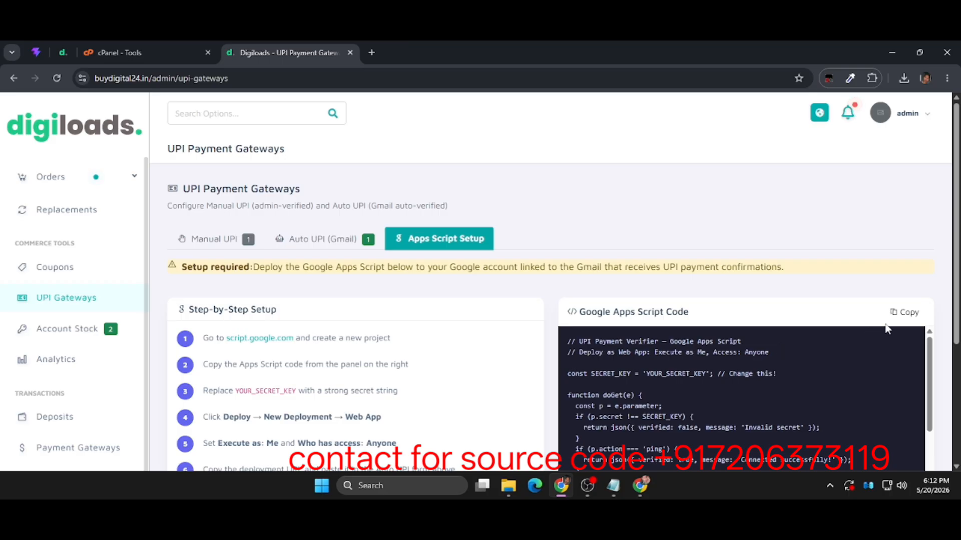
{"action": "left_click", "coordinate": [905, 312]}
{"action": "left_click", "coordinate": [647, 487]}
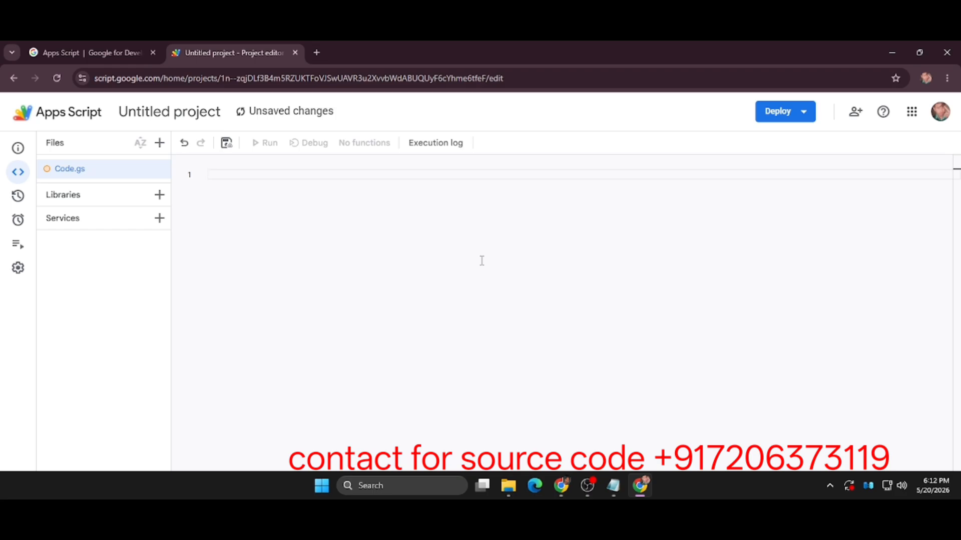
{"action": "key", "text": "ctrl+v"}
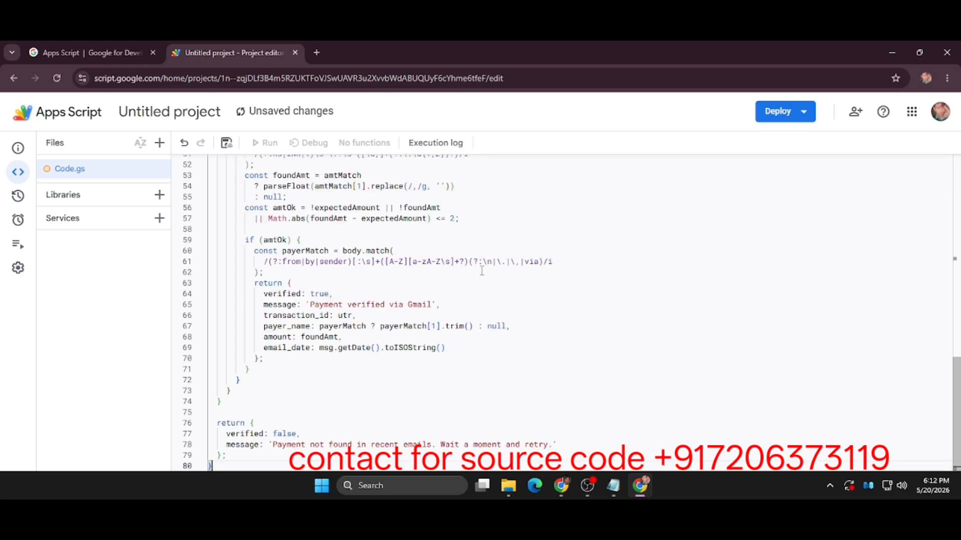
Replace the YOUR_SECRET_KEY placeholder in the SECRET_KEY constant of Code.gs with the secret key.
{"action": "scroll", "coordinate": [482, 271], "scroll_direction": "up", "scroll_amount": 10}
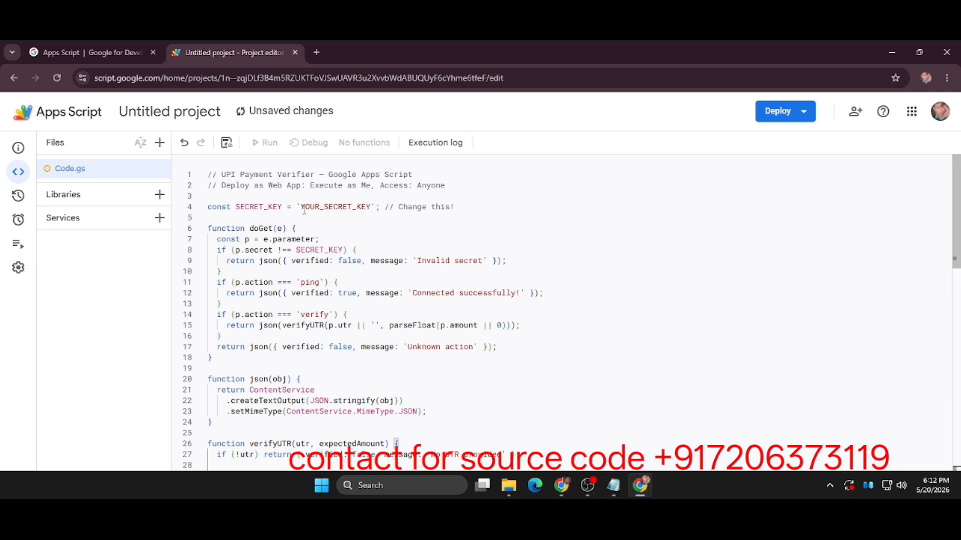
{"action": "left_click_drag", "start_coordinate": [304, 210], "coordinate": [367, 208]}
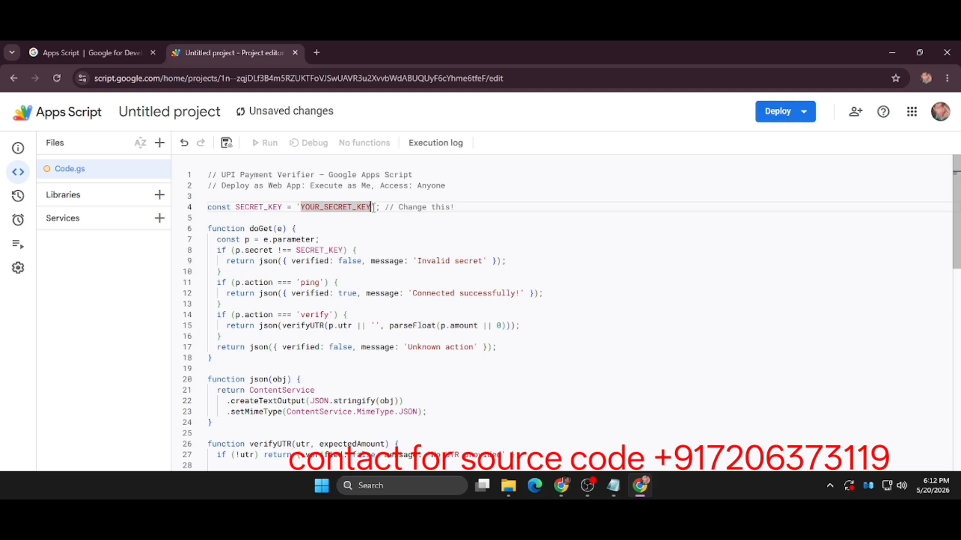
{"action": "key", "text": "ctrl+v"}
{"action": "double_click", "coordinate": [383, 255]}
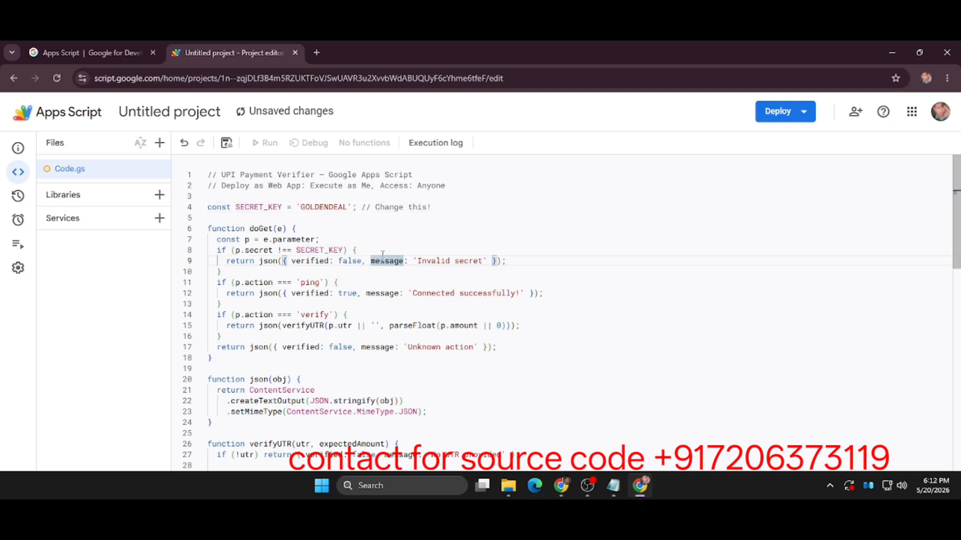
Start a new deployment of the Apps Script project with Web app as the deployment type.
{"action": "scroll", "coordinate": [467, 220], "scroll_direction": "down", "scroll_amount": 10}
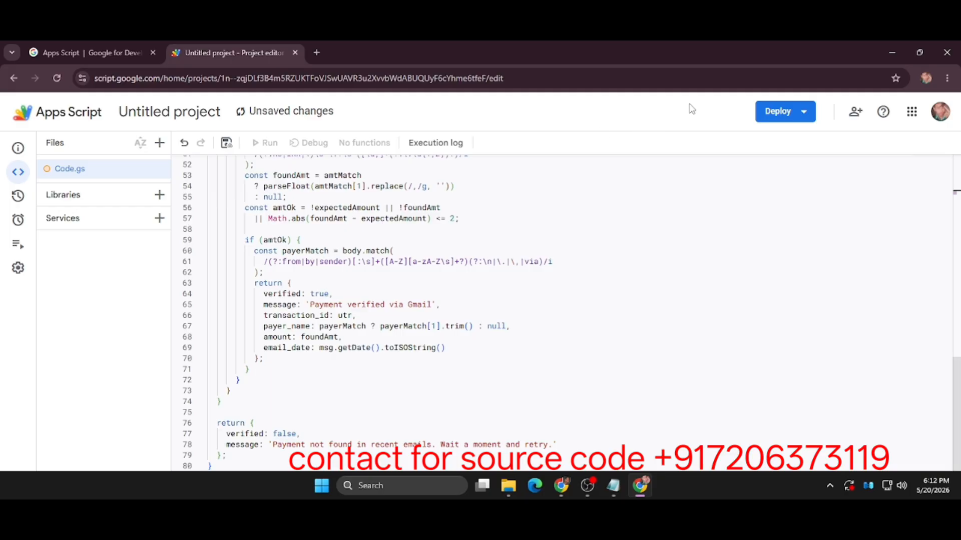
{"action": "left_click", "coordinate": [776, 109]}
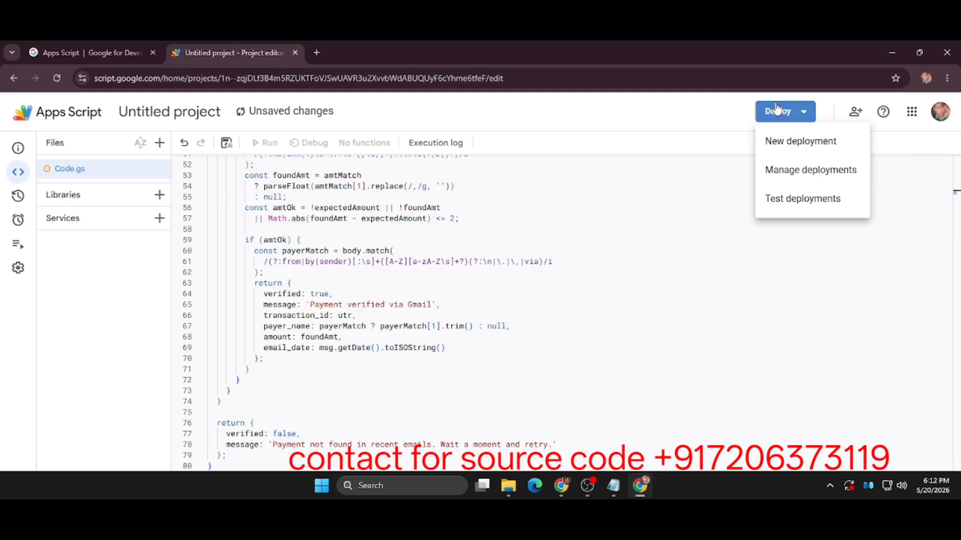
{"action": "left_click", "coordinate": [799, 148]}
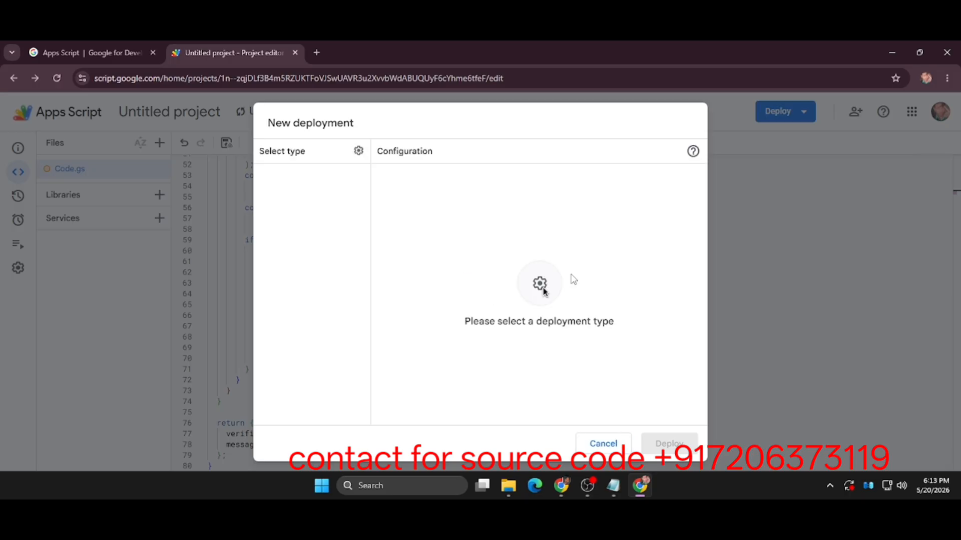
{"action": "left_click", "coordinate": [361, 153]}
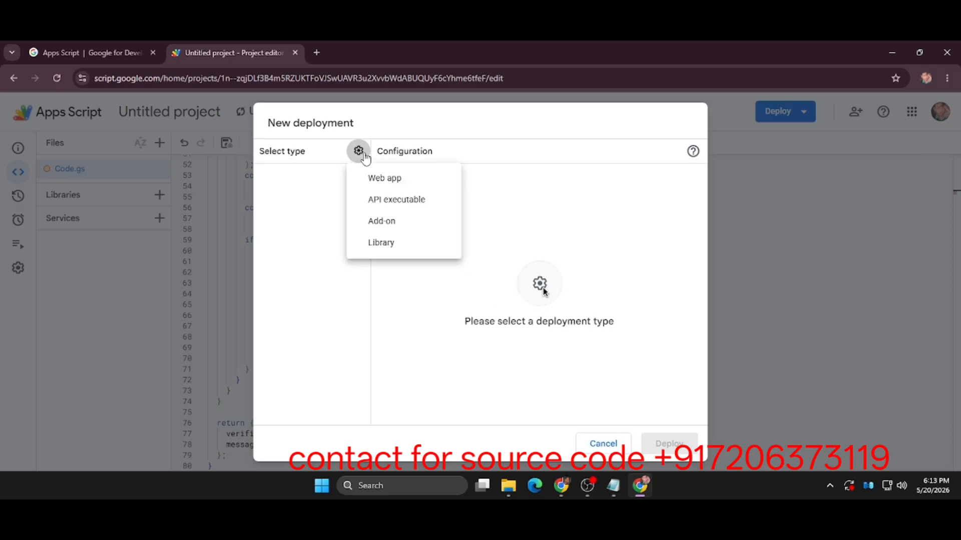
{"action": "left_click", "coordinate": [414, 178]}
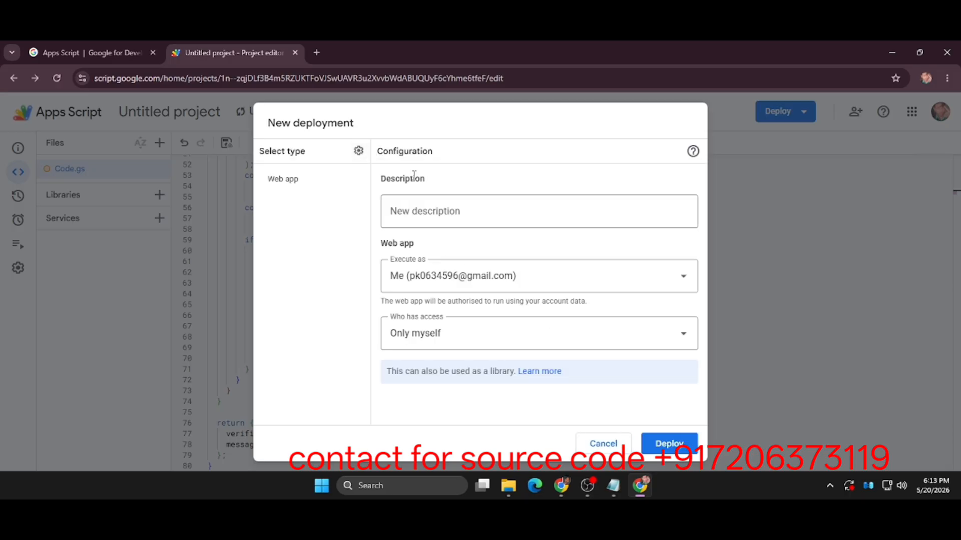
Describe the deployment as "payment gateway upi", give access to Anyone, and deploy the web app.
{"action": "left_click", "coordinate": [544, 213]}
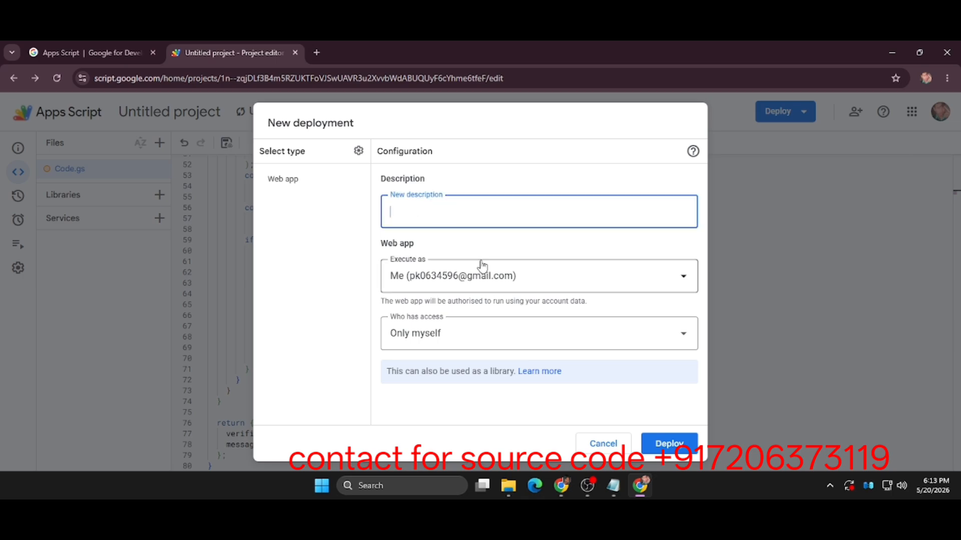
{"action": "type", "text": "payment gateway upi"}
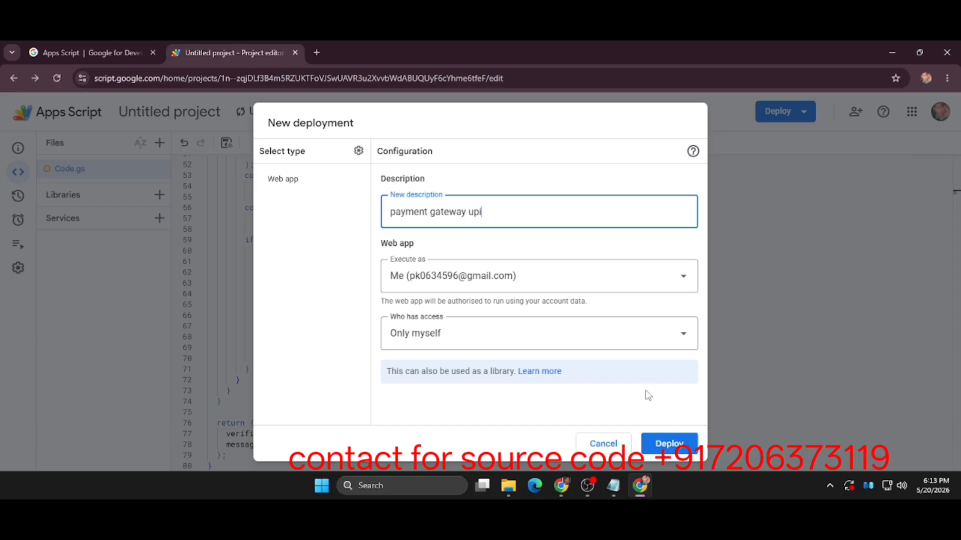
{"action": "left_click", "coordinate": [591, 339]}
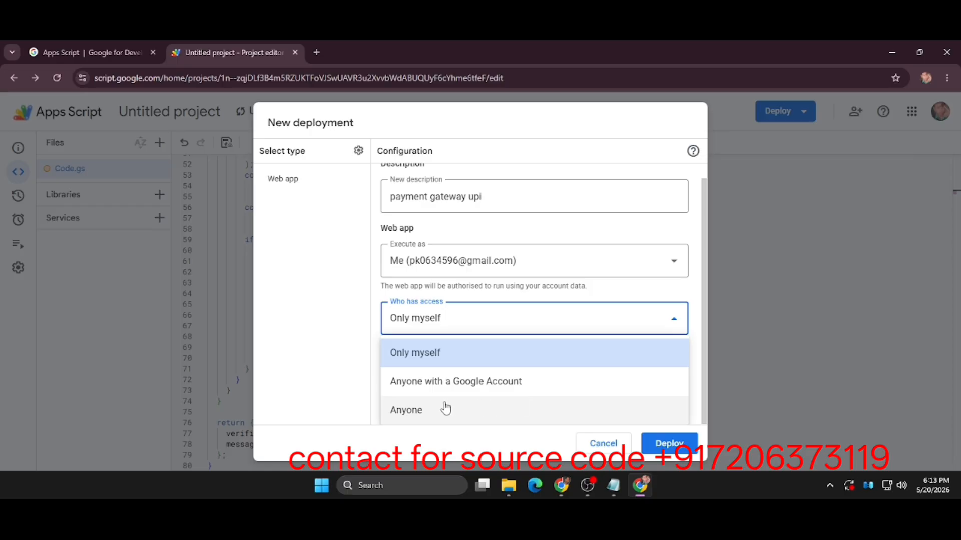
{"action": "left_click", "coordinate": [472, 408]}
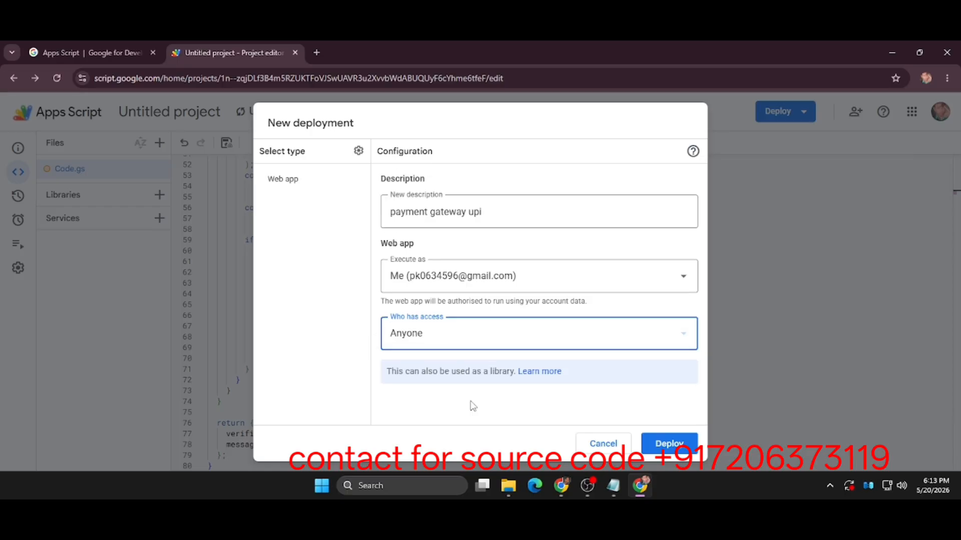
{"action": "left_click", "coordinate": [665, 445]}
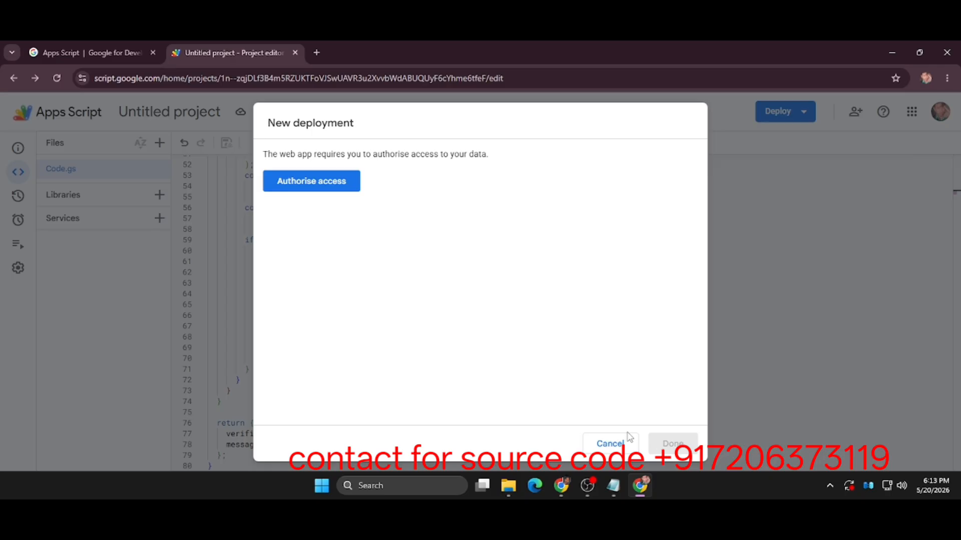
Authorise the web app's access to the Google account, proceeding past the unverified-app warning and granting the Gmail permission.
{"action": "left_click", "coordinate": [336, 189]}
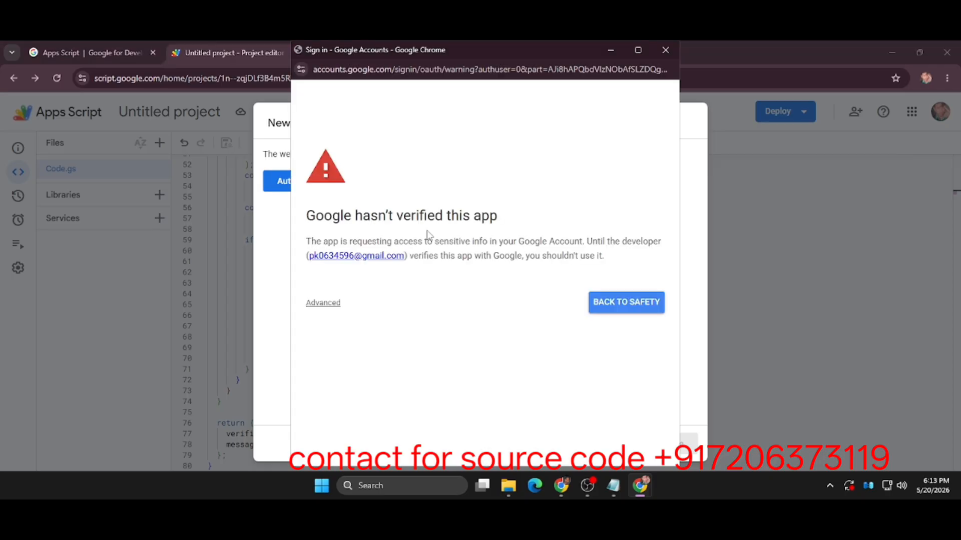
{"action": "left_click", "coordinate": [320, 308]}
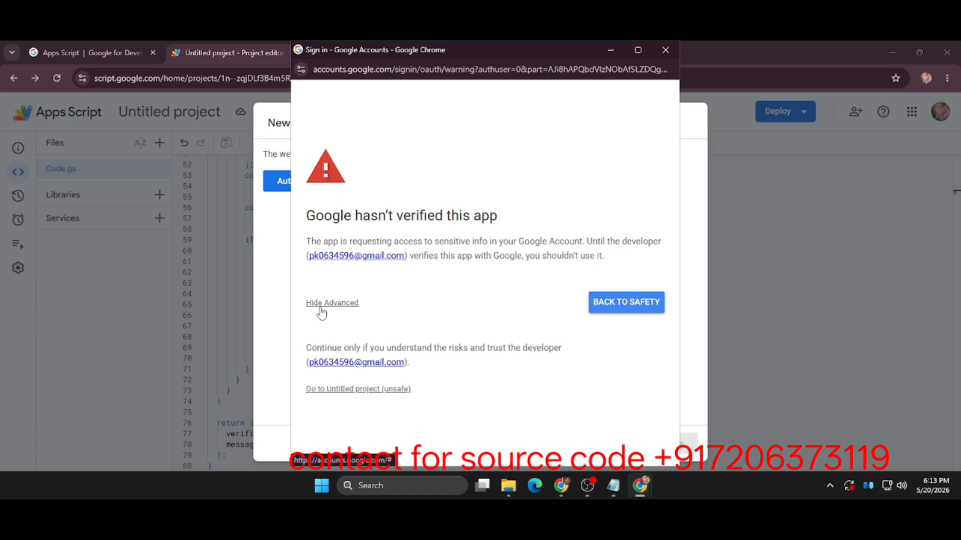
{"action": "left_click", "coordinate": [363, 393]}
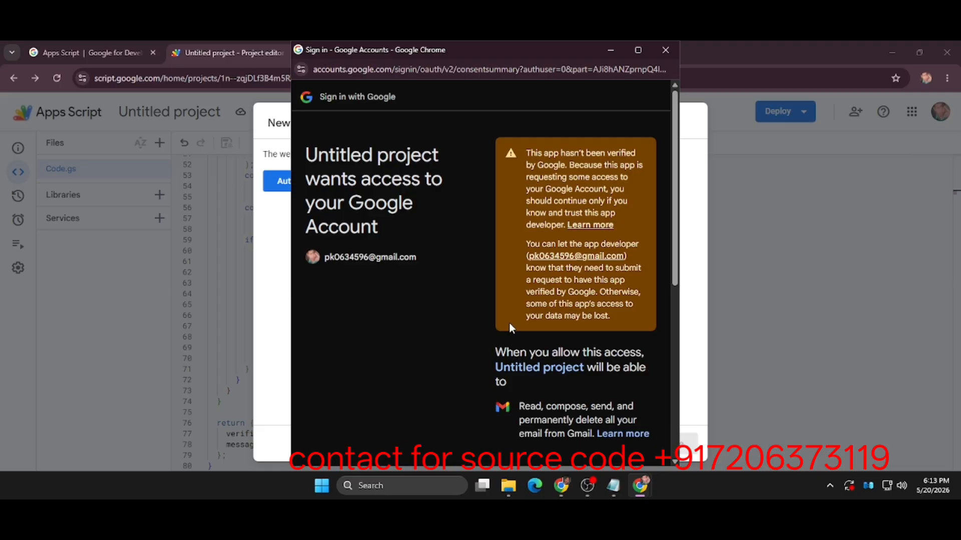
{"action": "scroll", "coordinate": [508, 322], "scroll_direction": "down", "scroll_amount": 6}
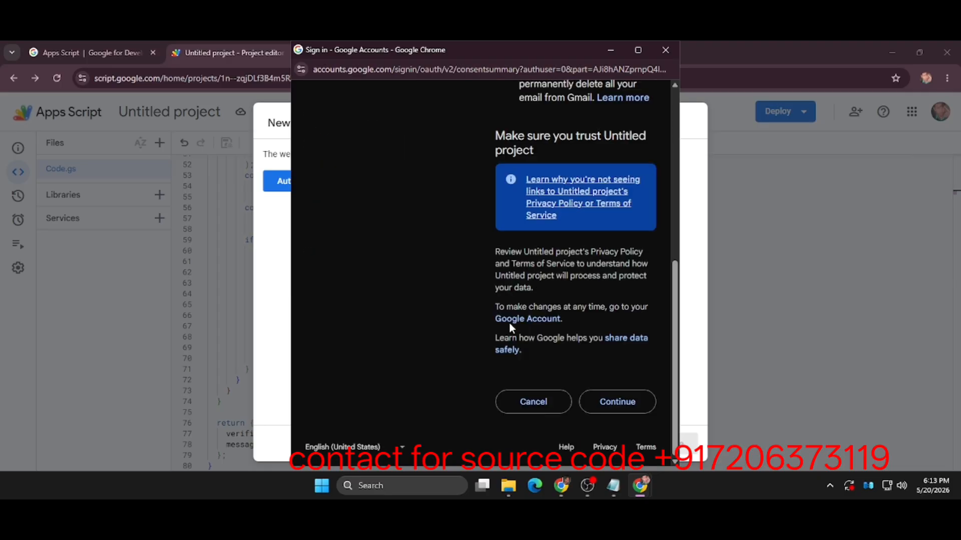
{"action": "left_click", "coordinate": [630, 407]}
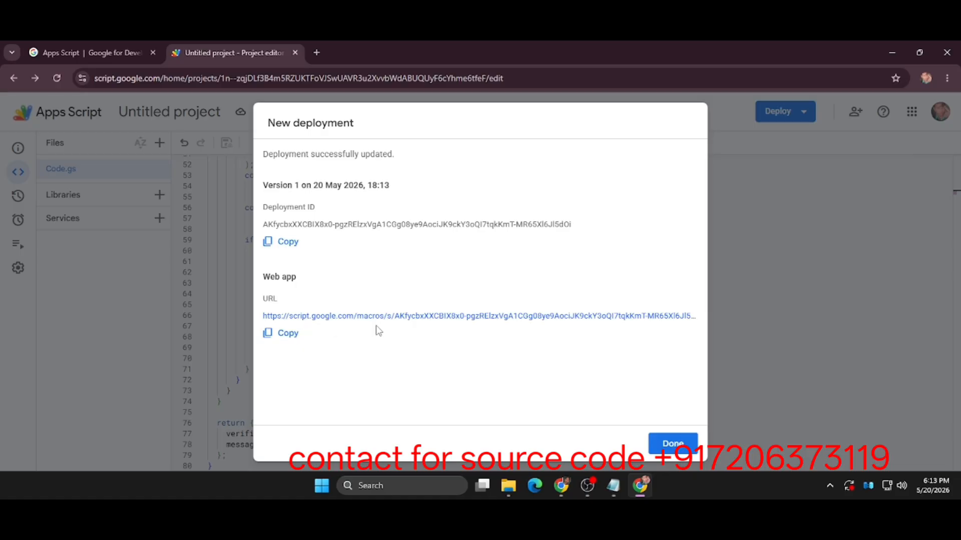
Copy the deployed web app's URL and paste it as the Apps Script Web App URL in the Digiloads Auto UPI (Gmail) gateway form.
{"action": "left_click", "coordinate": [268, 335]}
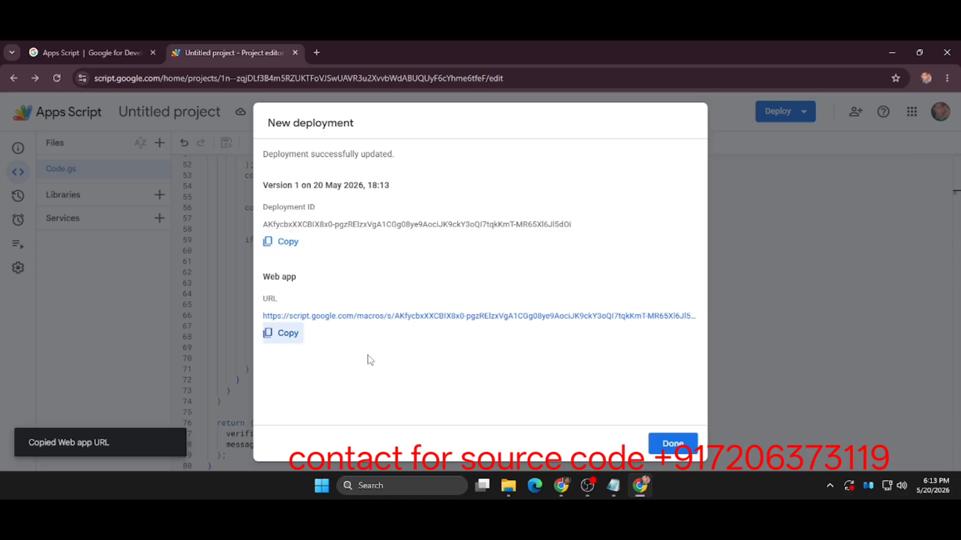
{"action": "left_click", "coordinate": [561, 485]}
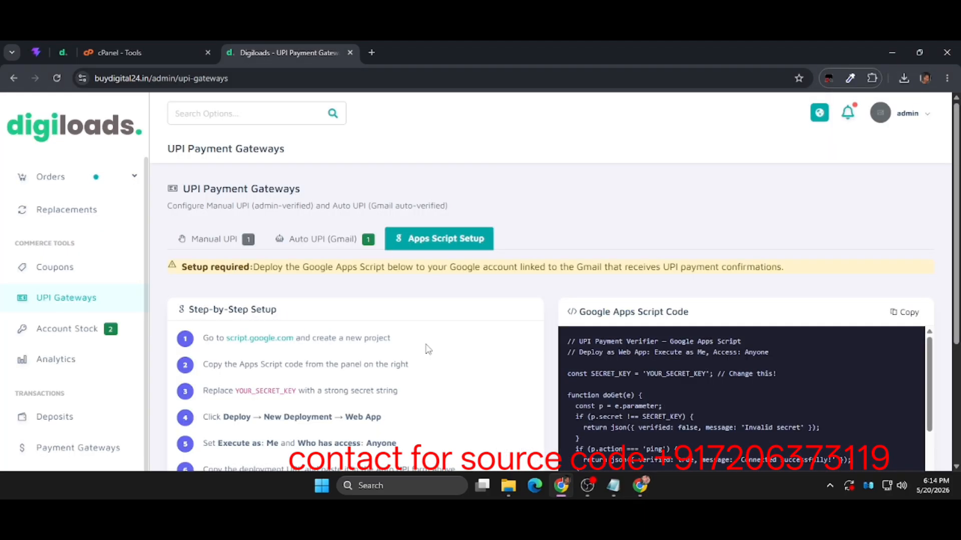
{"action": "left_click", "coordinate": [335, 246]}
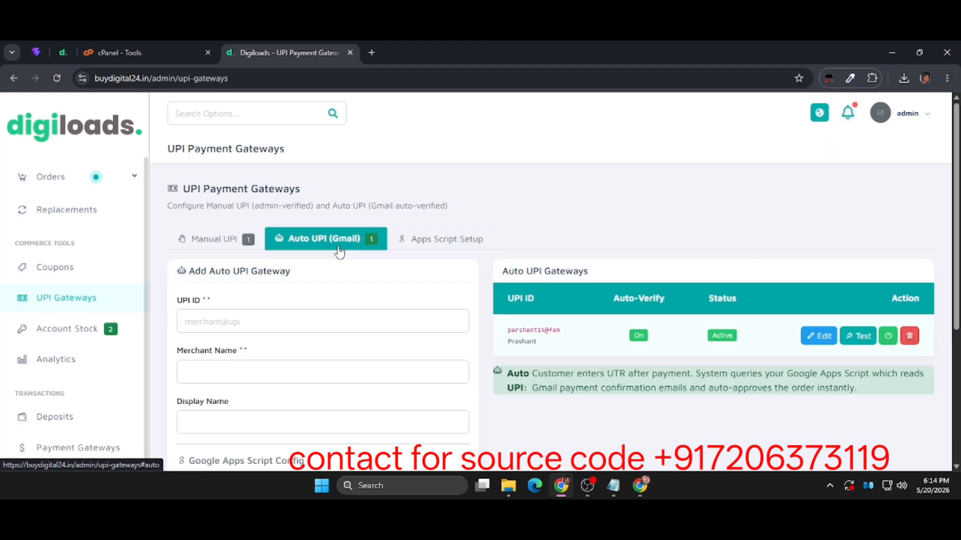
{"action": "scroll", "coordinate": [272, 363], "scroll_direction": "down", "scroll_amount": 4}
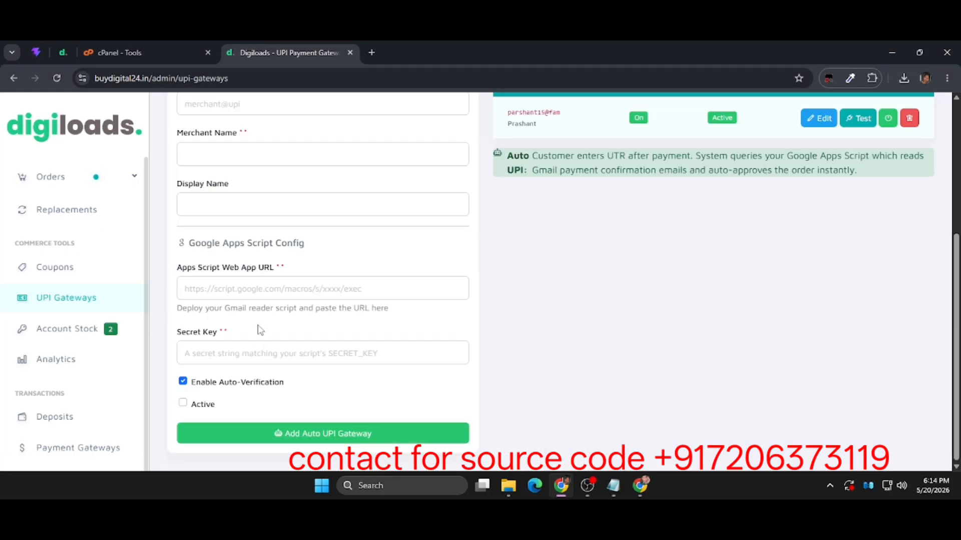
{"action": "left_click", "coordinate": [240, 289]}
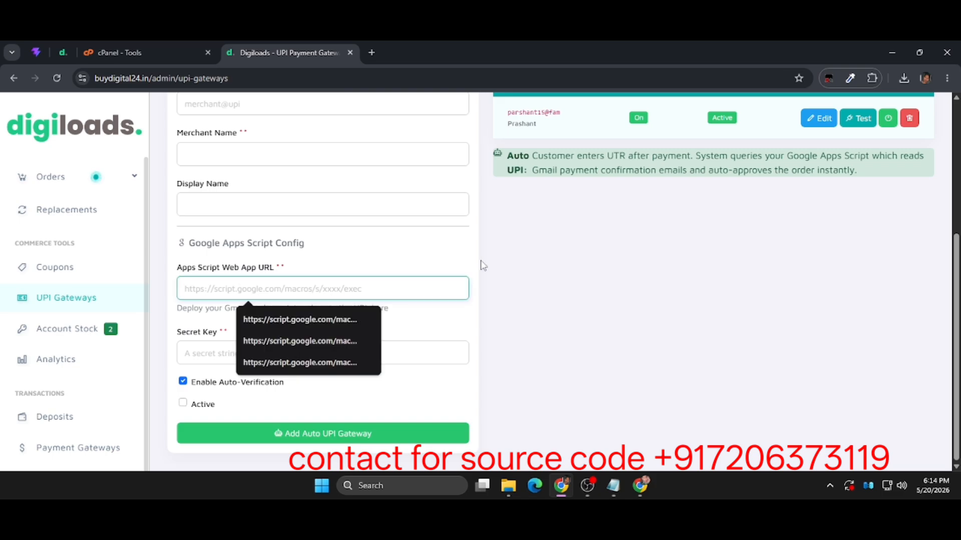
{"action": "key", "text": "ctrl+v"}
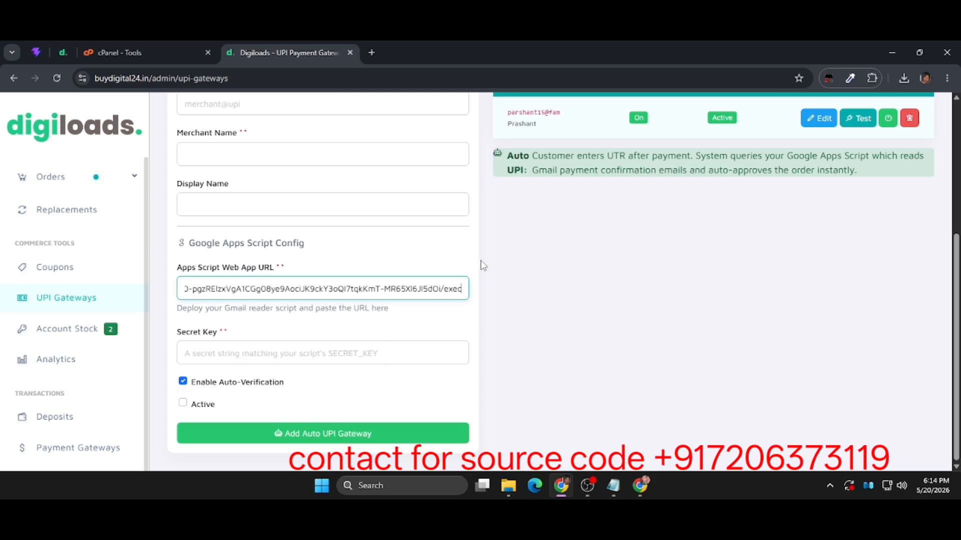
{"action": "left_click", "coordinate": [426, 314]}
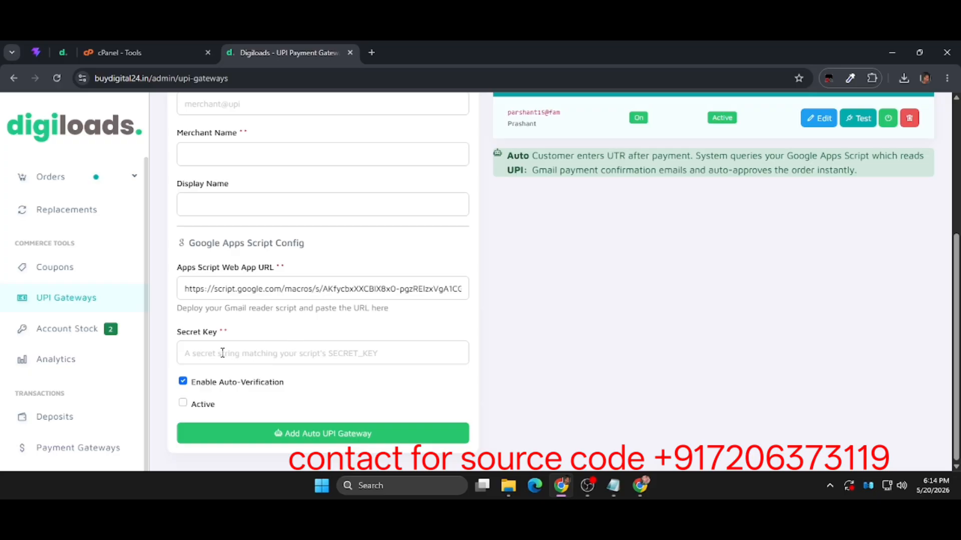
Close the deployment dialog, copy the SECRET_KEY value from Code.gs, and paste it into the Auto UPI gateway's Secret Key field.
{"action": "left_click", "coordinate": [248, 352]}
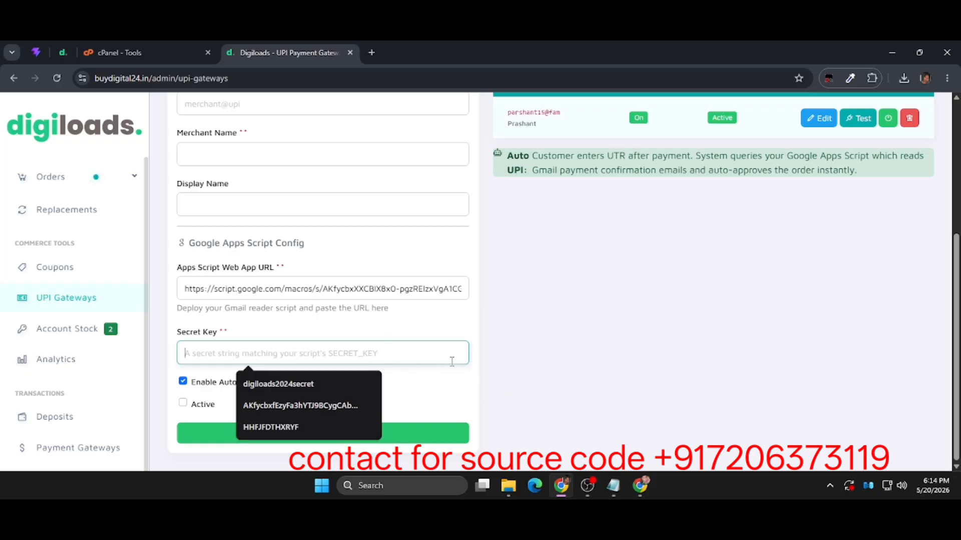
{"action": "mouse_move", "coordinate": [640, 485]}
{"action": "left_click", "coordinate": [604, 396]}
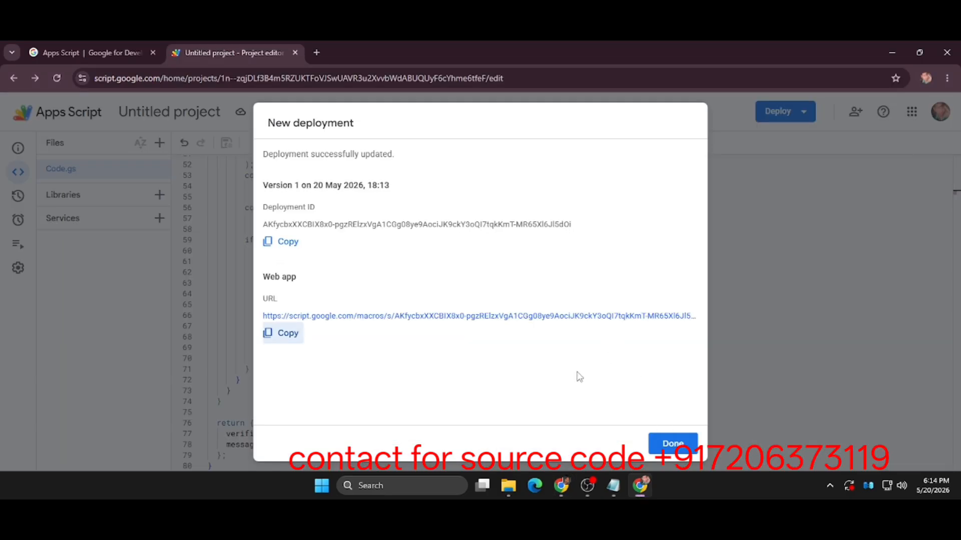
{"action": "left_click", "coordinate": [684, 450]}
{"action": "scroll", "coordinate": [590, 316], "scroll_direction": "up", "scroll_amount": 6}
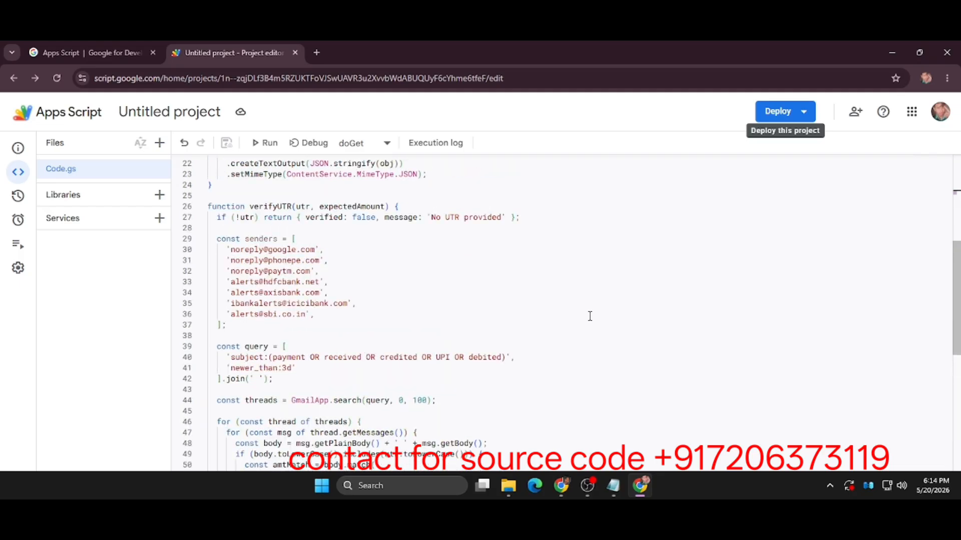
{"action": "scroll", "coordinate": [590, 316], "scroll_direction": "up", "scroll_amount": 4}
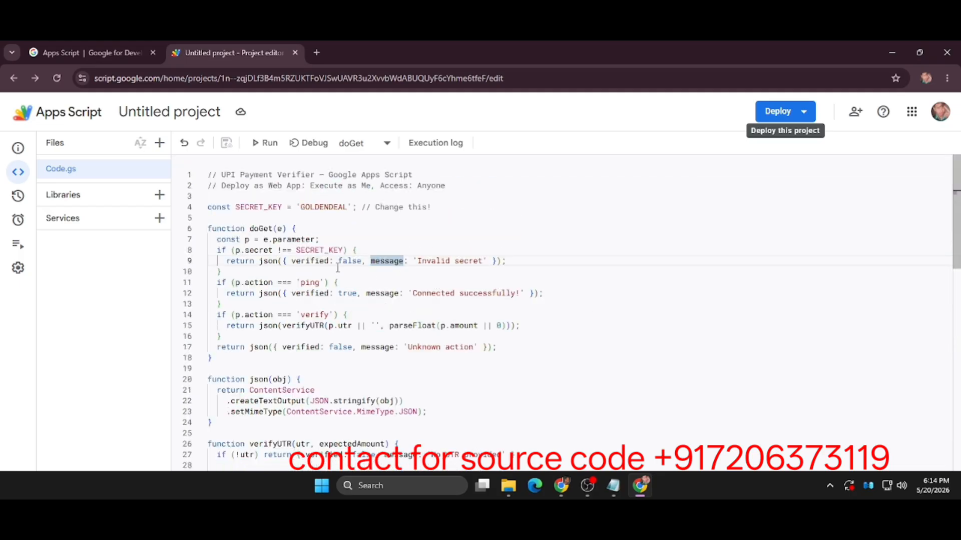
{"action": "left_click_drag", "start_coordinate": [354, 211], "coordinate": [288, 213]}
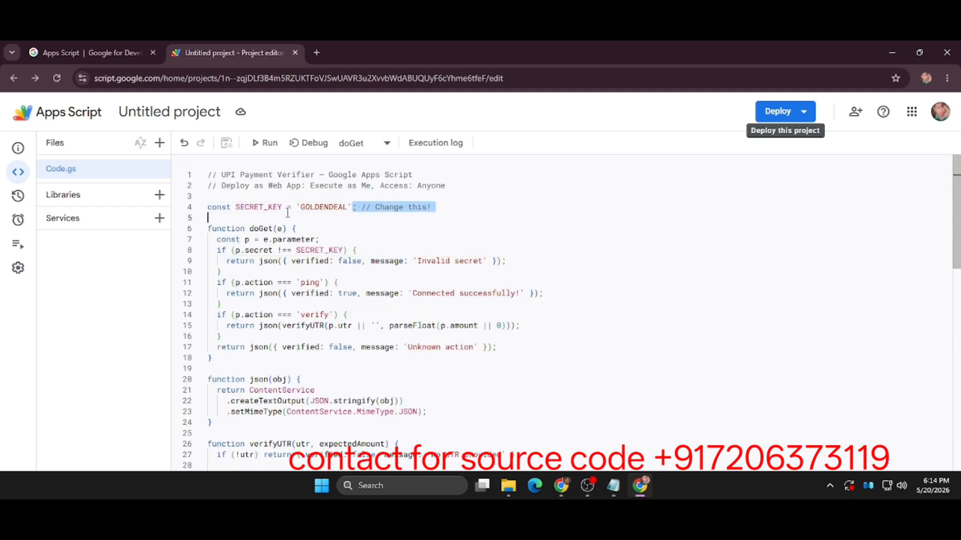
{"action": "key", "text": "ctrl+v"}
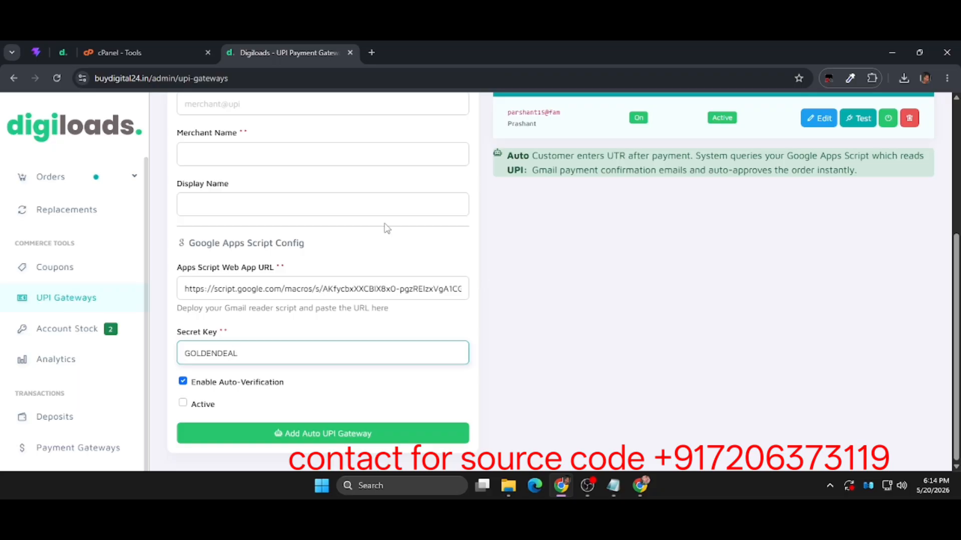
Fill in the merchant's UPI ID and full merchant name in the Add Auto UPI Gateway form.
{"action": "scroll", "coordinate": [386, 226], "scroll_direction": "up", "scroll_amount": 4}
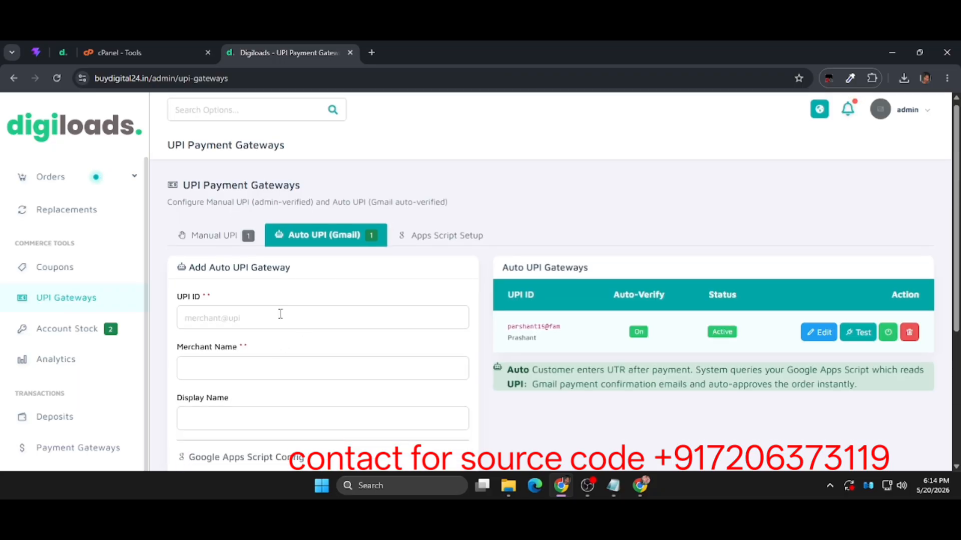
{"action": "left_click", "coordinate": [280, 314]}
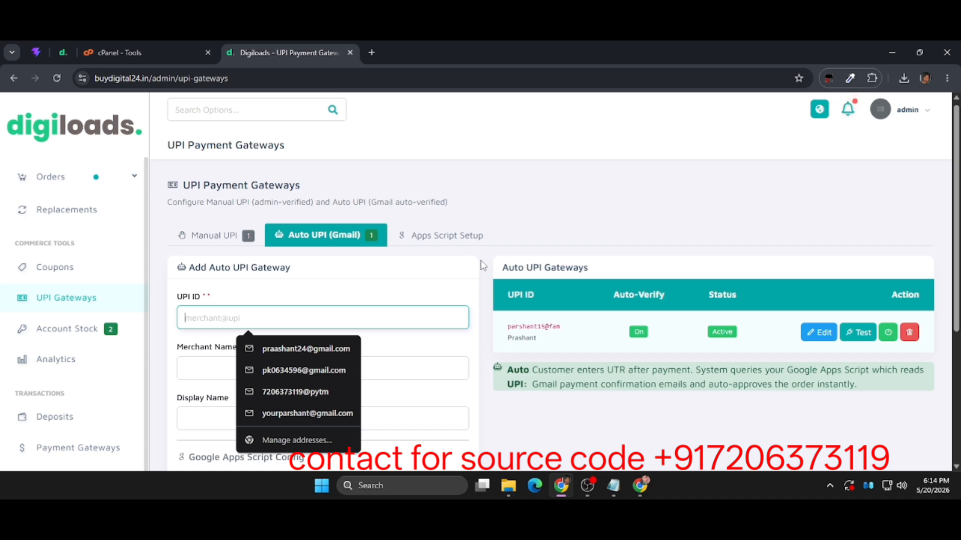
{"action": "type", "text": "p"}
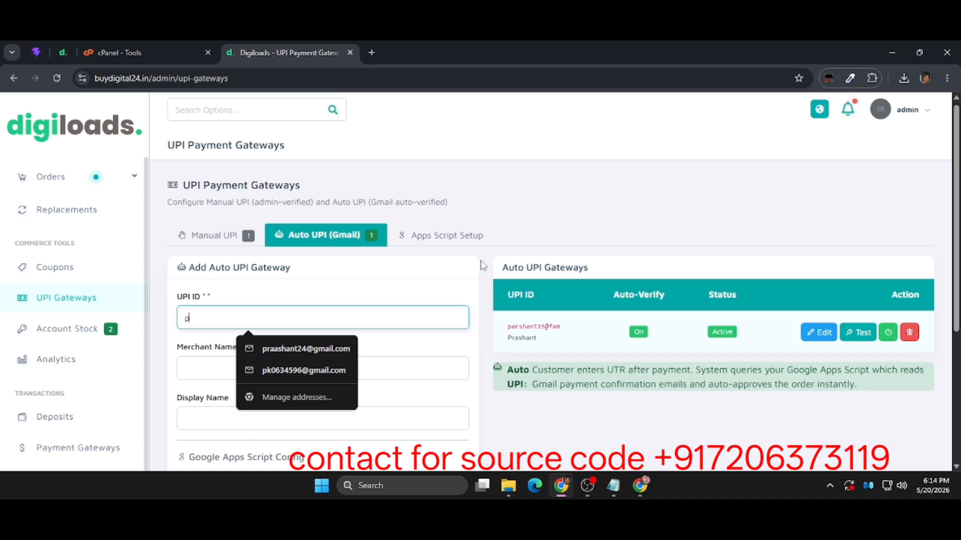
{"action": "type", "text": "ars"}
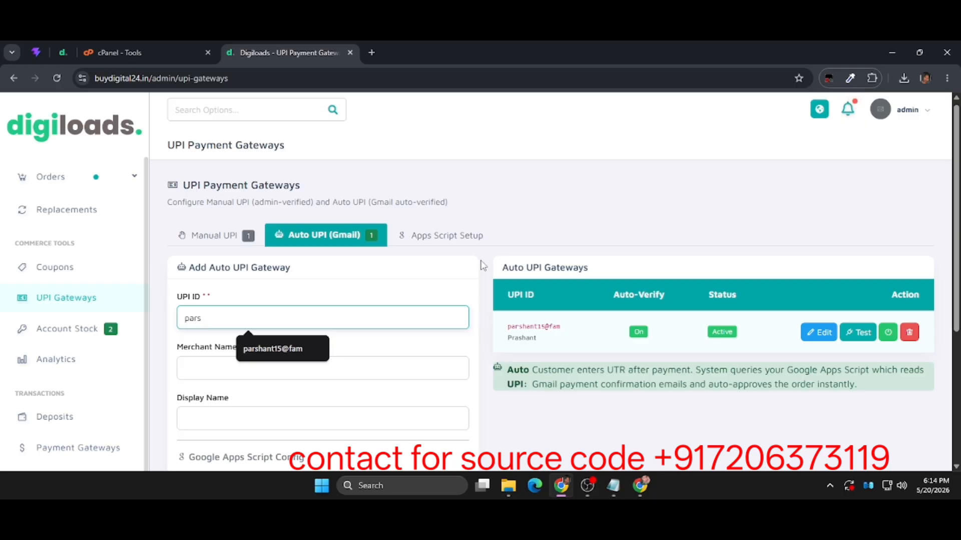
{"action": "left_click", "coordinate": [296, 348]}
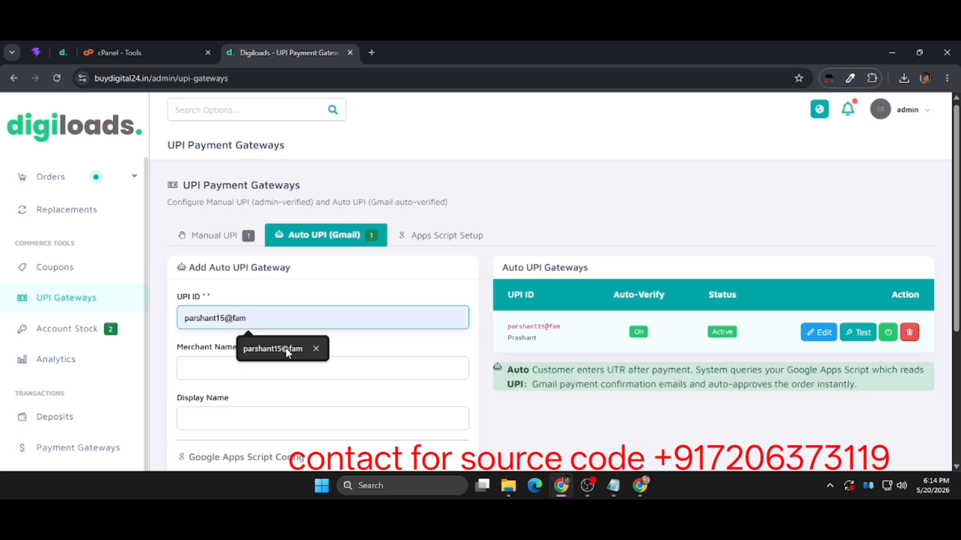
{"action": "left_click", "coordinate": [259, 357]}
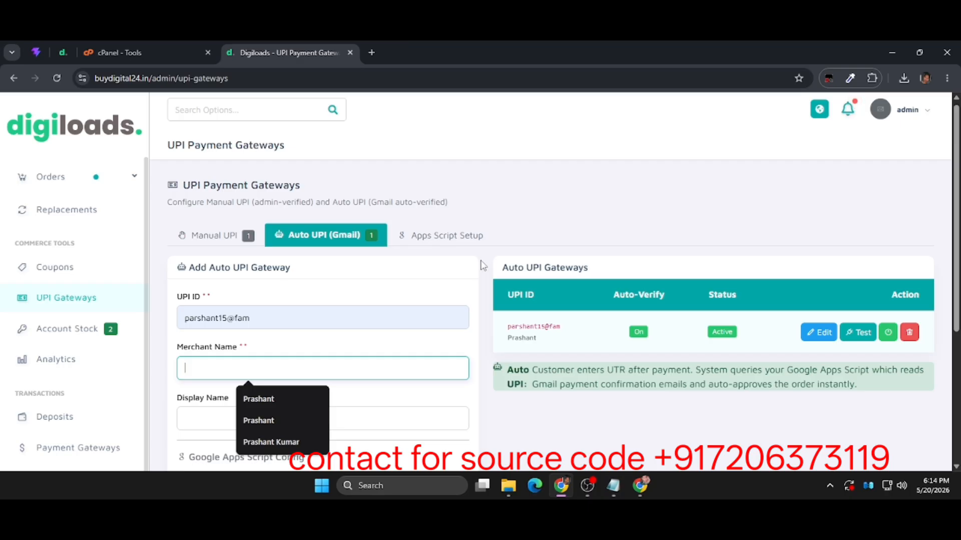
{"action": "left_click", "coordinate": [389, 280]}
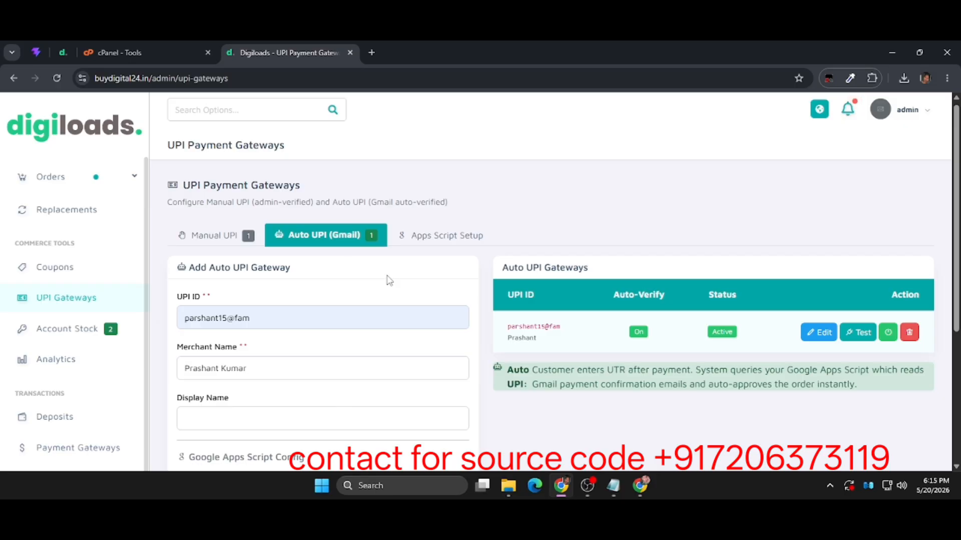
Submit the completed Auto UPI gateway form with Enable Auto-Verification switched on.
{"action": "scroll", "coordinate": [389, 281], "scroll_direction": "down", "scroll_amount": 4}
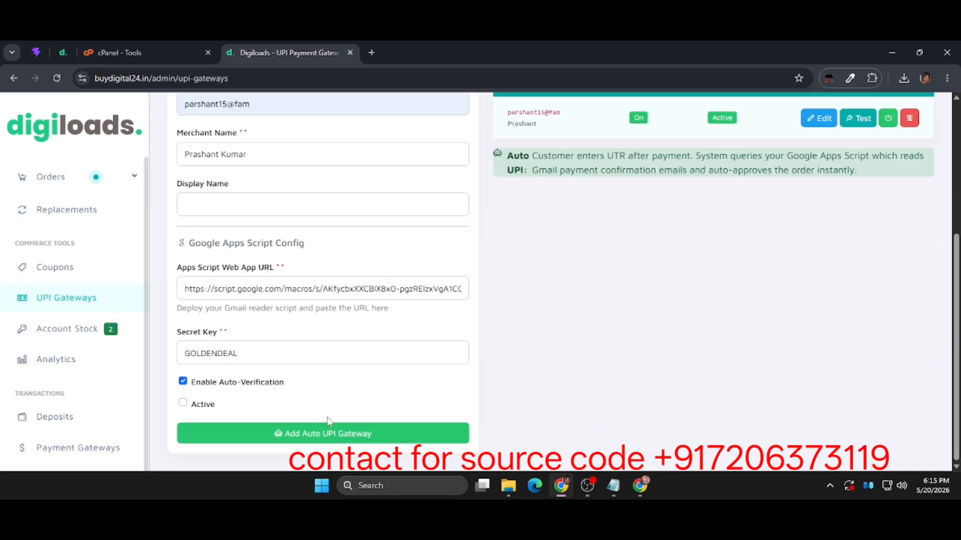
{"action": "left_click", "coordinate": [205, 406]}
{"action": "left_click", "coordinate": [251, 430]}
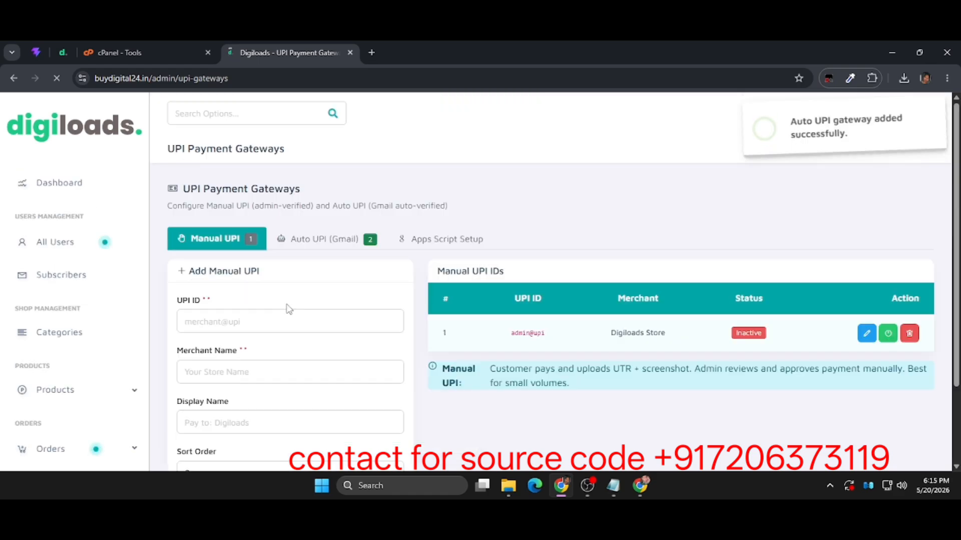
Test the newly added gateway's connection in the Auto UPI (Gmail) list and delete that duplicate gateway.
{"action": "left_click", "coordinate": [325, 249]}
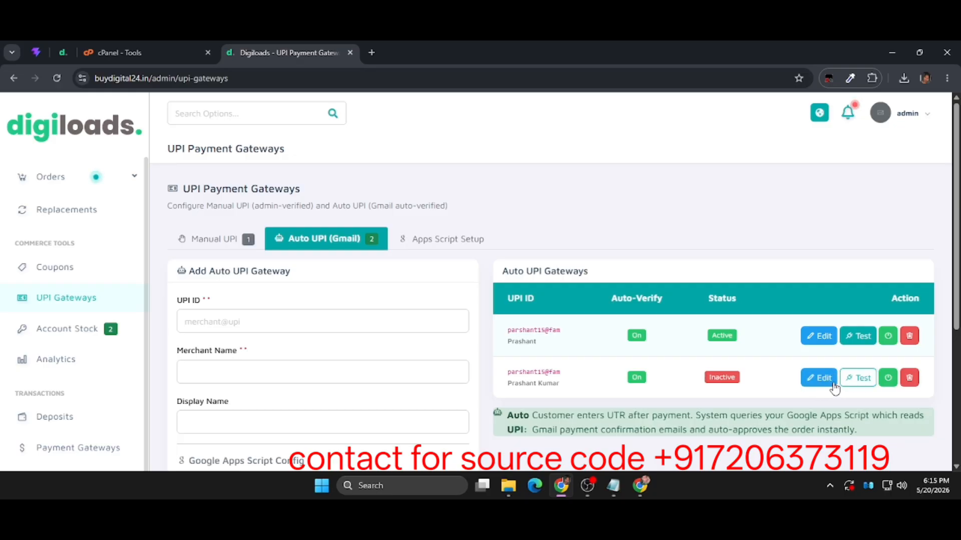
{"action": "left_click", "coordinate": [859, 384]}
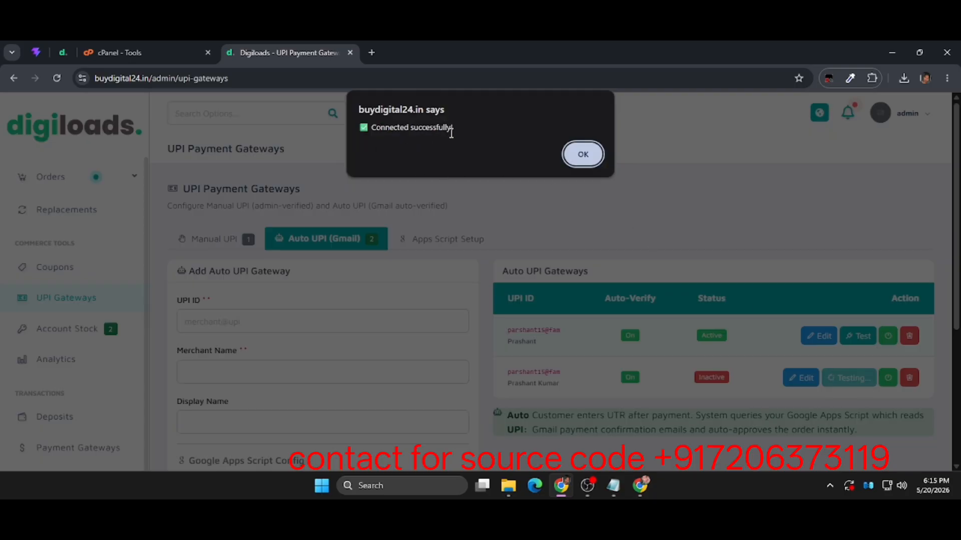
{"action": "left_click", "coordinate": [582, 155]}
{"action": "left_click", "coordinate": [650, 456]}
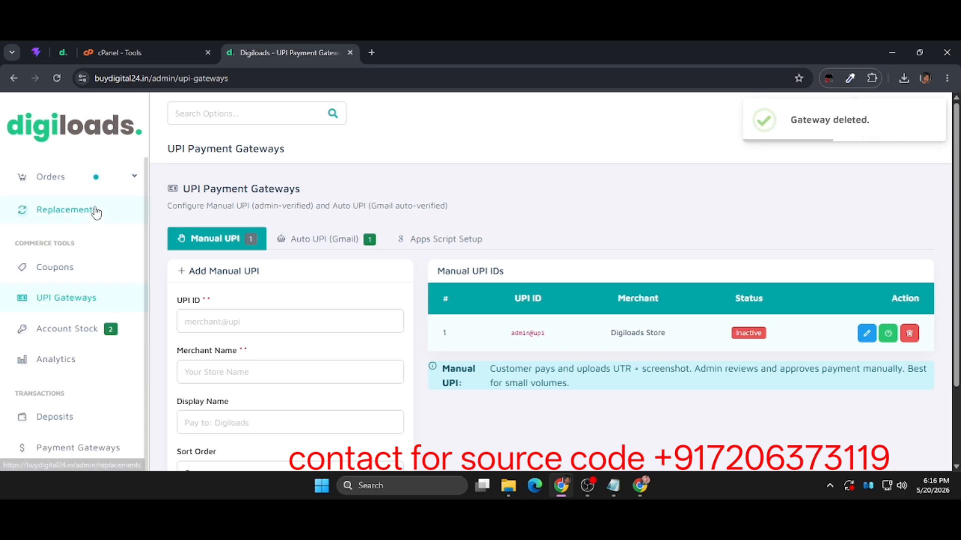
Open the buydigital24.in storefront from cPanel's primary domain and go to the customer registration form.
{"action": "scroll", "coordinate": [95, 210], "scroll_direction": "up", "scroll_amount": 5}
{"action": "left_click", "coordinate": [151, 46]}
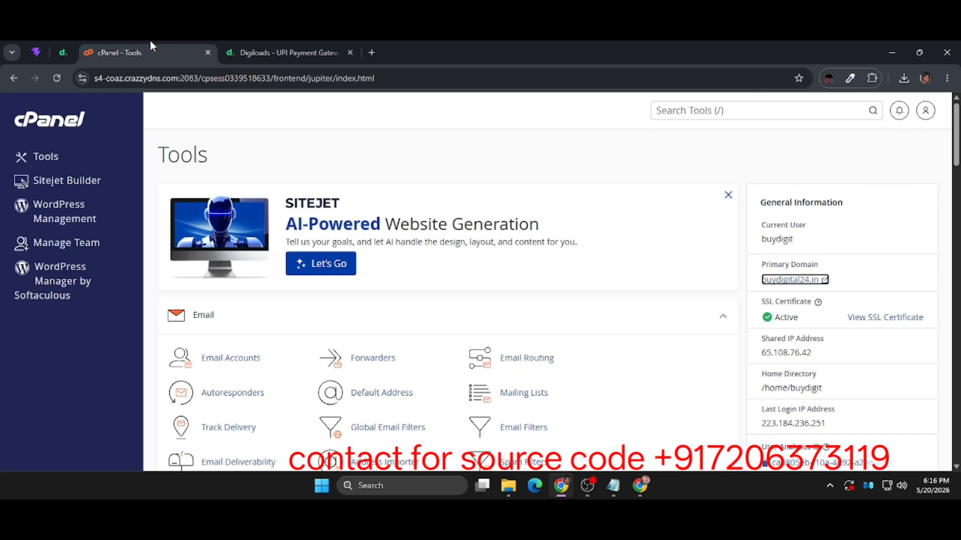
{"action": "left_click", "coordinate": [794, 279]}
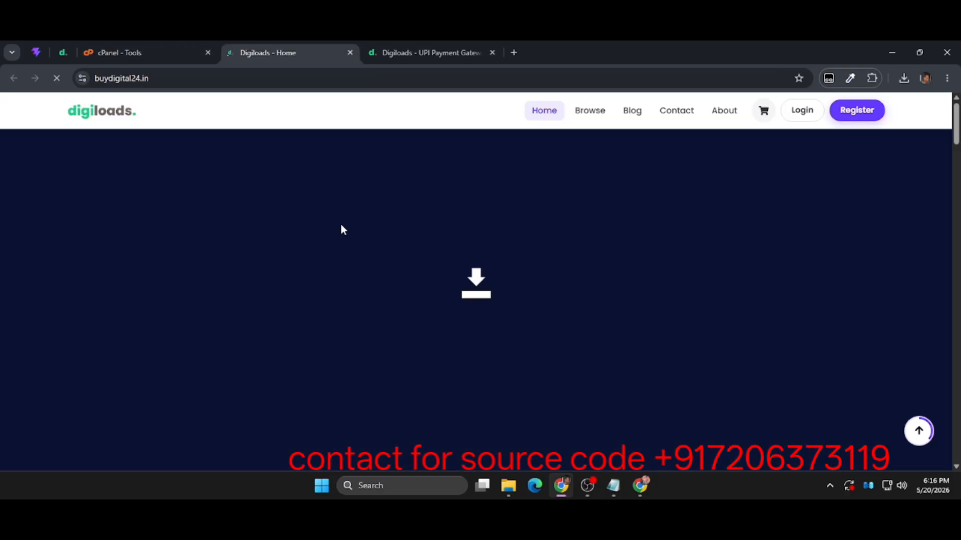
{"action": "scroll", "coordinate": [404, 350], "scroll_direction": "down", "scroll_amount": 10}
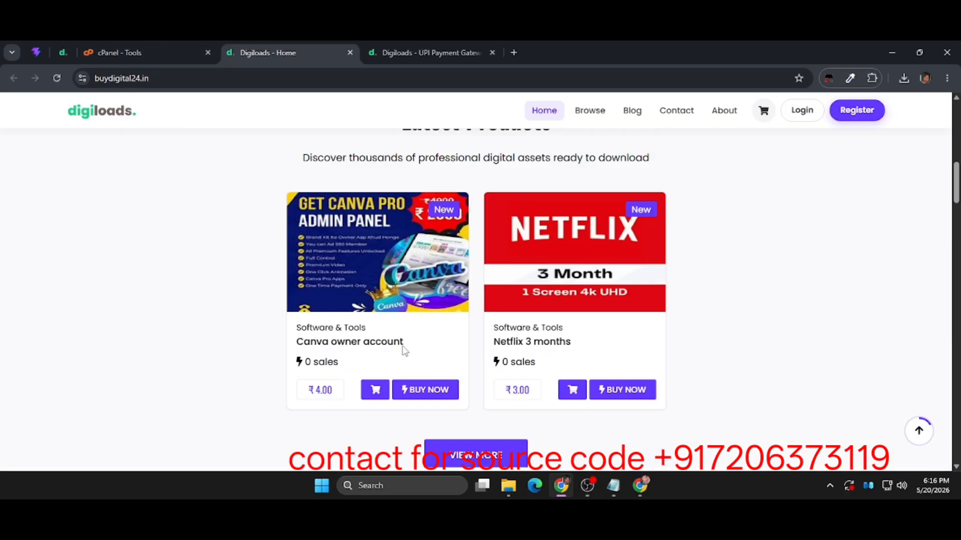
{"action": "scroll", "coordinate": [405, 350], "scroll_direction": "up", "scroll_amount": 2}
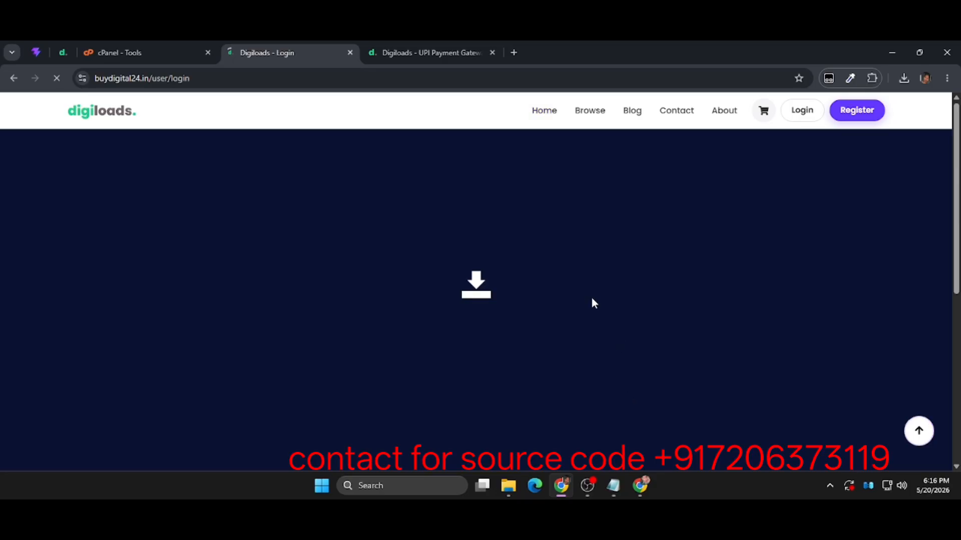
{"action": "scroll", "coordinate": [653, 322], "scroll_direction": "down", "scroll_amount": 1}
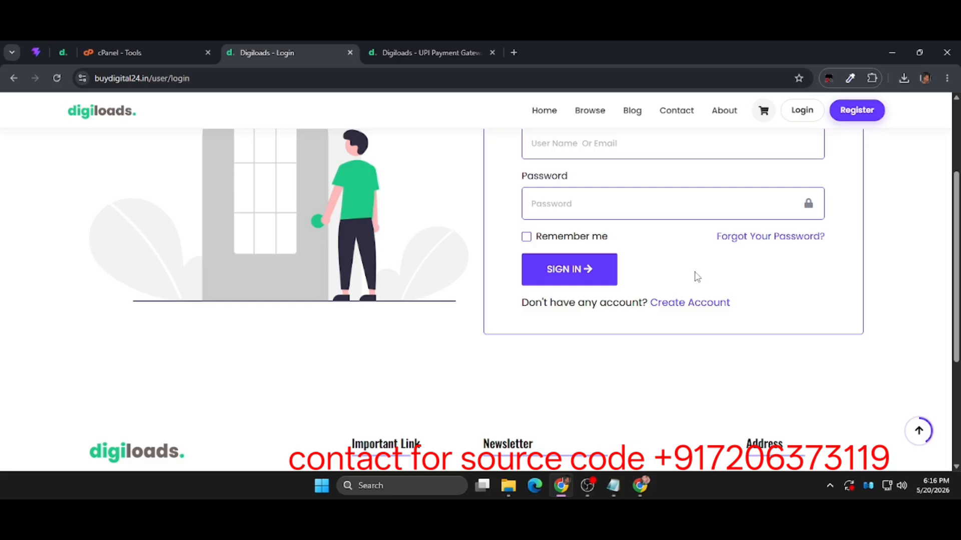
{"action": "left_click", "coordinate": [693, 309]}
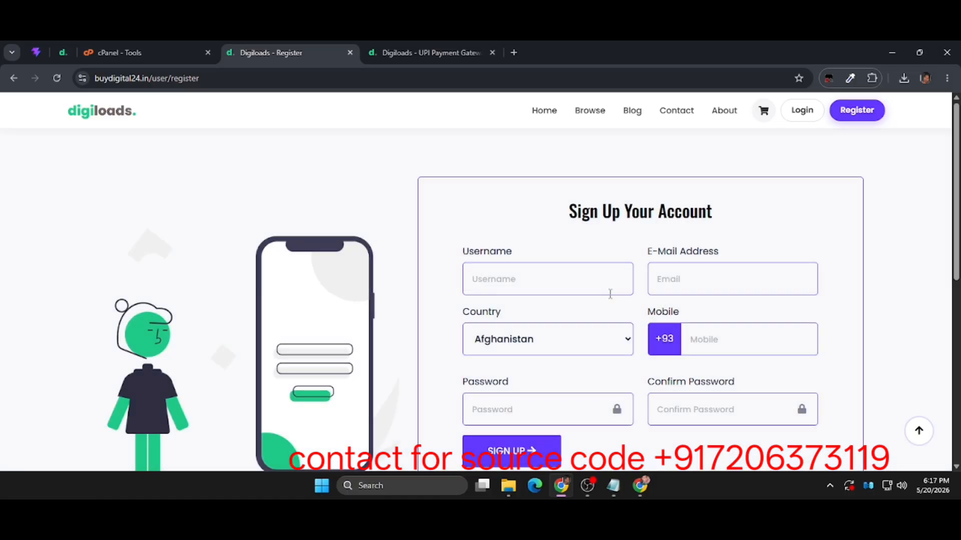
Register a customer account with username, e-mail, mobile number and password, and submit the customer's name and address in the User Data form.
{"action": "left_click", "coordinate": [567, 290]}
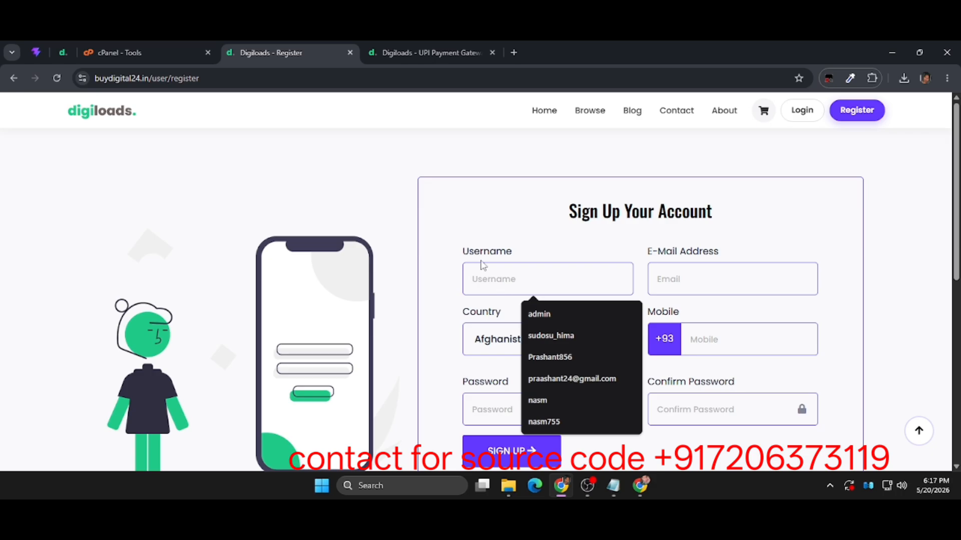
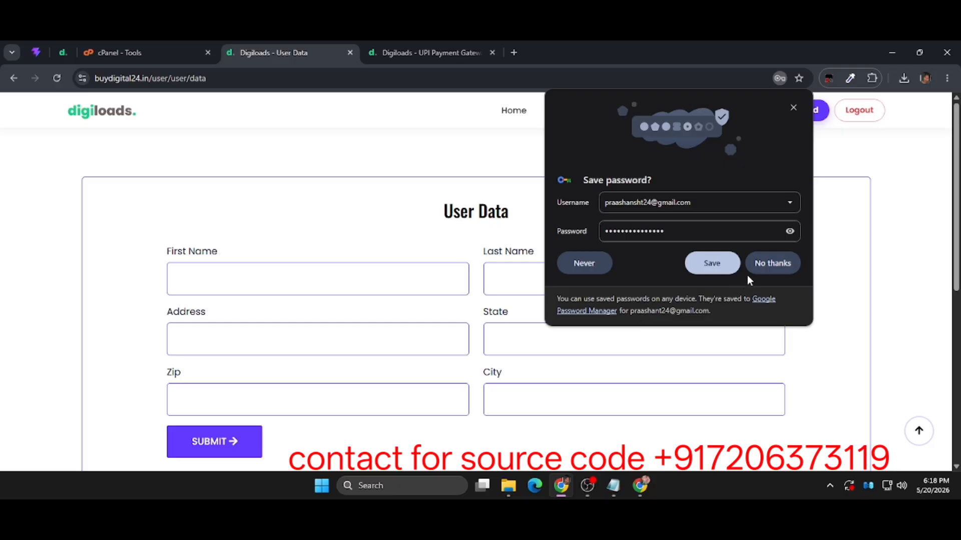
{"action": "left_click", "coordinate": [755, 265]}
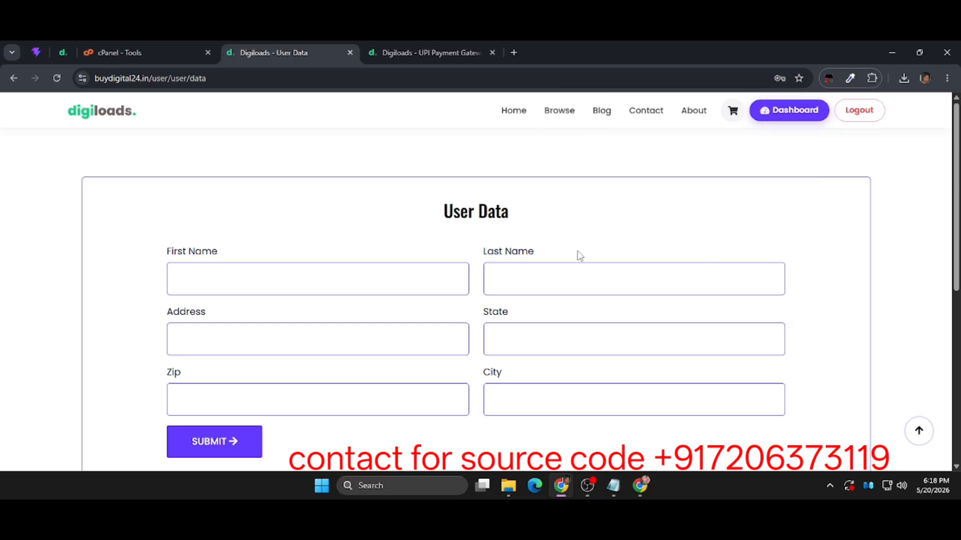
{"action": "left_click", "coordinate": [397, 276]}
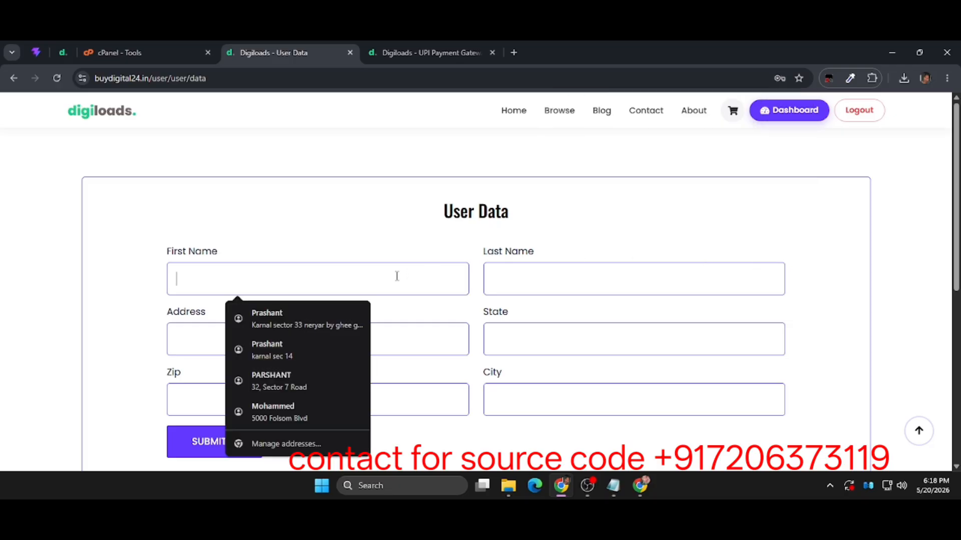
{"action": "left_click", "coordinate": [352, 328]}
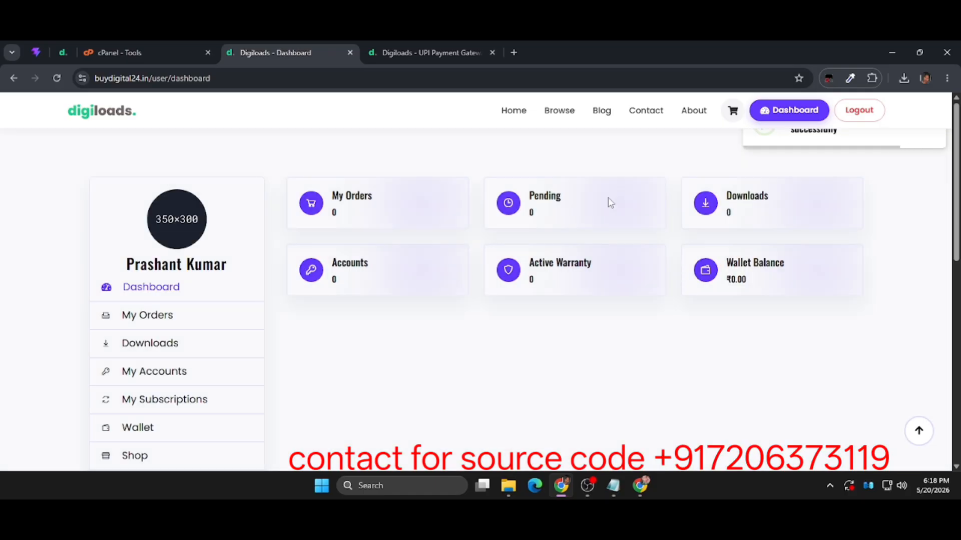
Look through the new customer's dashboard, including the orders, downloads and purchased accounts pages.
{"action": "scroll", "coordinate": [535, 209], "scroll_direction": "down", "scroll_amount": 8}
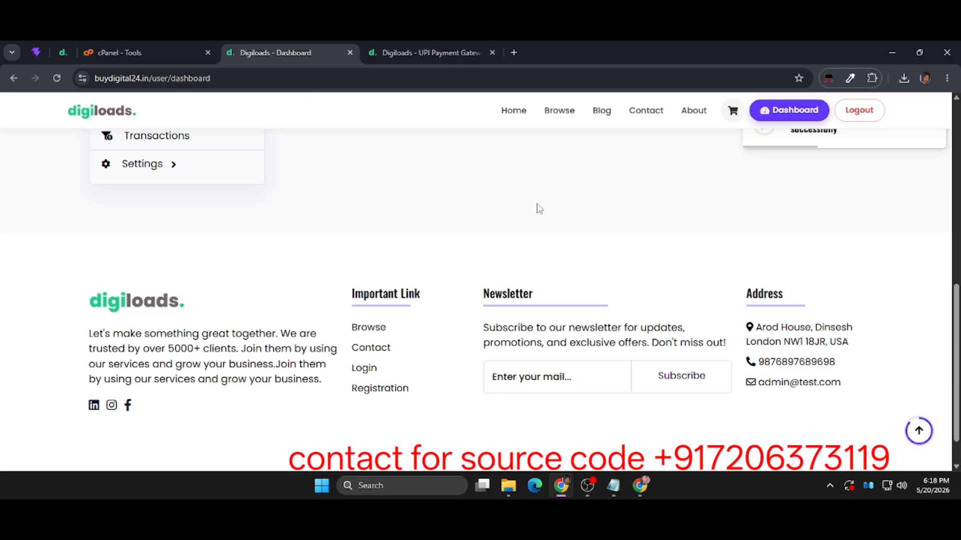
{"action": "scroll", "coordinate": [536, 209], "scroll_direction": "up", "scroll_amount": 8}
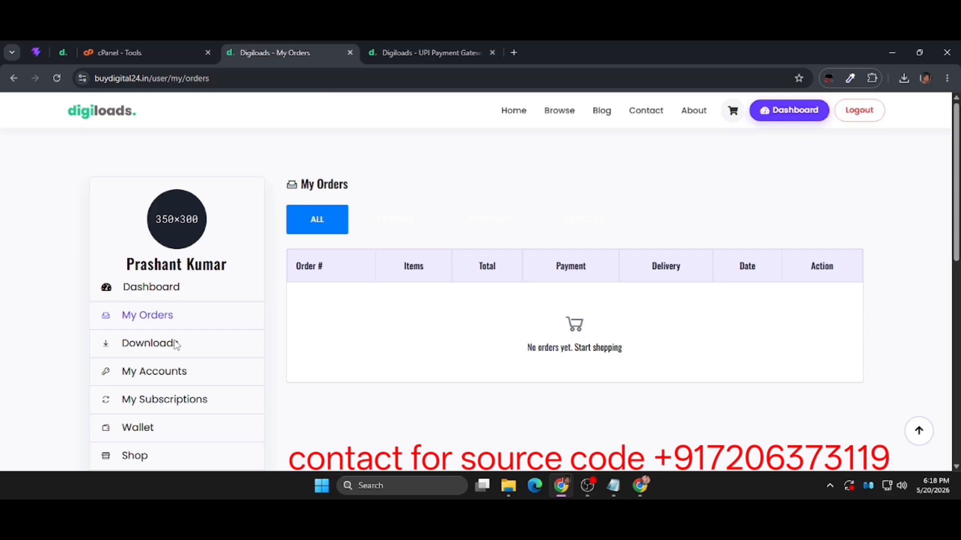
{"action": "left_click", "coordinate": [174, 344]}
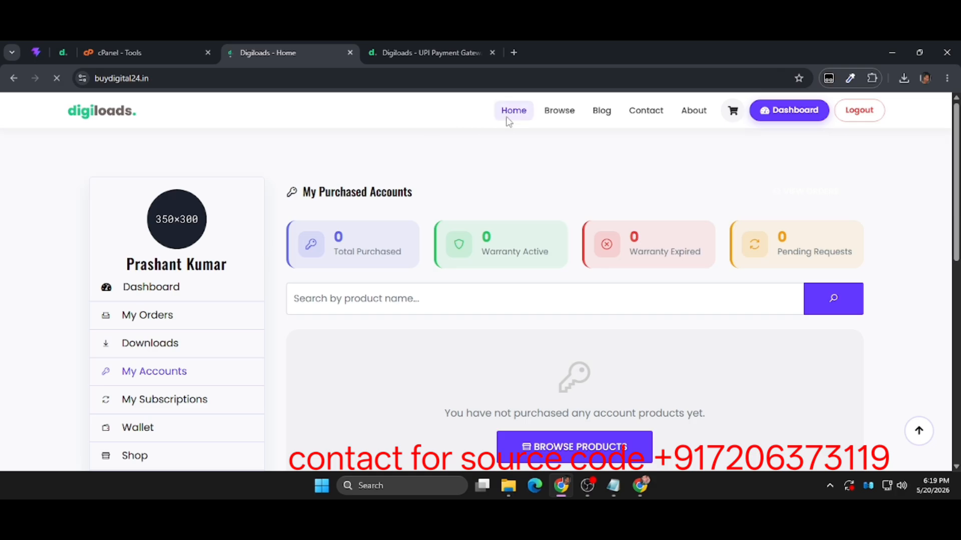
Start checkout for the Netflix 3 months product from the storefront homepage and place the order.
{"action": "scroll", "coordinate": [492, 288], "scroll_direction": "down", "scroll_amount": 6}
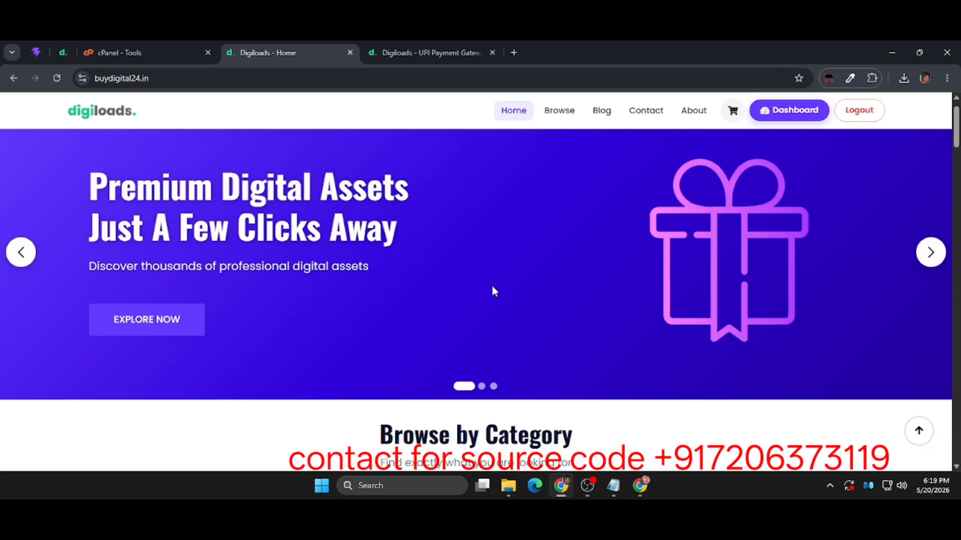
{"action": "scroll", "coordinate": [493, 290], "scroll_direction": "down", "scroll_amount": 6}
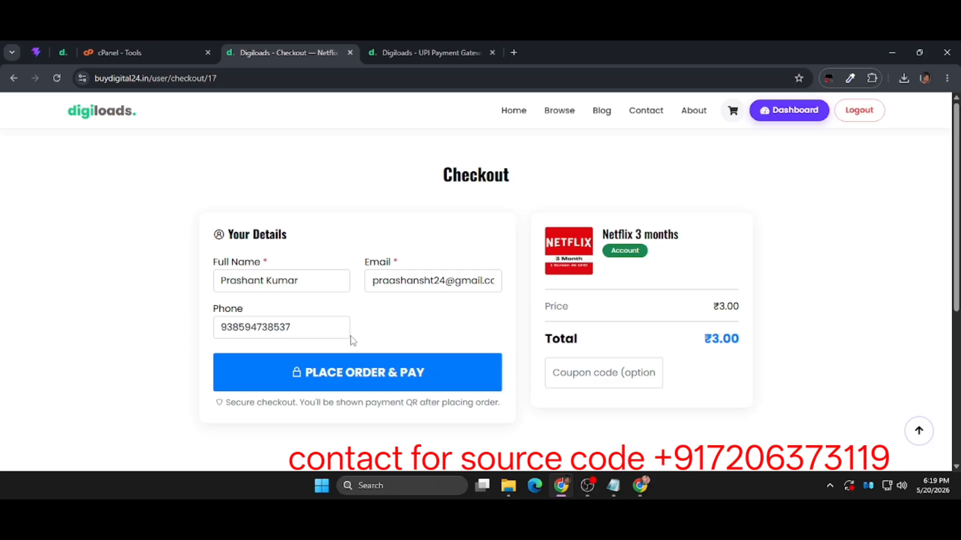
{"action": "left_click", "coordinate": [370, 376]}
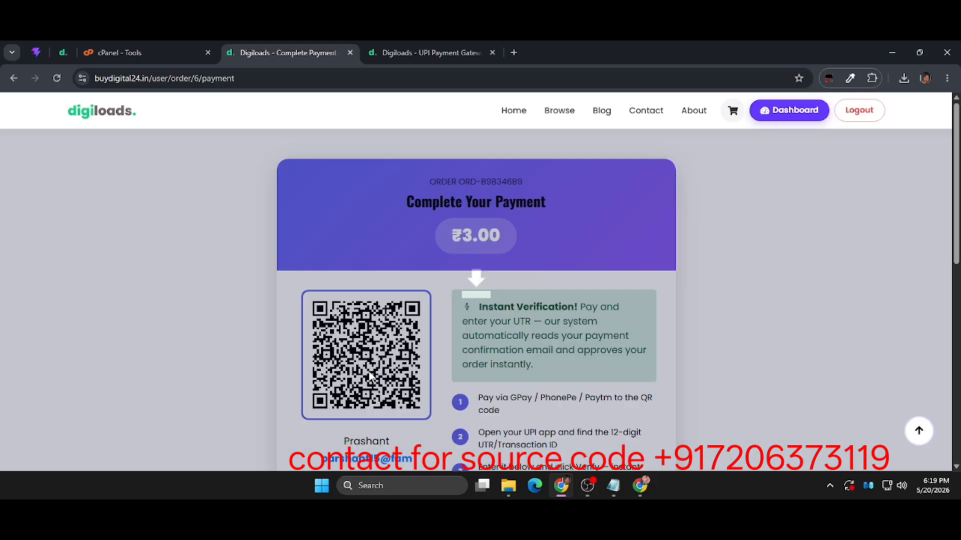
Compare the UPI ID on the order's payment page with the gateway configured under Auto UPI (Gmail) in the admin panel.
{"action": "scroll", "coordinate": [372, 378], "scroll_direction": "down", "scroll_amount": 5}
{"action": "scroll", "coordinate": [371, 377], "scroll_direction": "up", "scroll_amount": 4}
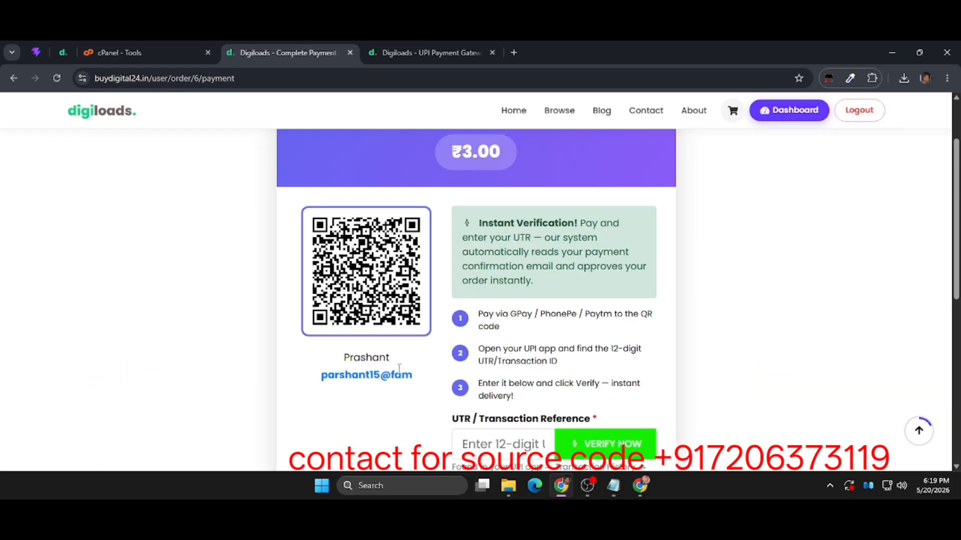
{"action": "triple_click", "coordinate": [319, 378]}
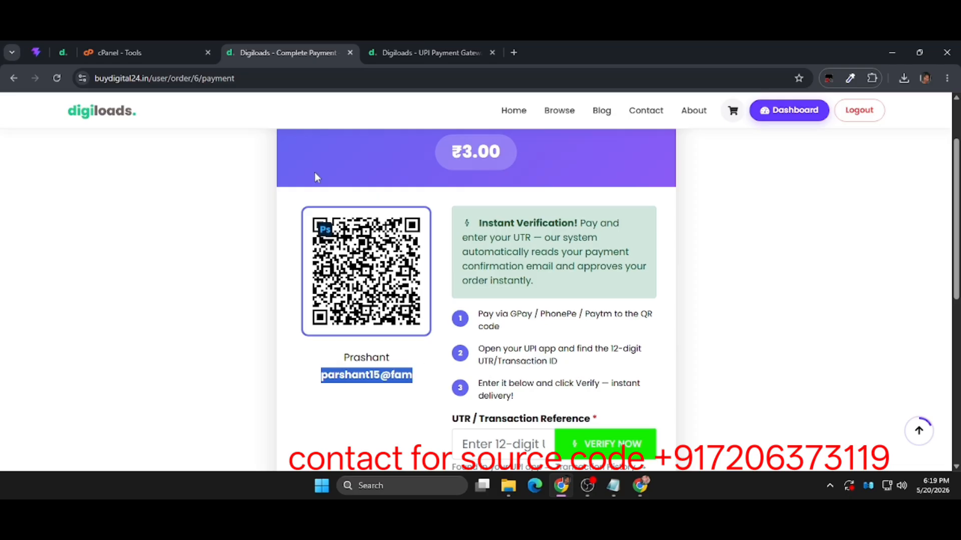
{"action": "left_click", "coordinate": [421, 43]}
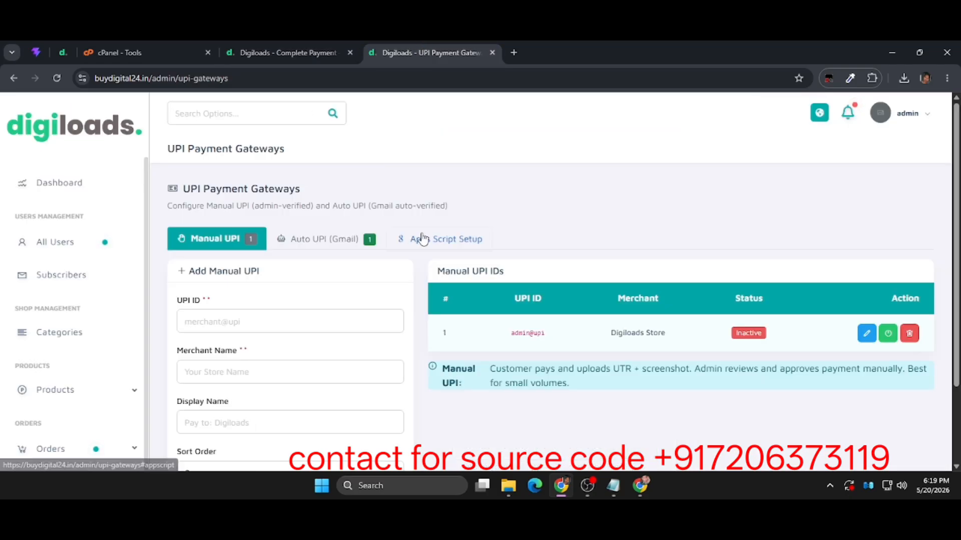
{"action": "left_click", "coordinate": [378, 249]}
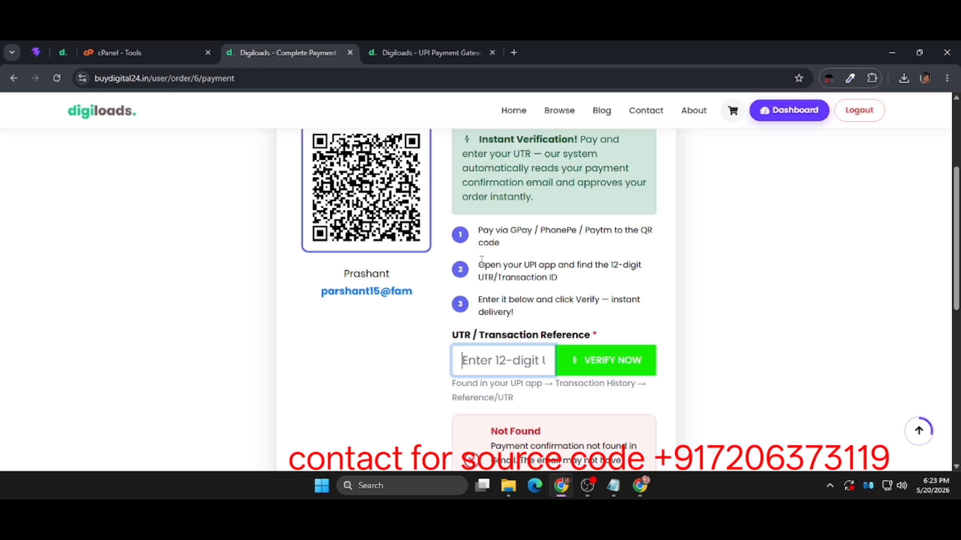
Enter the payment's UTR / Transaction Reference number on the payment page and verify the payment.
{"action": "key", "text": "ctrl+v"}
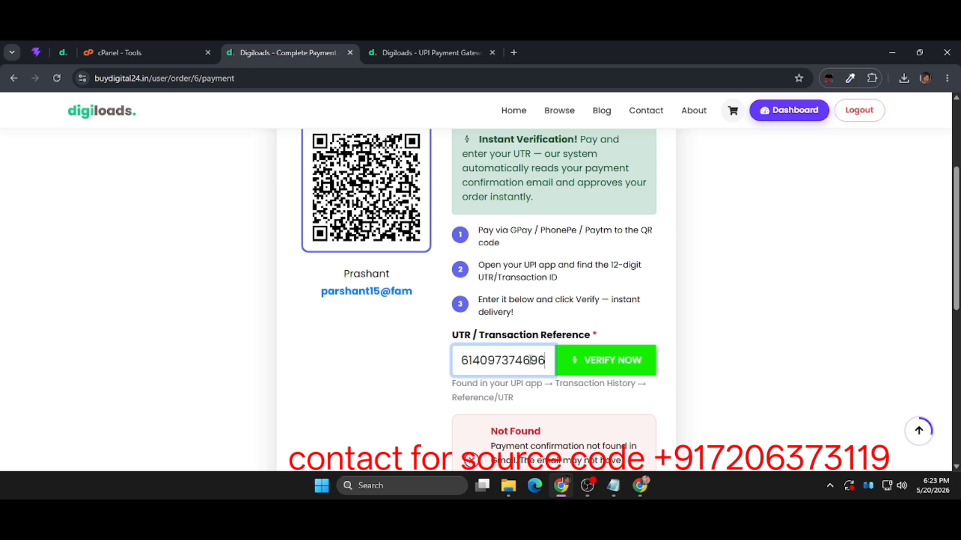
{"action": "double_click", "coordinate": [531, 361]}
{"action": "left_click", "coordinate": [564, 363]}
{"action": "scroll", "coordinate": [563, 359], "scroll_direction": "up", "scroll_amount": 3}
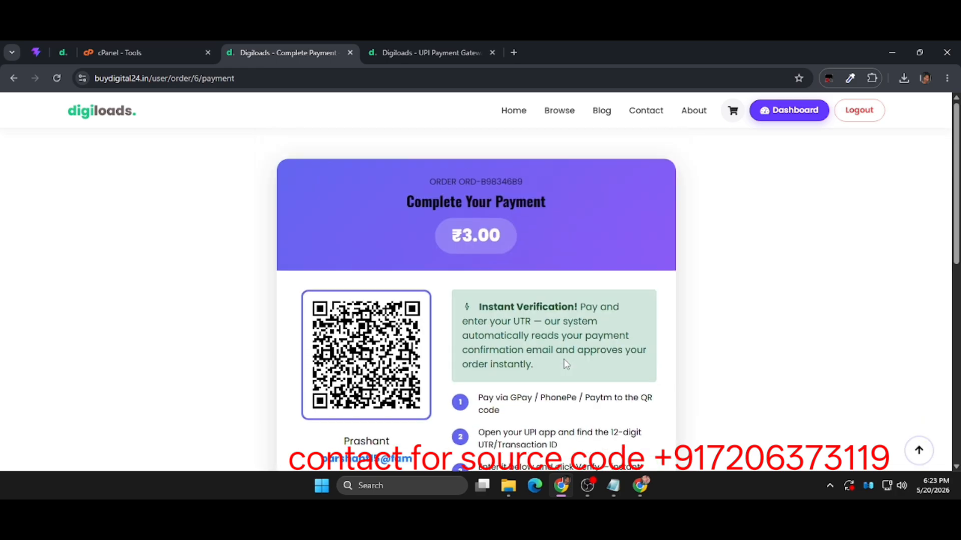
{"action": "scroll", "coordinate": [563, 359], "scroll_direction": "down", "scroll_amount": 4}
{"action": "scroll", "coordinate": [564, 359], "scroll_direction": "up", "scroll_amount": 2}
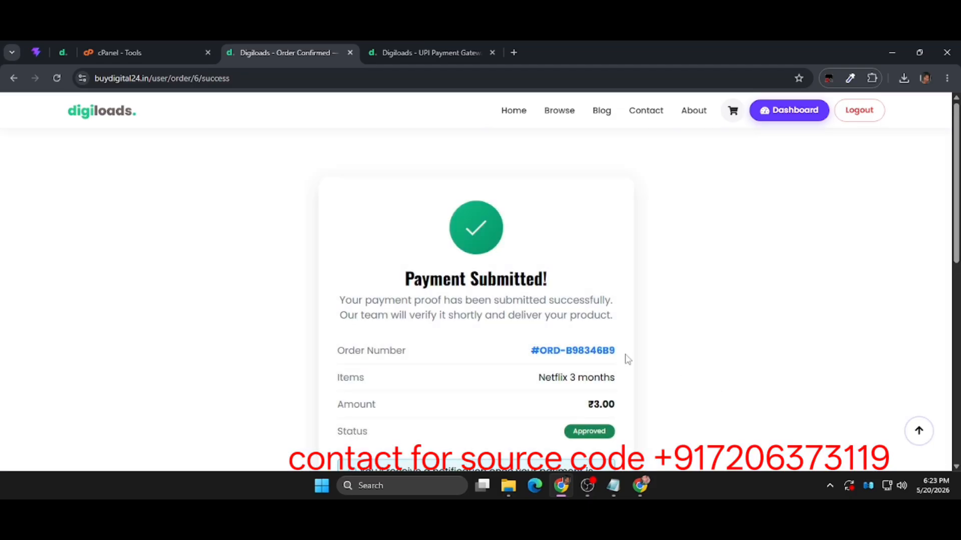
Review the order confirmation page for the purchased item, amount and payment status.
{"action": "scroll", "coordinate": [568, 333], "scroll_direction": "down", "scroll_amount": 4}
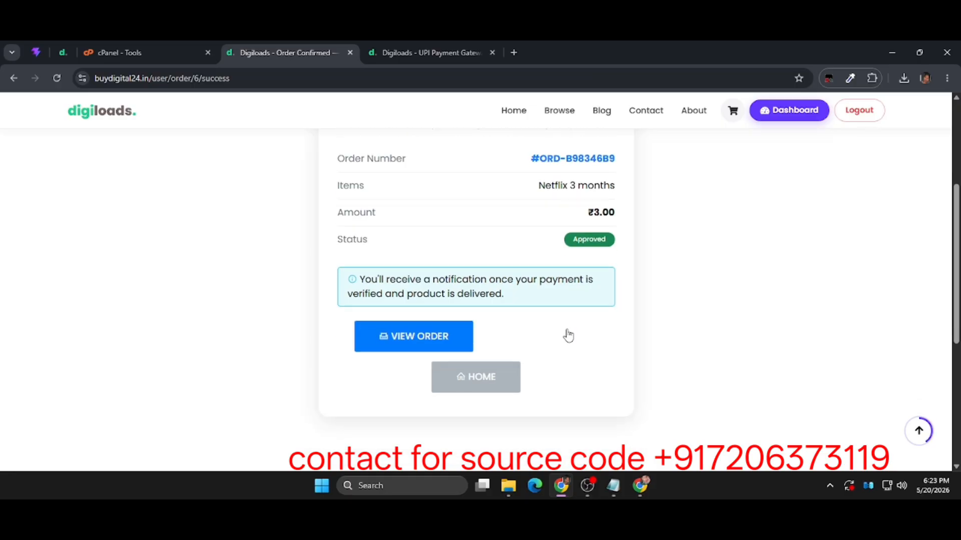
{"action": "scroll", "coordinate": [568, 335], "scroll_direction": "up", "scroll_amount": 3}
{"action": "left_click_drag", "start_coordinate": [597, 314], "coordinate": [480, 282]}
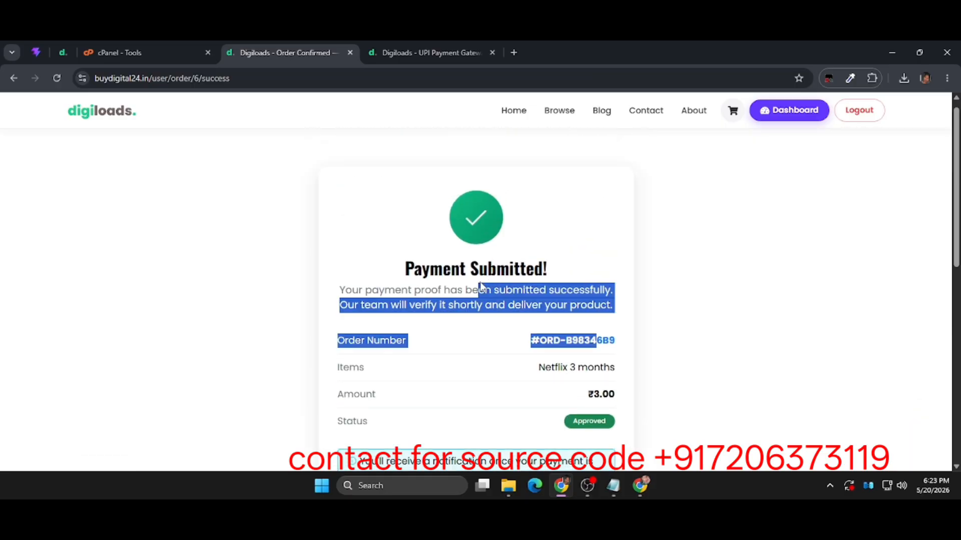
{"action": "left_click", "coordinate": [480, 281]}
{"action": "scroll", "coordinate": [480, 285], "scroll_direction": "down", "scroll_amount": 2}
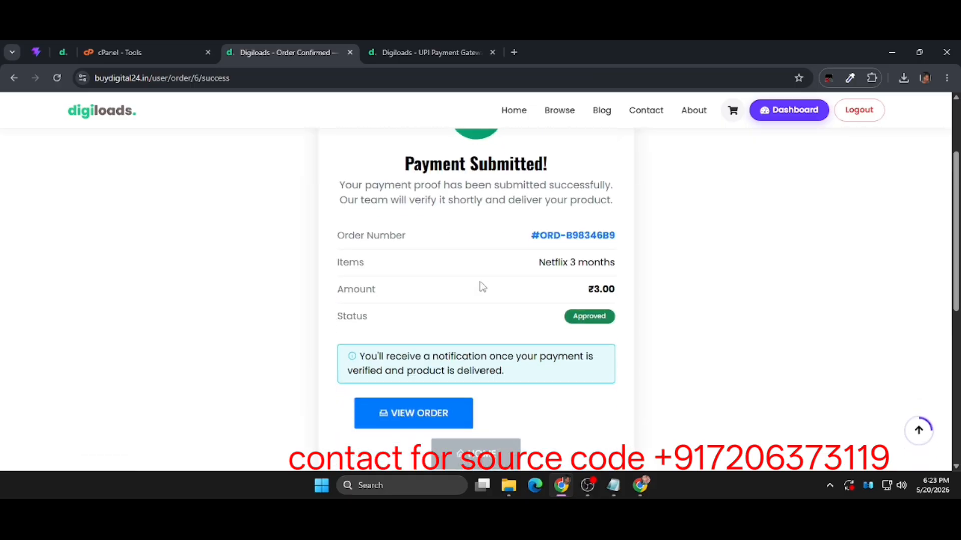
Open the confirmed order's details and examine its account credentials section and order timeline.
{"action": "scroll", "coordinate": [471, 382], "scroll_direction": "down", "scroll_amount": 3}
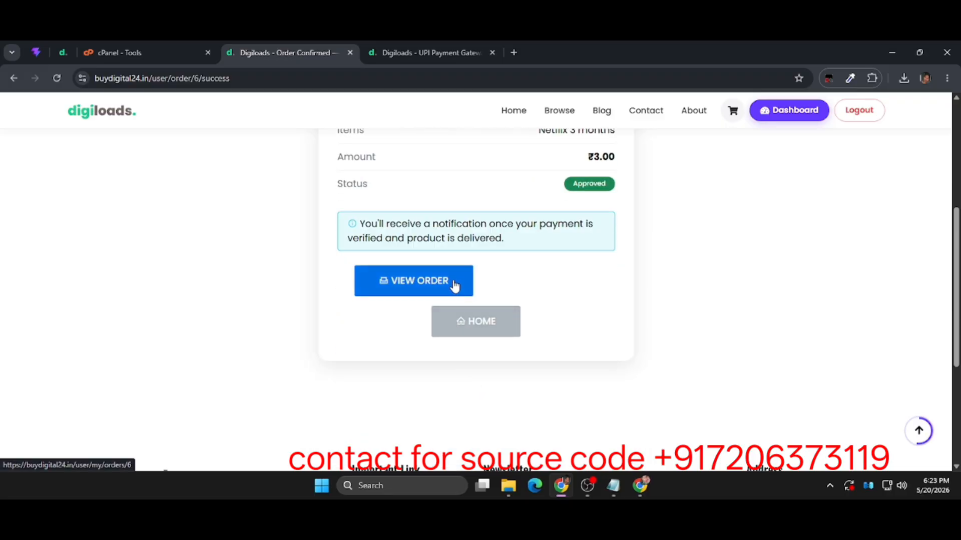
{"action": "left_click", "coordinate": [454, 285]}
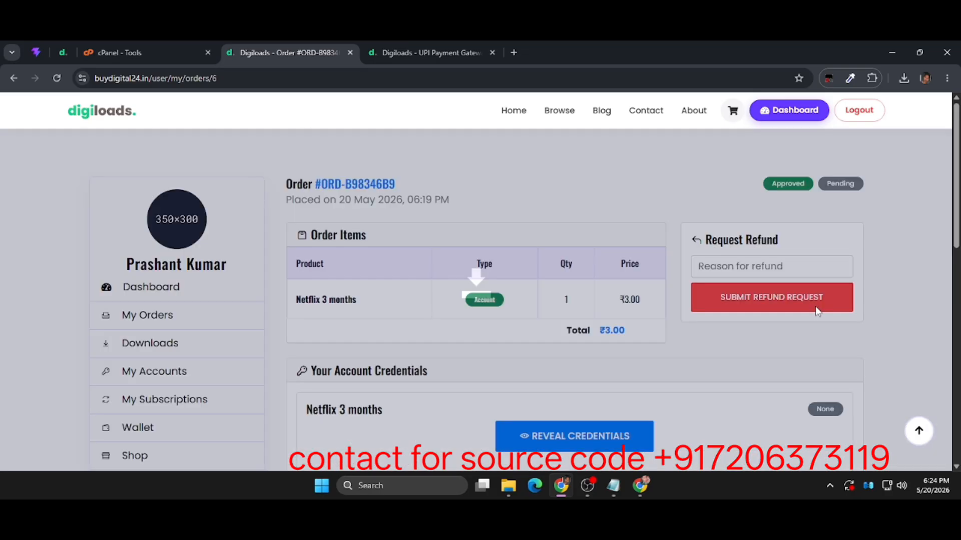
{"action": "scroll", "coordinate": [817, 295], "scroll_direction": "down", "scroll_amount": 7}
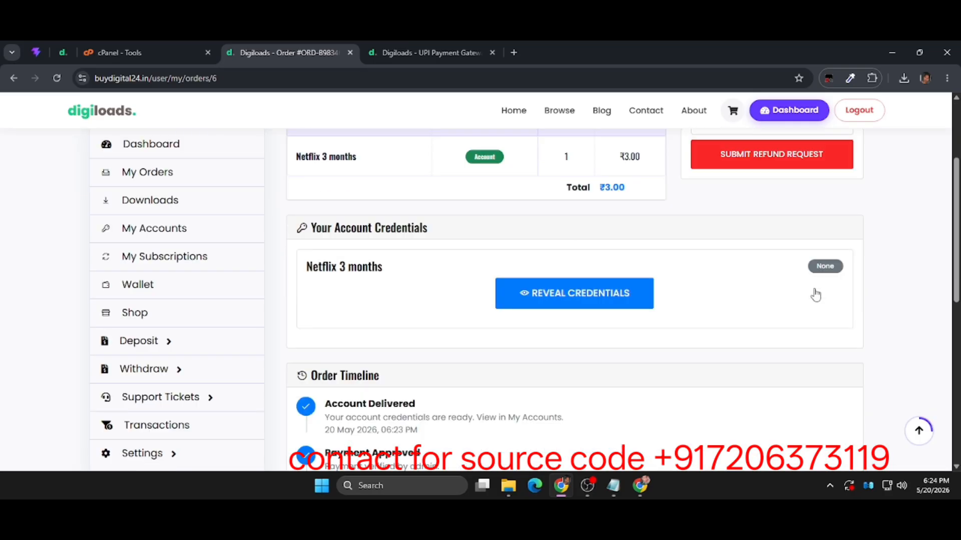
Open the customer's purchased accounts and reveal the credentials of the Netflix 3 months purchase.
{"action": "scroll", "coordinate": [815, 294], "scroll_direction": "up", "scroll_amount": 7}
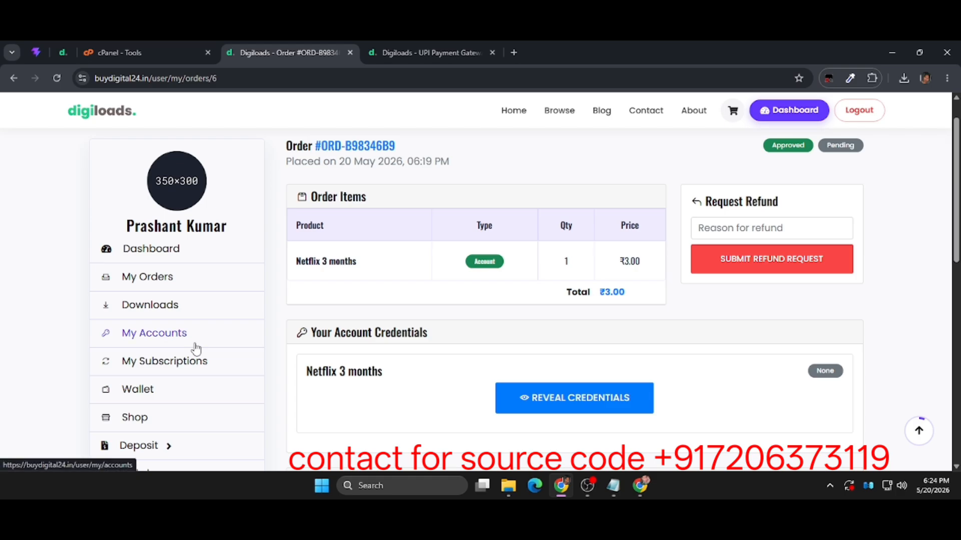
{"action": "left_click", "coordinate": [195, 343]}
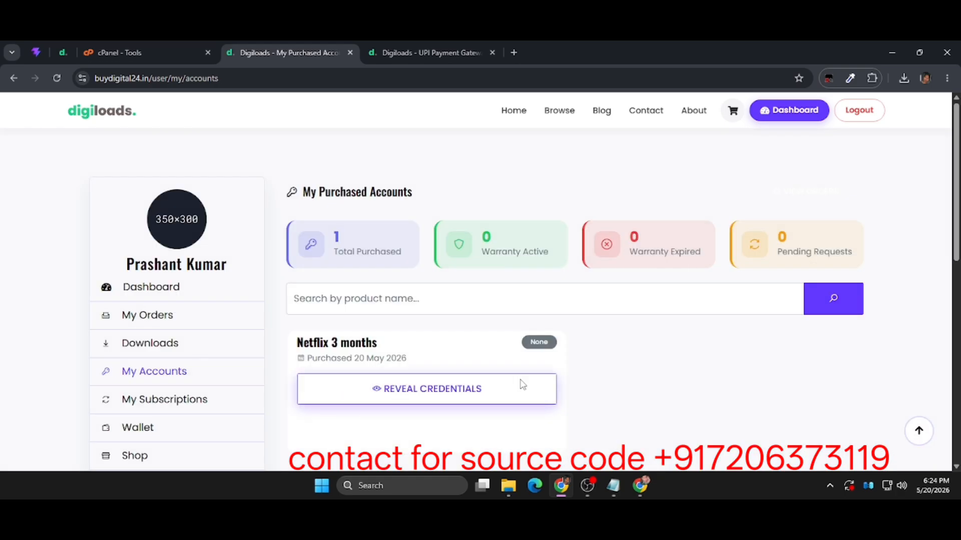
{"action": "left_click", "coordinate": [484, 401]}
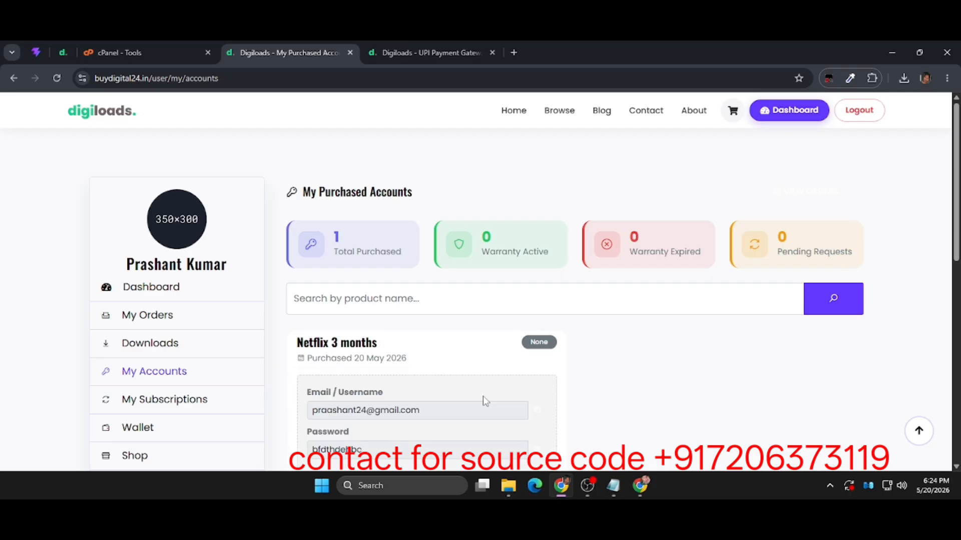
{"action": "scroll", "coordinate": [484, 401], "scroll_direction": "down", "scroll_amount": 4}
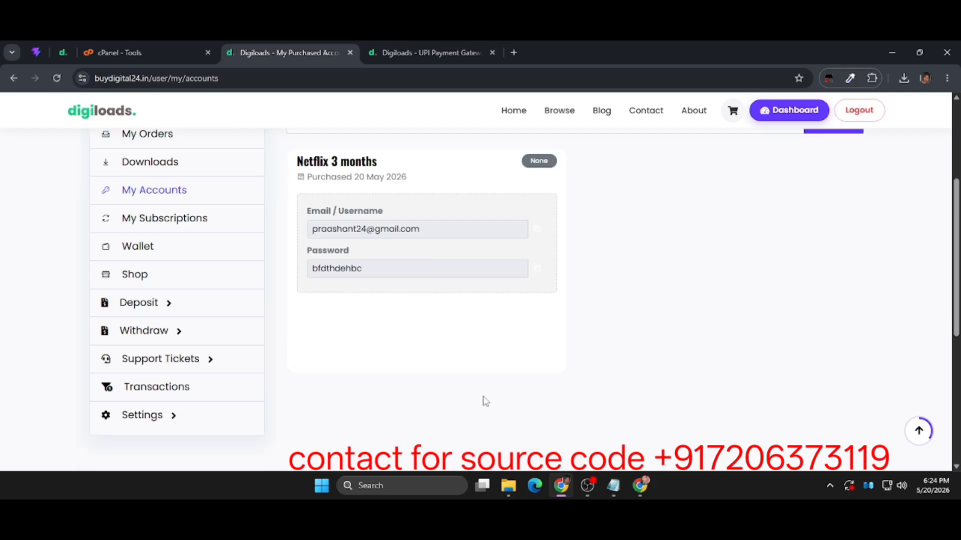
Examine the revealed email/username and password fields on the Netflix 3 months purchase card.
{"action": "scroll", "coordinate": [485, 401], "scroll_direction": "up", "scroll_amount": 3}
{"action": "scroll", "coordinate": [483, 397], "scroll_direction": "up", "scroll_amount": 1}
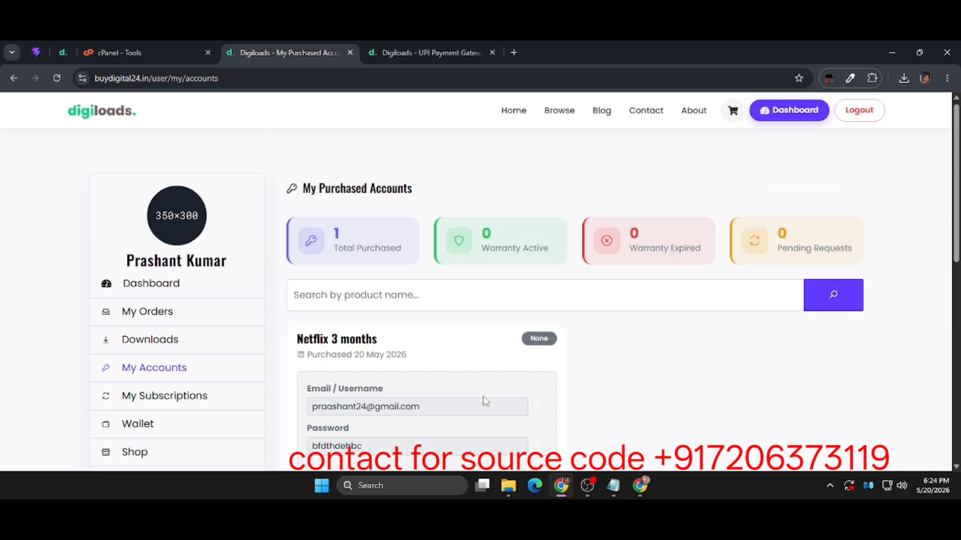
{"action": "scroll", "coordinate": [484, 398], "scroll_direction": "down", "scroll_amount": 1}
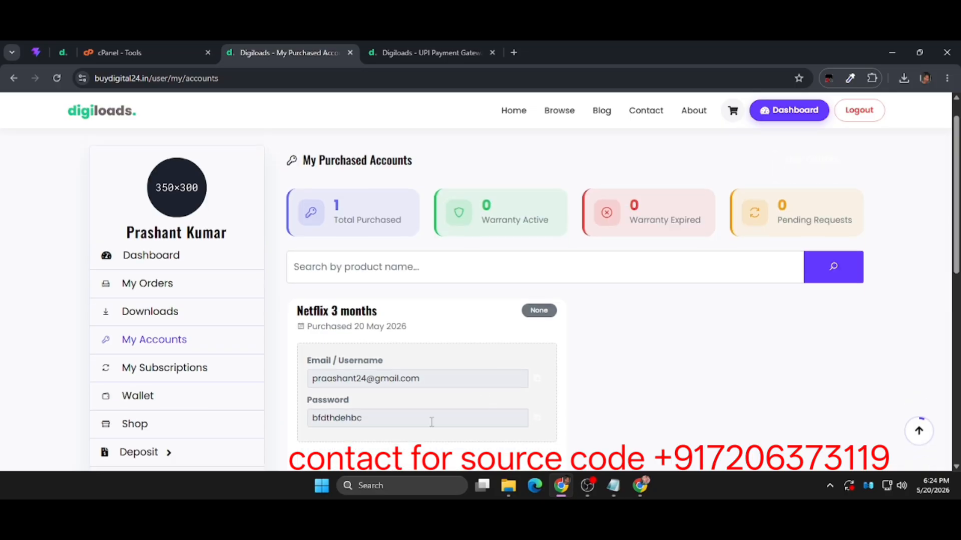
{"action": "left_click_drag", "start_coordinate": [481, 425], "coordinate": [429, 421]}
{"action": "left_click", "coordinate": [300, 311]}
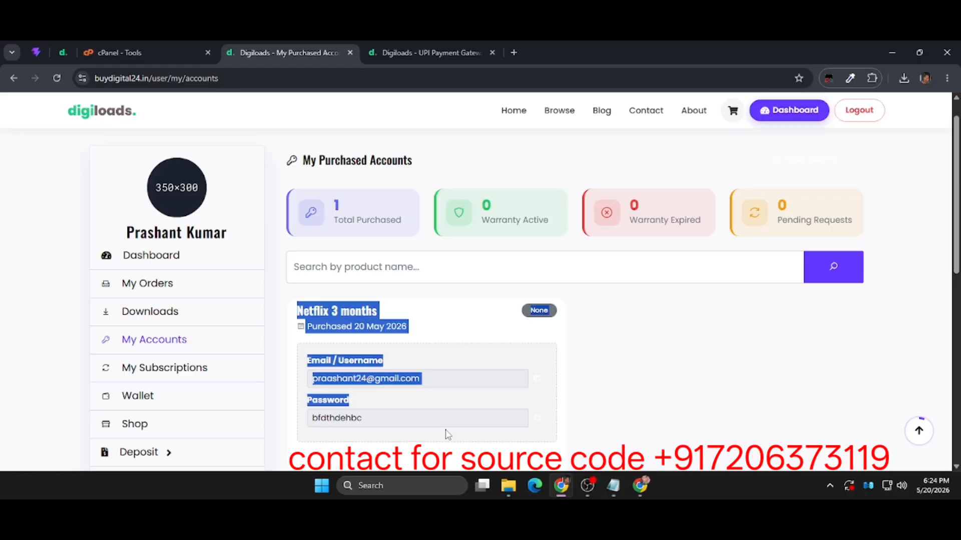
{"action": "left_click", "coordinate": [564, 406]}
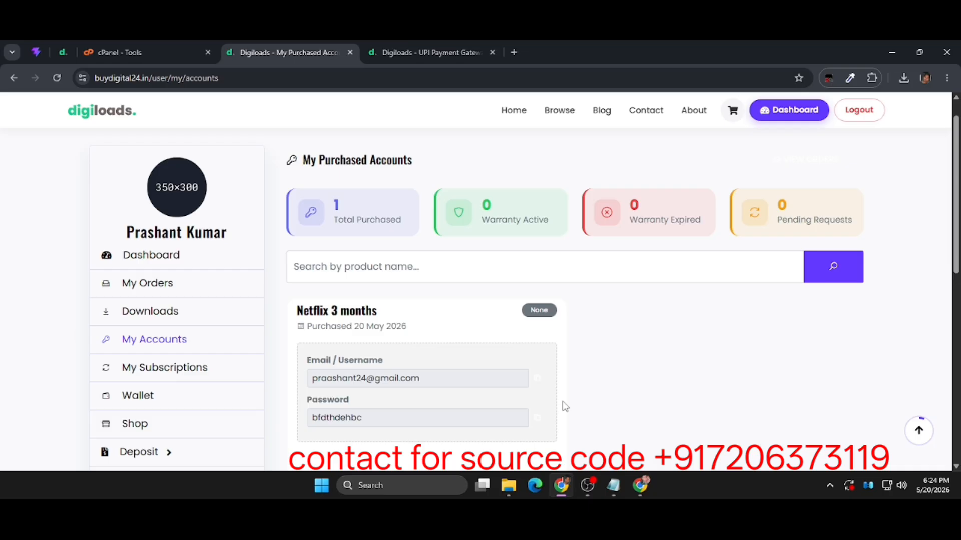
{"action": "scroll", "coordinate": [560, 396], "scroll_direction": "down", "scroll_amount": 3}
{"action": "scroll", "coordinate": [556, 384], "scroll_direction": "up", "scroll_amount": 3}
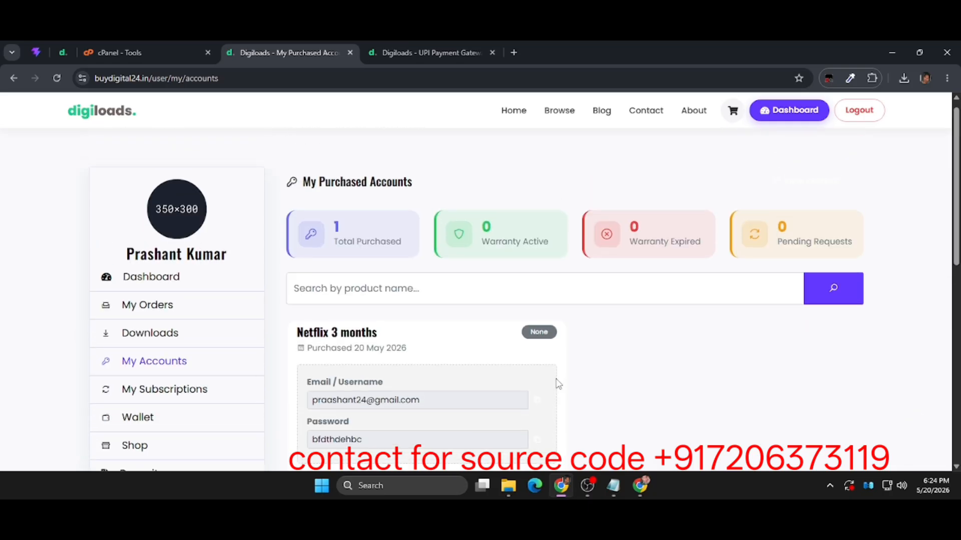
{"action": "scroll", "coordinate": [559, 385], "scroll_direction": "up", "scroll_amount": 1}
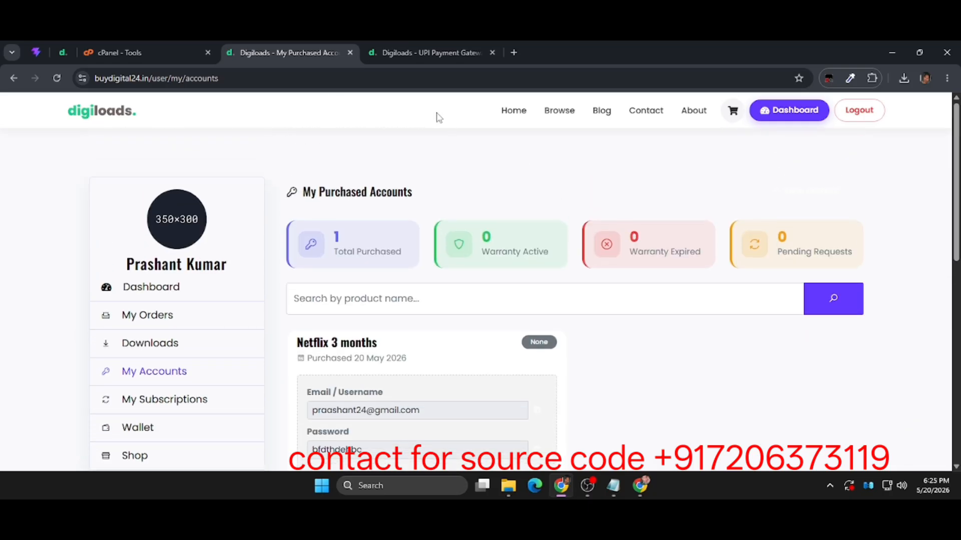
Switch to the admin panel, open the list of all orders, and check the payment status of the Netflix 3 months order.
{"action": "left_click", "coordinate": [413, 53]}
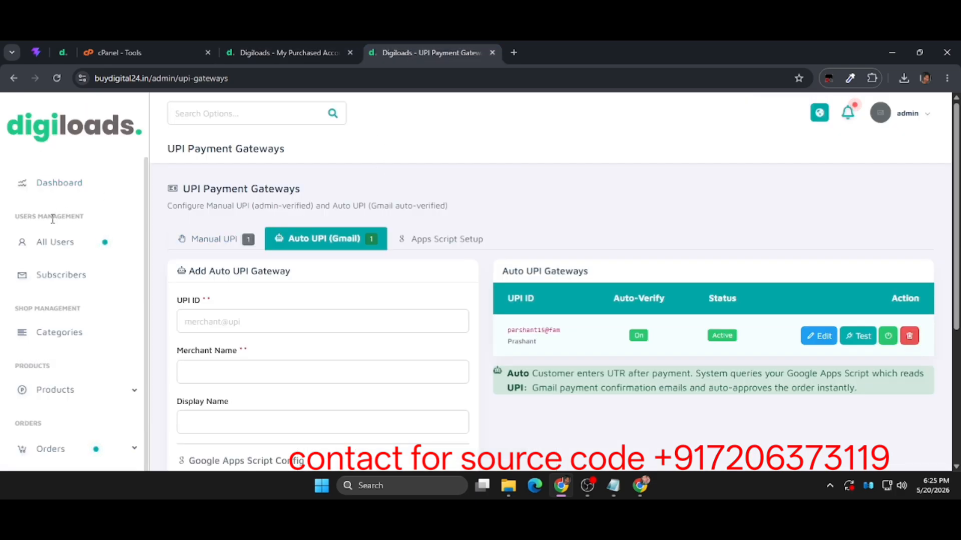
{"action": "scroll", "coordinate": [48, 307], "scroll_direction": "down", "scroll_amount": 3}
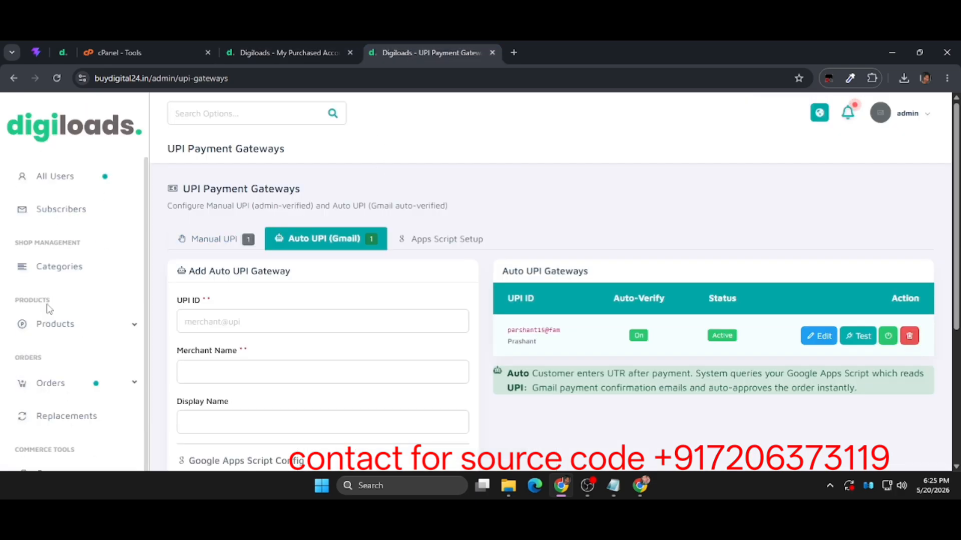
{"action": "left_click", "coordinate": [63, 327]}
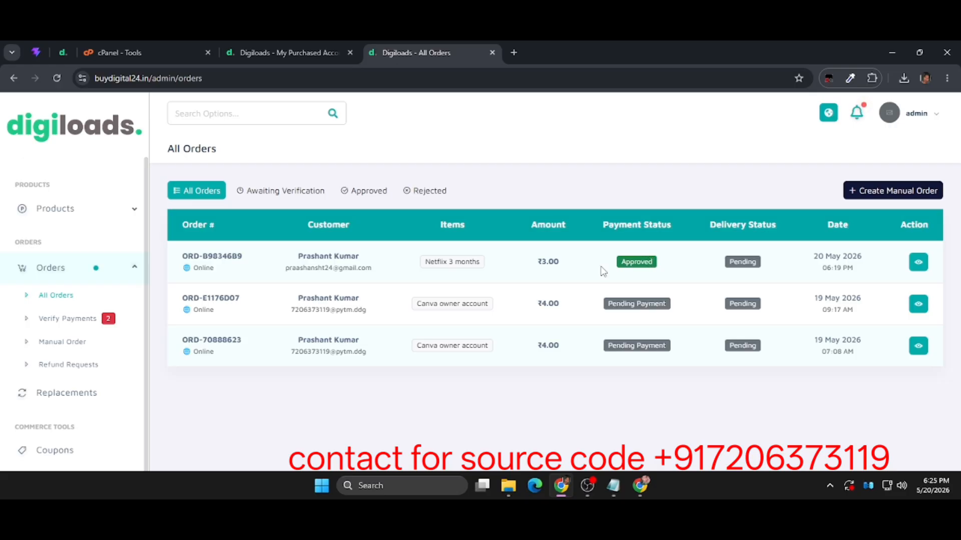
{"action": "left_click_drag", "start_coordinate": [603, 271], "coordinate": [675, 307]}
{"action": "left_click", "coordinate": [674, 307]}
{"action": "left_click_drag", "start_coordinate": [664, 269], "coordinate": [615, 268]}
{"action": "left_click", "coordinate": [614, 269]}
Open the Binance Pay entry under the automatic payment gateways and review its configuration and USDT currency settings.
{"action": "scroll", "coordinate": [60, 385], "scroll_direction": "down", "scroll_amount": 10}
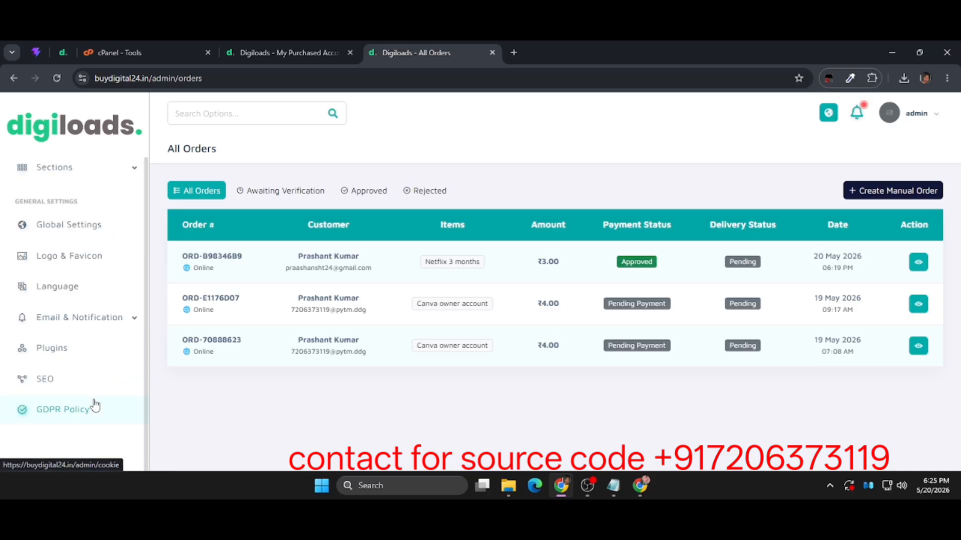
{"action": "scroll", "coordinate": [113, 272], "scroll_direction": "up", "scroll_amount": 3}
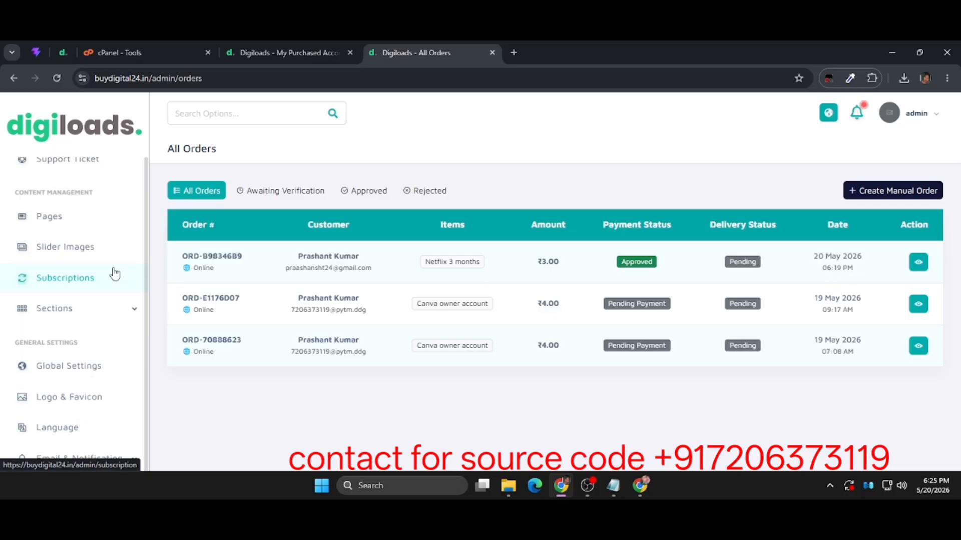
{"action": "scroll", "coordinate": [114, 273], "scroll_direction": "up", "scroll_amount": 6}
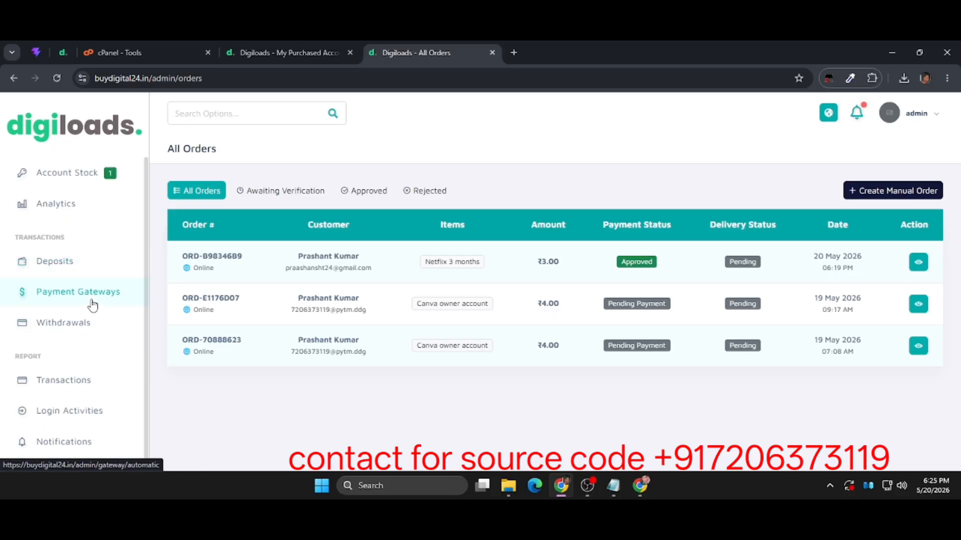
{"action": "left_click", "coordinate": [92, 302]}
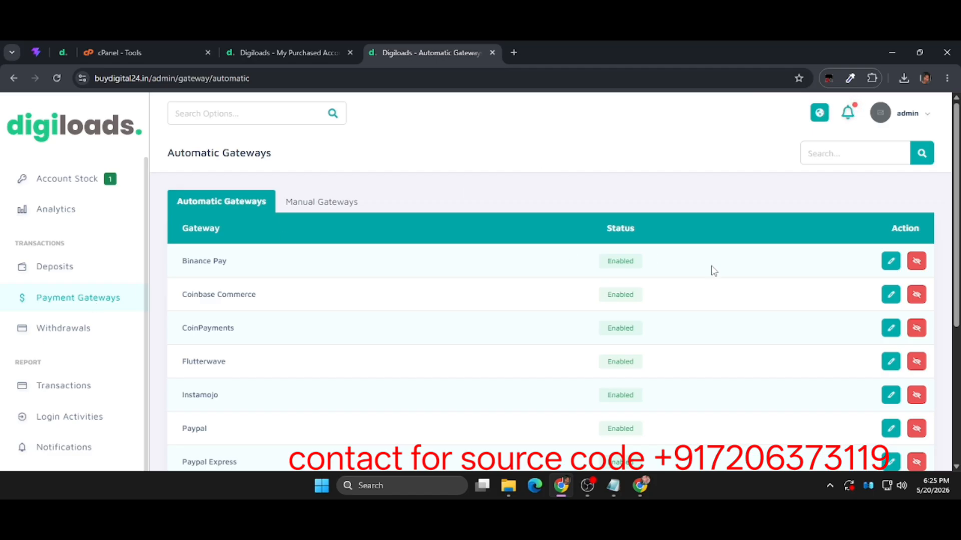
{"action": "left_click", "coordinate": [891, 262]}
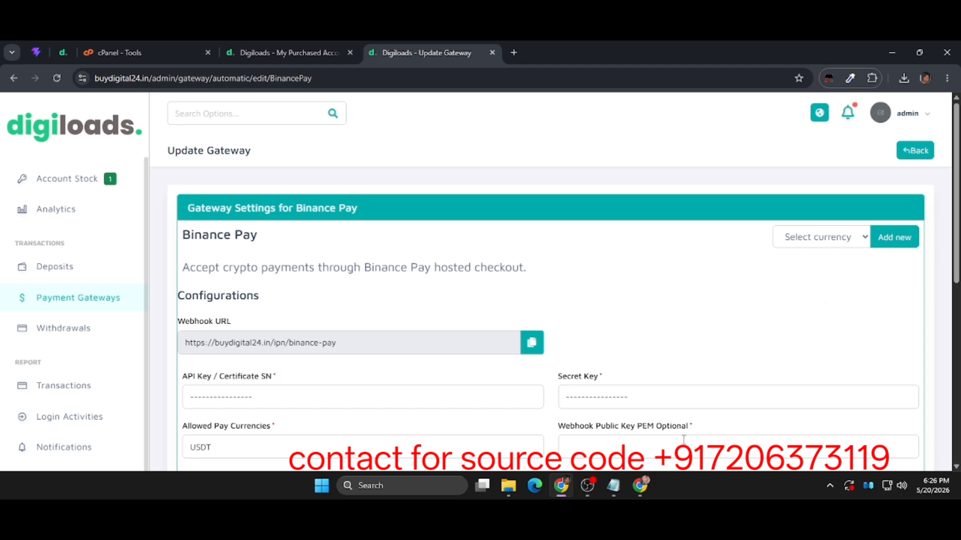
{"action": "scroll", "coordinate": [684, 439], "scroll_direction": "down", "scroll_amount": 7}
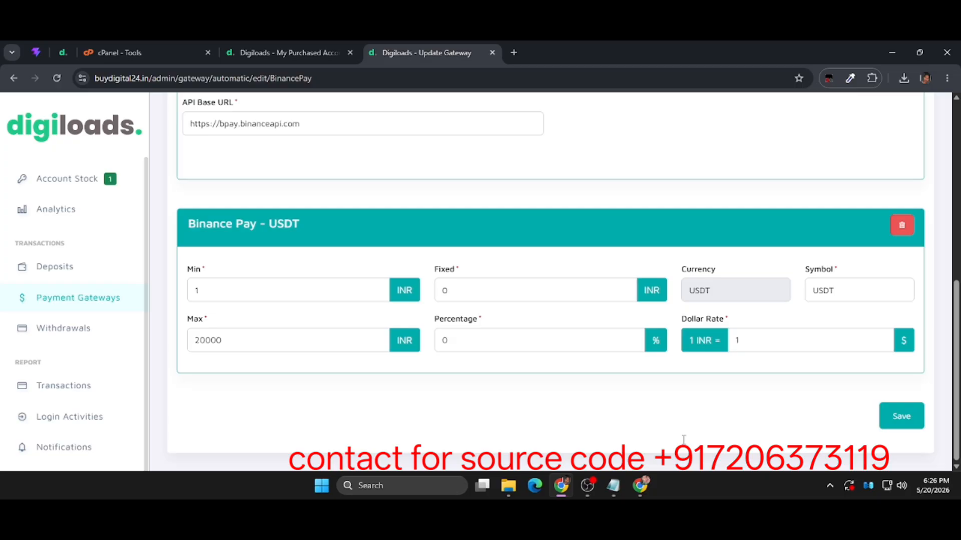
{"action": "scroll", "coordinate": [684, 440], "scroll_direction": "up", "scroll_amount": 10}
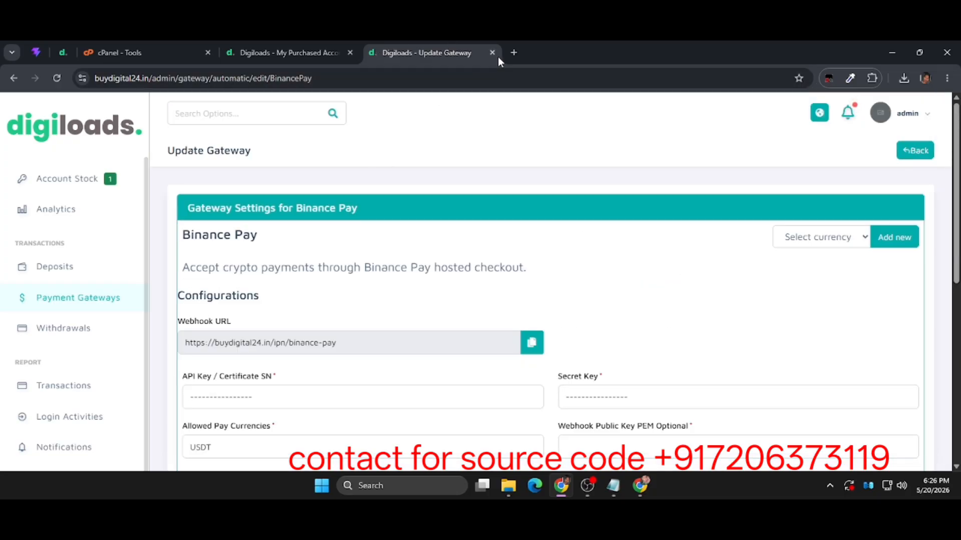
{"action": "scroll", "coordinate": [60, 345], "scroll_direction": "up", "scroll_amount": 1}
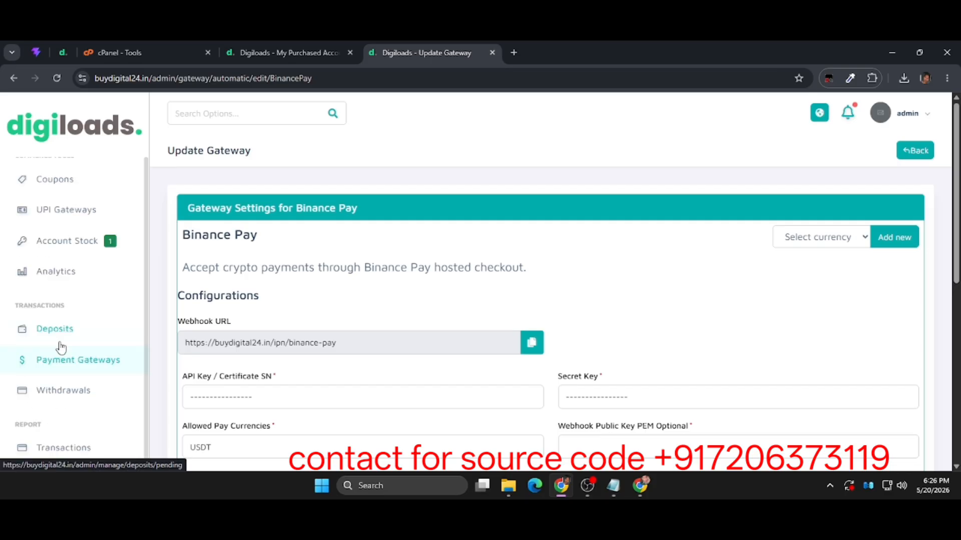
{"action": "scroll", "coordinate": [60, 345], "scroll_direction": "down", "scroll_amount": 8}
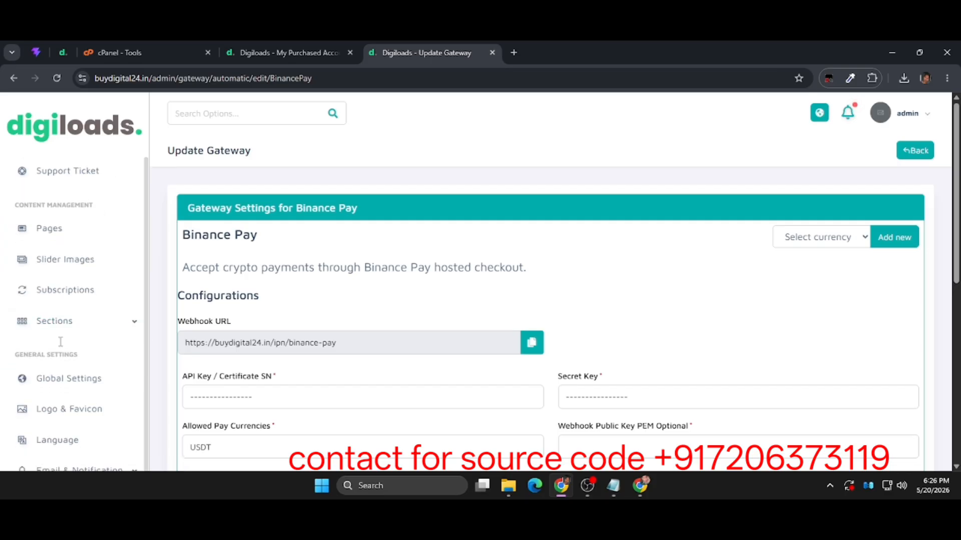
{"action": "scroll", "coordinate": [61, 343], "scroll_direction": "up", "scroll_amount": 7}
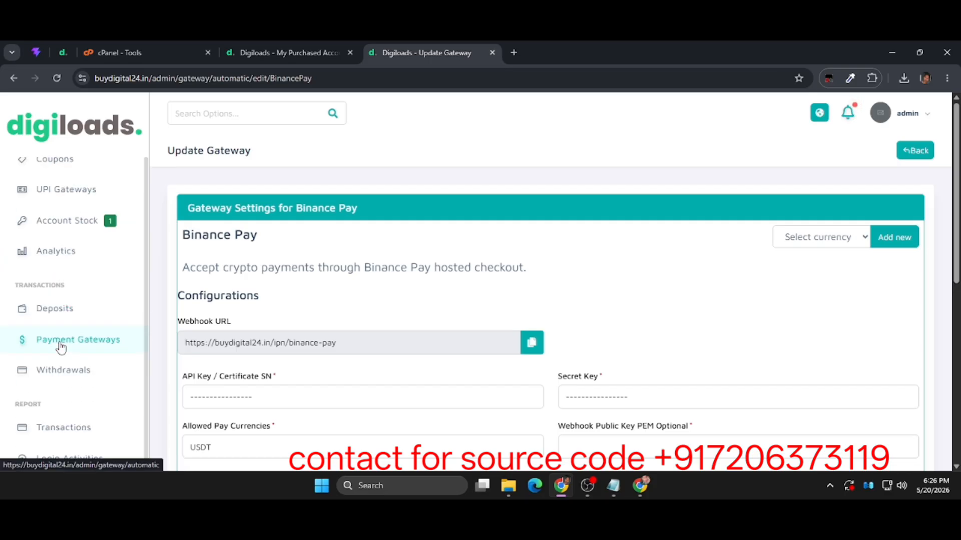
{"action": "scroll", "coordinate": [61, 346], "scroll_direction": "up", "scroll_amount": 6}
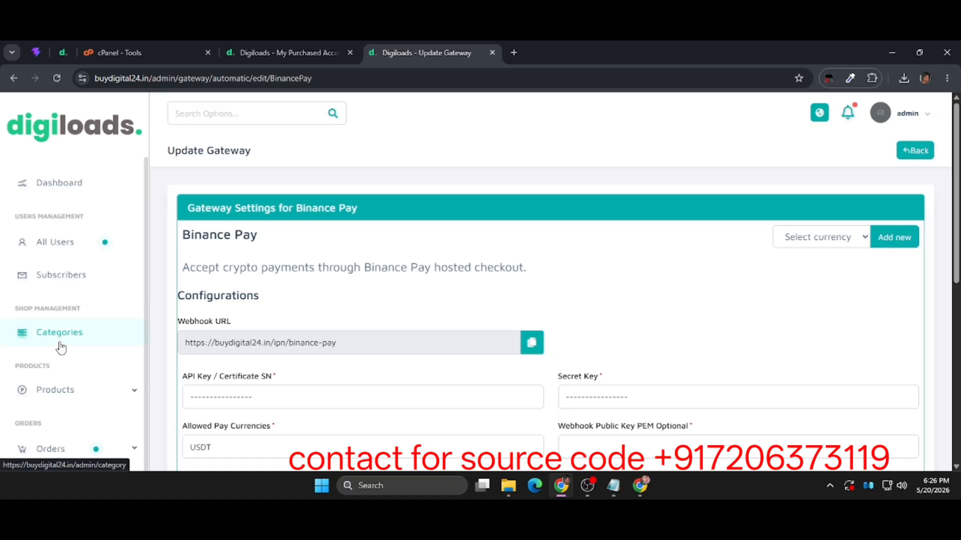
Close the admin panel page and view the storefront home page down to its Browse by Category section.
{"action": "left_click", "coordinate": [492, 53]}
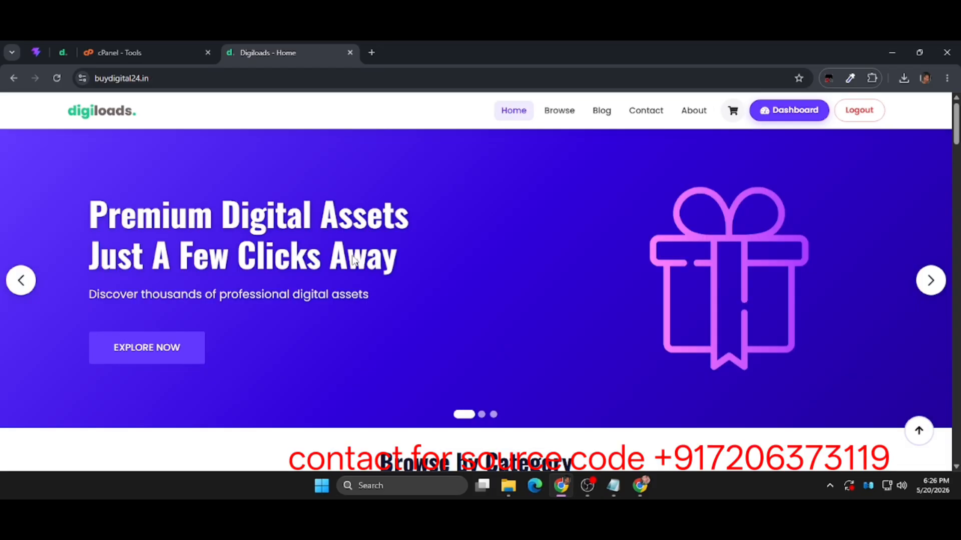
{"action": "scroll", "coordinate": [353, 259], "scroll_direction": "down", "scroll_amount": 8}
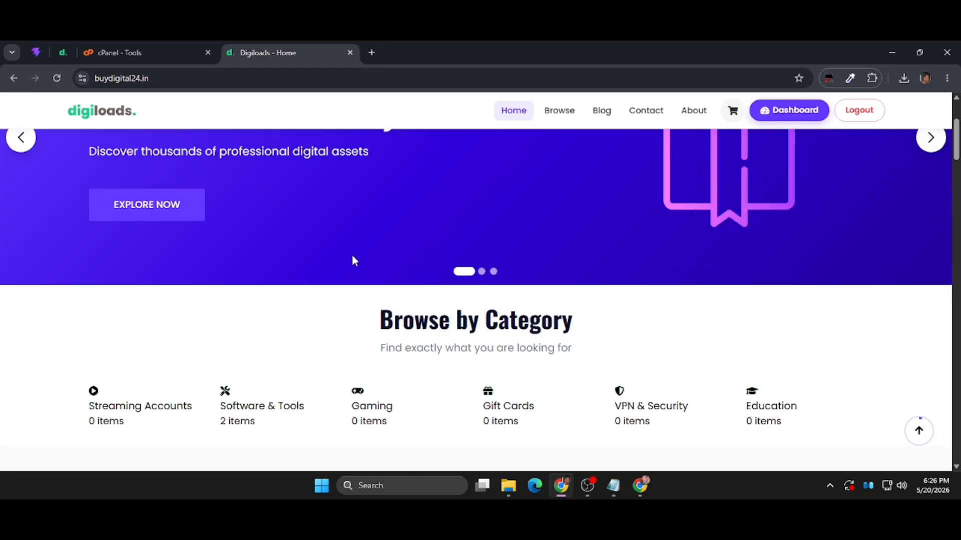